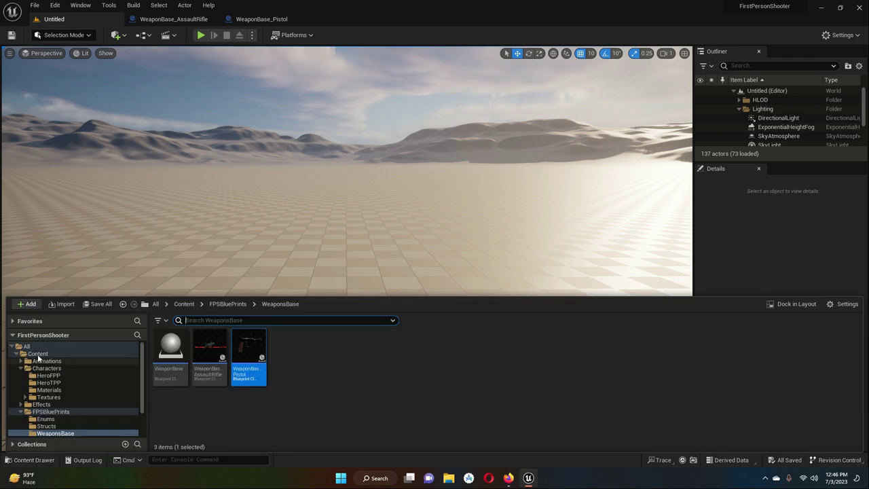
# Step: Show the project's Content folder and collapse its Characters, FPSBluePrints and Weapons subfolders in the folder tree
pyautogui.click(38, 354)
pyautogui.click(20, 368)
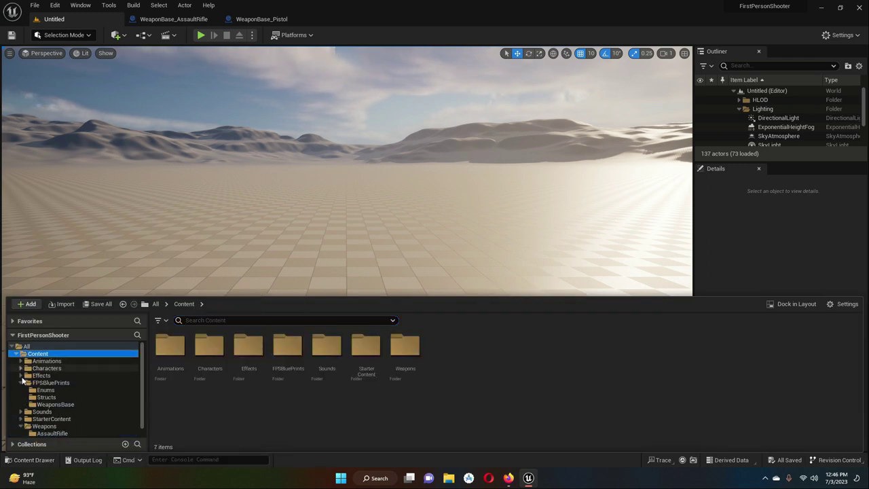
pyautogui.click(21, 382)
pyautogui.click(20, 405)
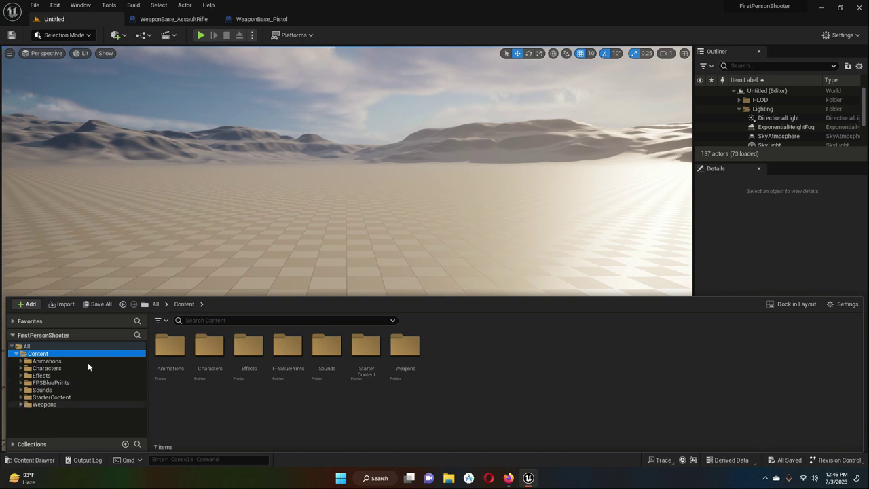
# Step: Open the HeroFPP skeletal mesh from the Characters/HeroFPP folder and switch to its skeleton editor
pyautogui.click(214, 349)
pyautogui.doubleClick(214, 349)
pyautogui.doubleClick(169, 346)
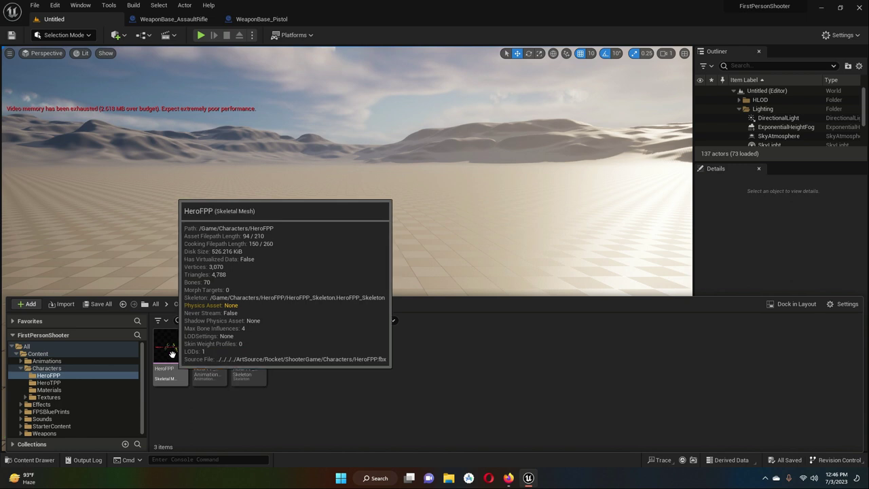
pyautogui.click(170, 352)
pyautogui.doubleClick(169, 352)
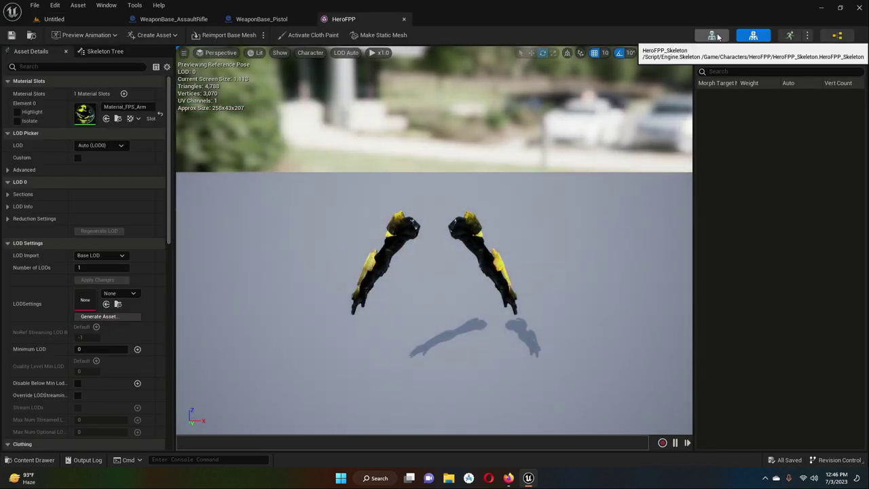
pyautogui.click(713, 36)
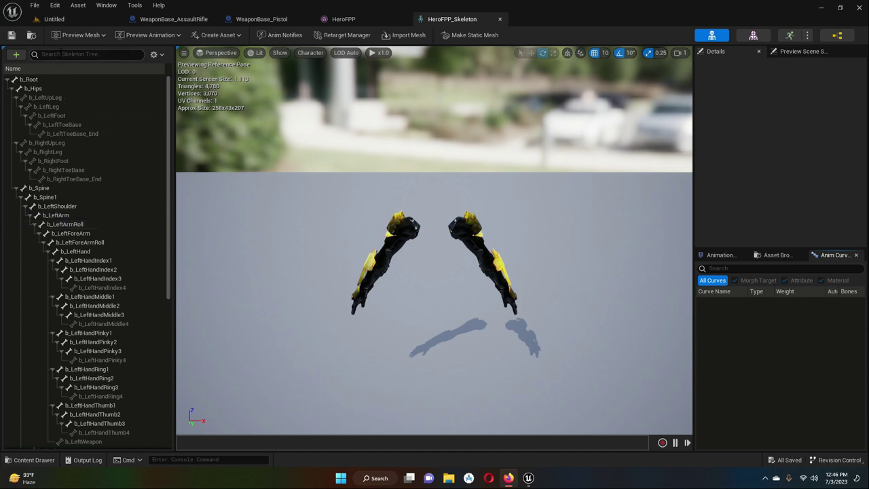
# Step: Search the skeleton tree for b_rightweapon and select the b_RightWeapon bone
pyautogui.click(61, 54)
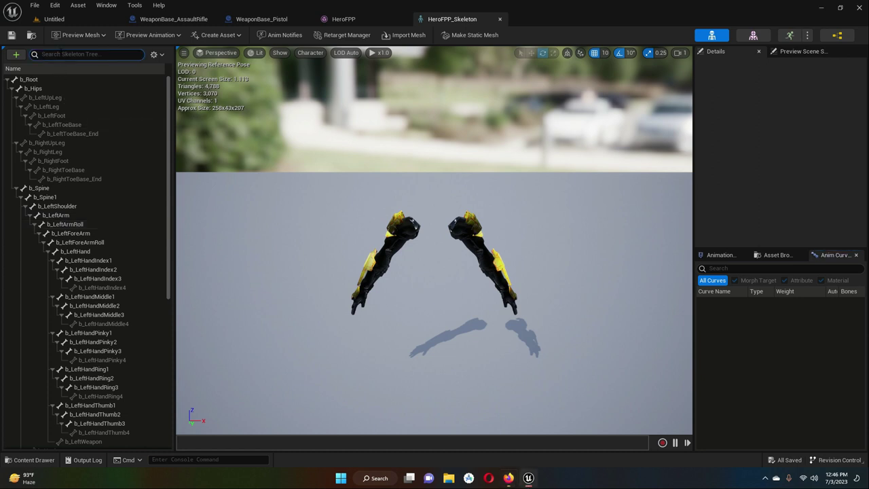
pyautogui.write('b')
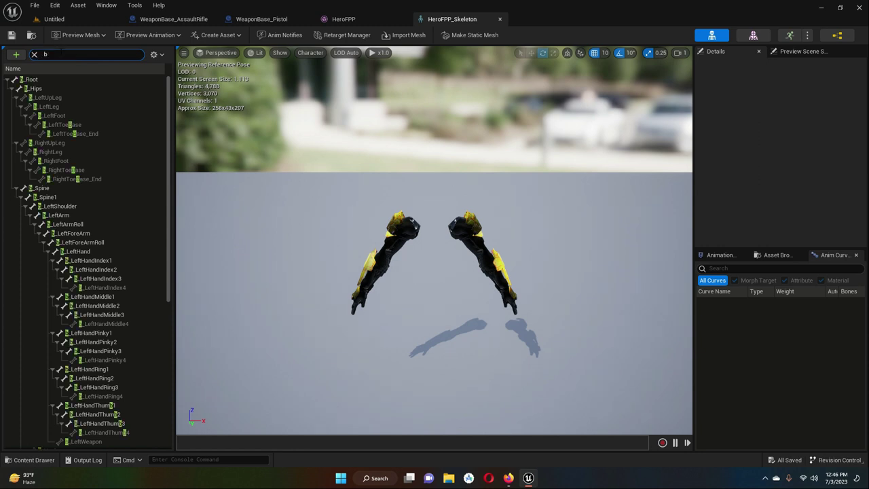
pyautogui.write('_r')
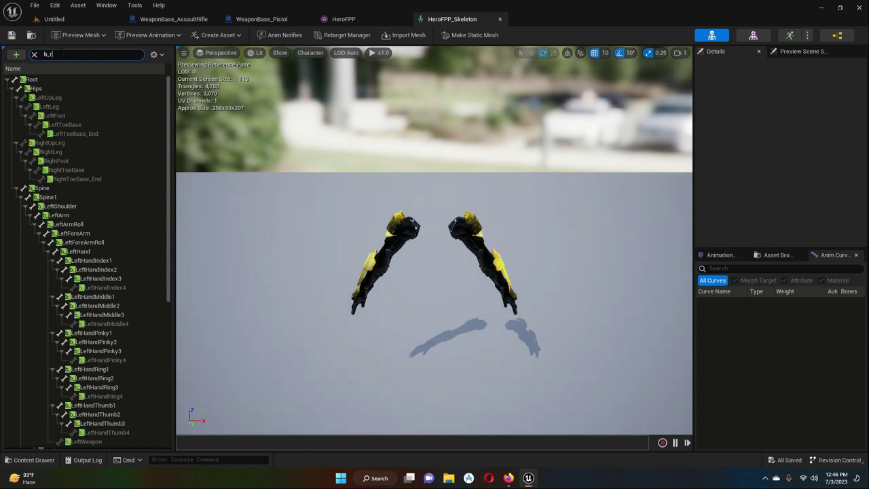
pyautogui.write('ight')
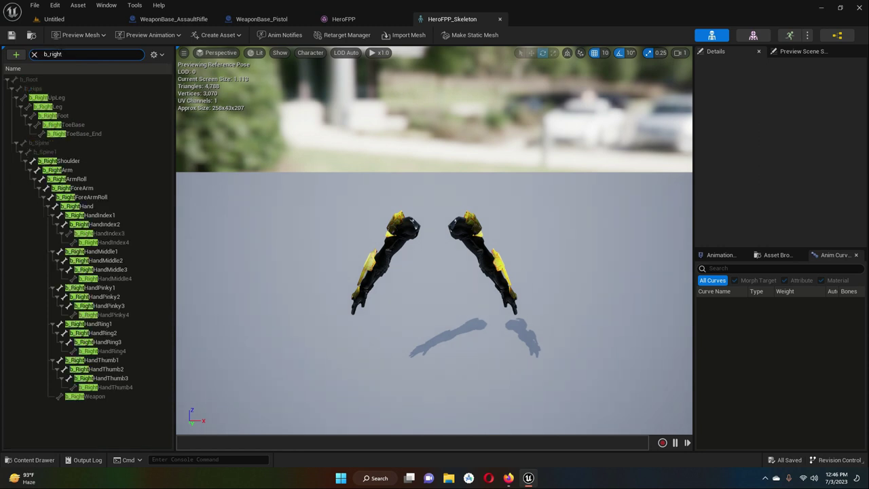
pyautogui.write('weapon')
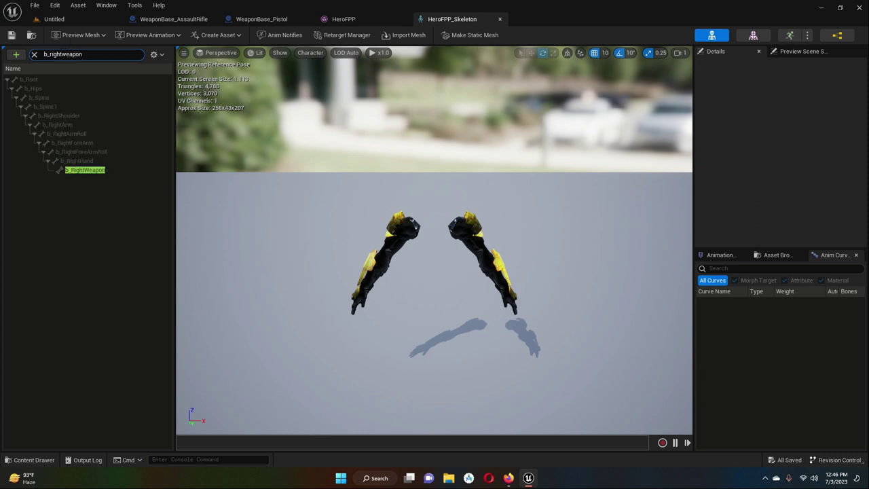
pyautogui.click(78, 171)
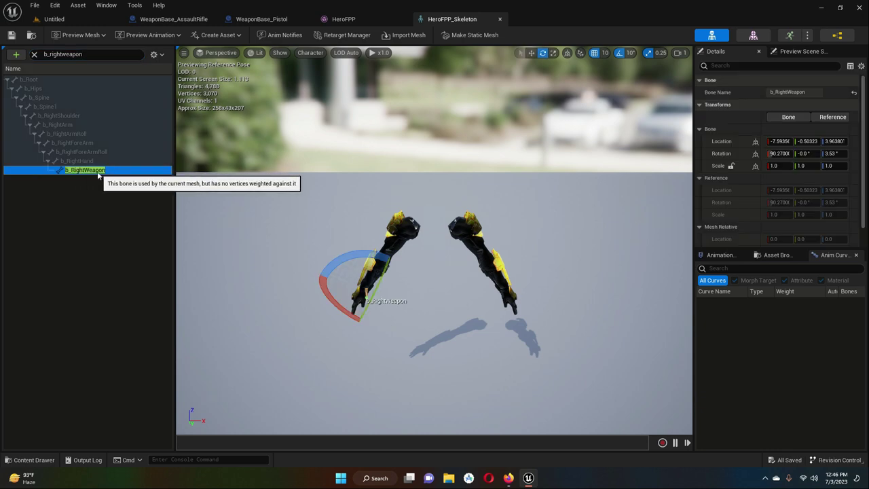
# Step: Clear the skeleton tree search and select the WeaponPoint socket under the b_RightWeapon bone
pyautogui.click(33, 56)
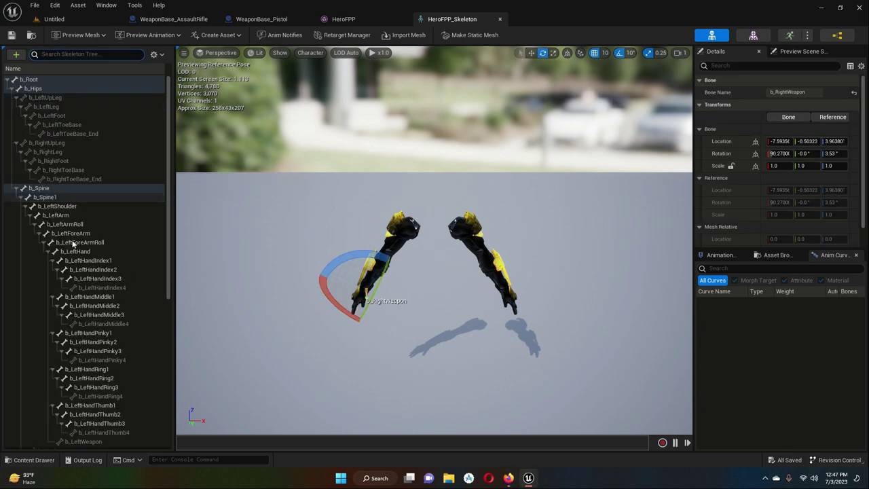
pyautogui.scroll(-3, 91, 288)
pyautogui.scroll(-2, 90, 287)
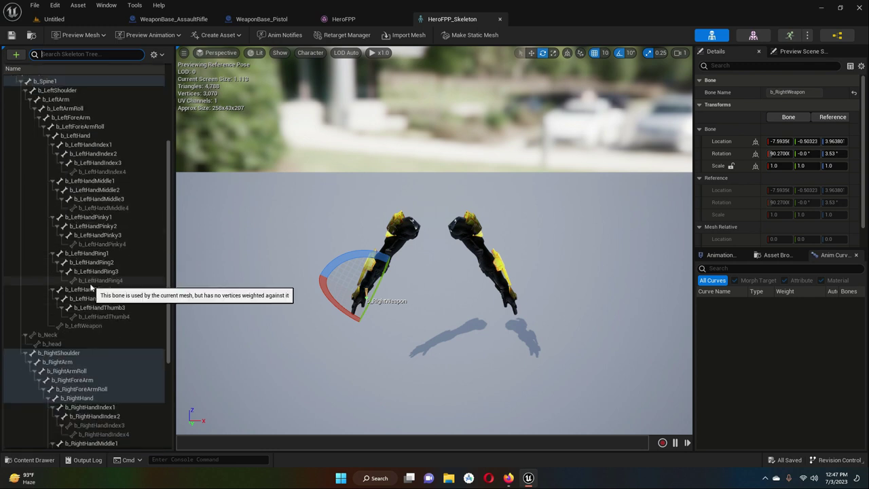
pyautogui.scroll(-3, 88, 285)
pyautogui.scroll(-1, 87, 288)
pyautogui.scroll(-2, 87, 286)
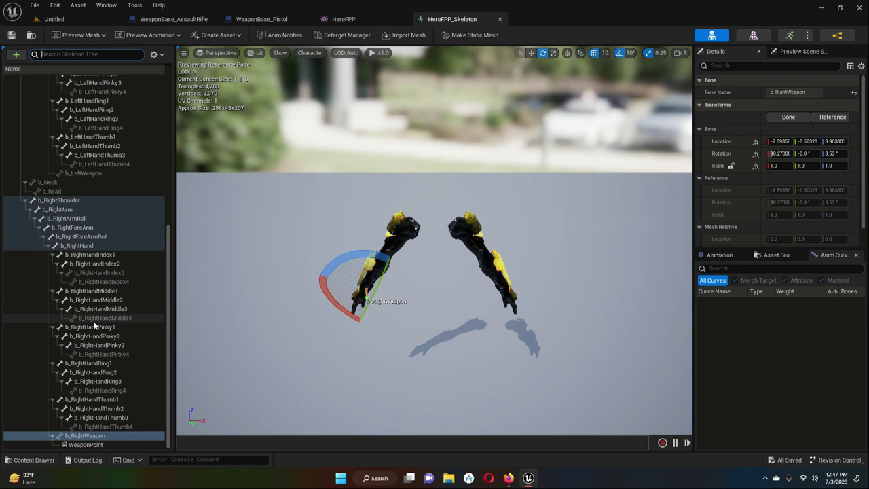
pyautogui.click(93, 446)
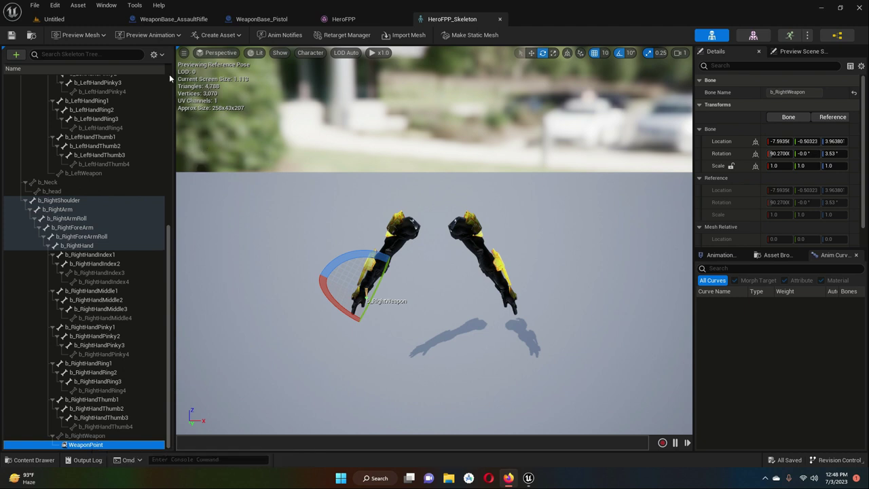
# Step: Return to the level editor and open the WeaponBase blueprint from the FPSBluePrints/WeaponsBase folder
pyautogui.click(55, 21)
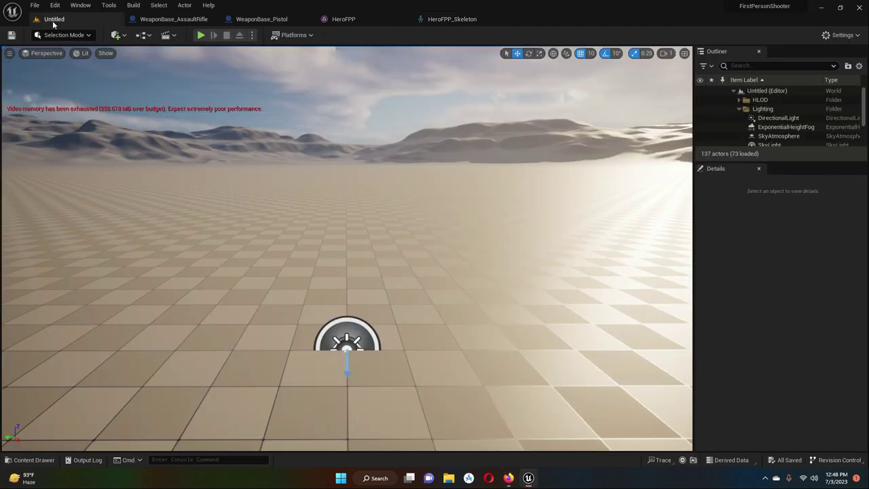
pyautogui.click(30, 459)
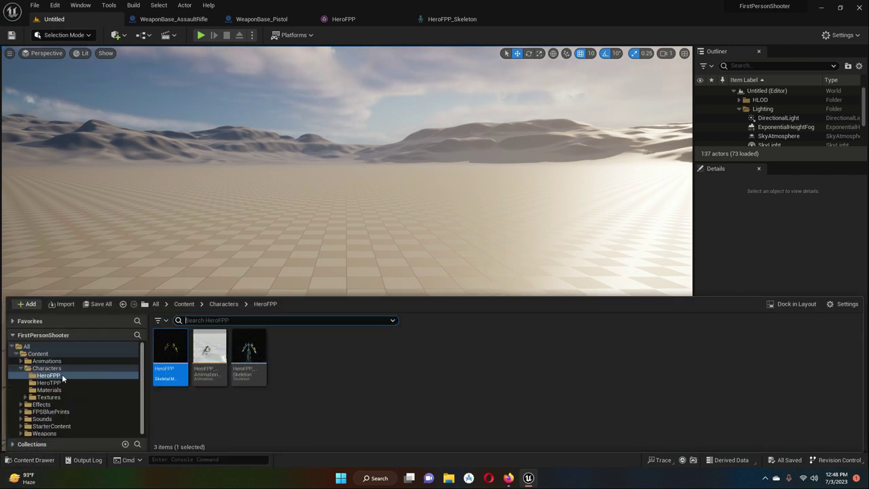
pyautogui.click(188, 303)
pyautogui.click(290, 347)
pyautogui.doubleClick(290, 347)
pyautogui.doubleClick(248, 347)
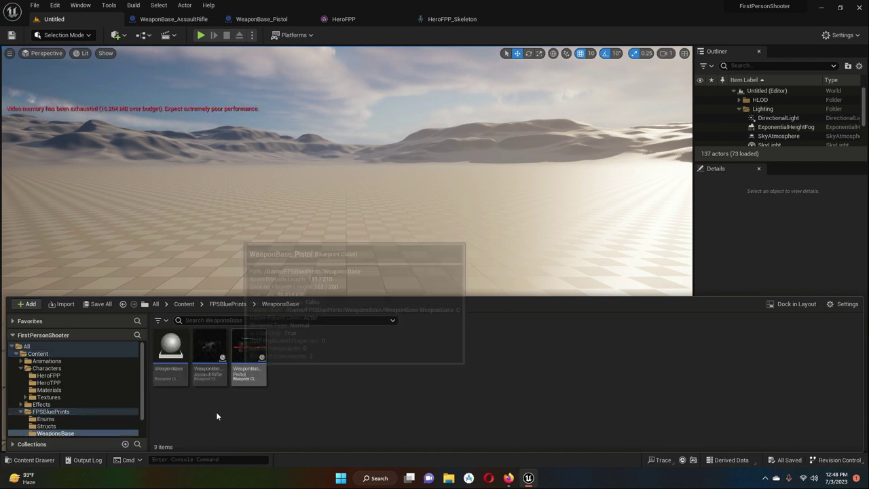
pyautogui.doubleClick(170, 348)
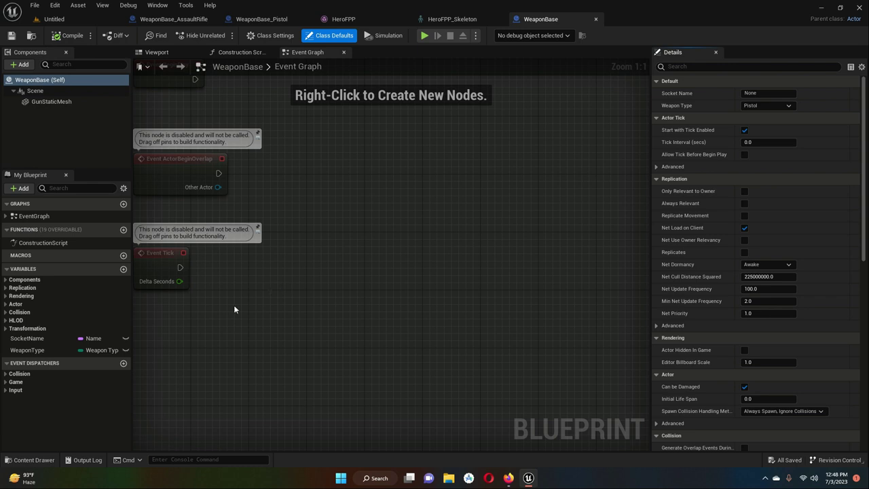
# Step: Set the default value of WeaponBase's SocketName variable to WeaponPoint, matching the skeleton's socket, then compile and save the blueprint
pyautogui.click(59, 102)
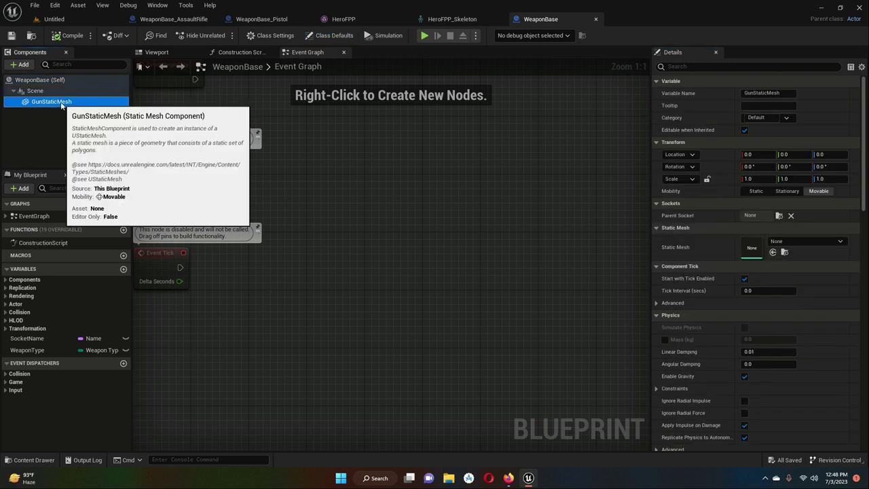
pyautogui.click(38, 339)
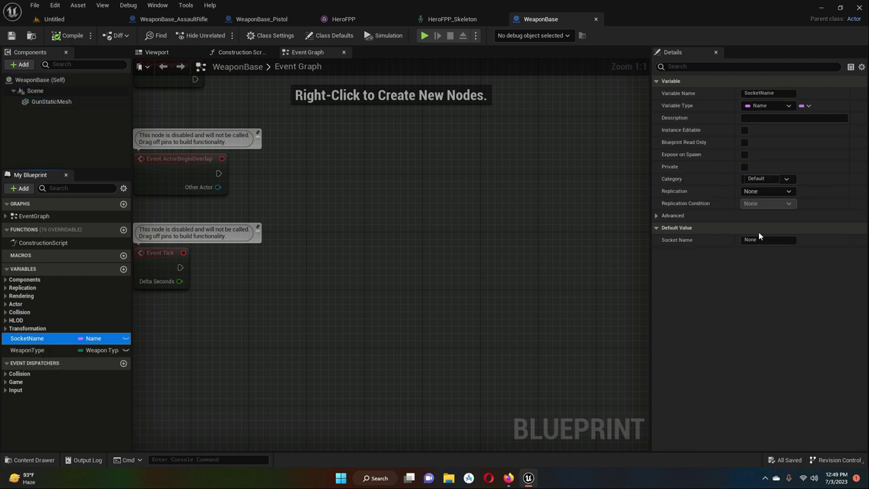
pyautogui.click(777, 241)
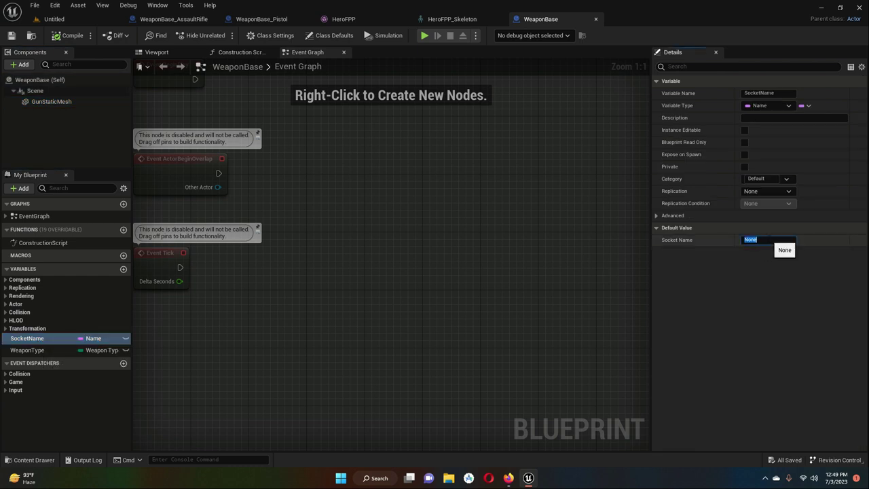
pyautogui.click(459, 21)
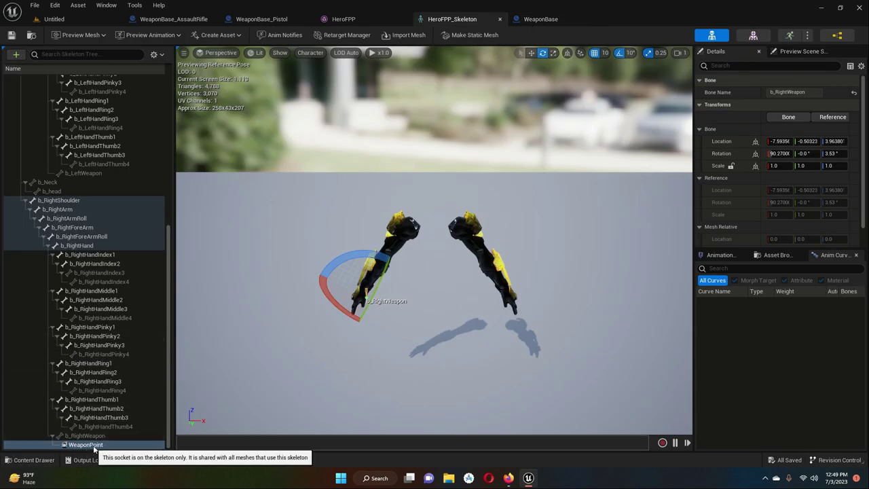
pyautogui.click(541, 19)
pyautogui.click(767, 239)
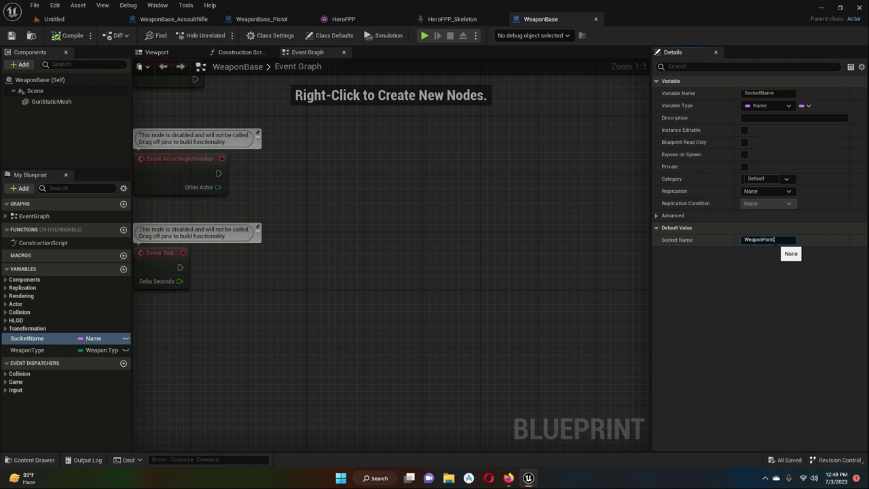
pyautogui.press('Return')
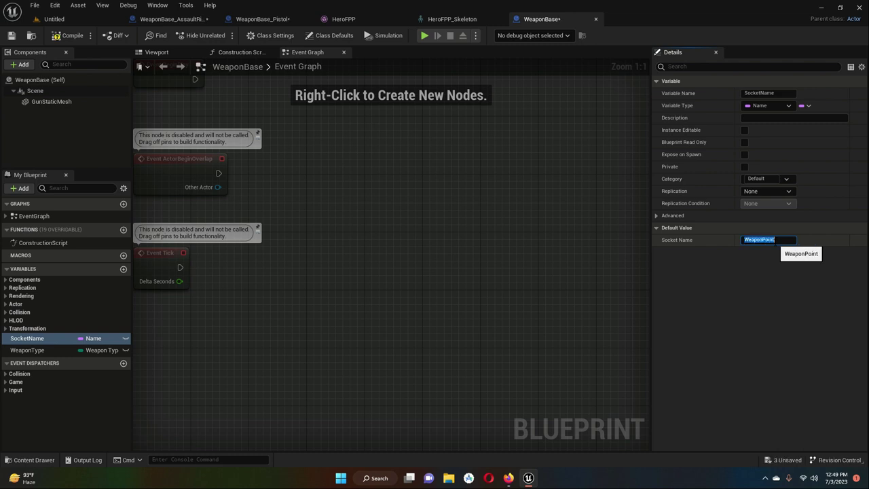
pyautogui.click(68, 36)
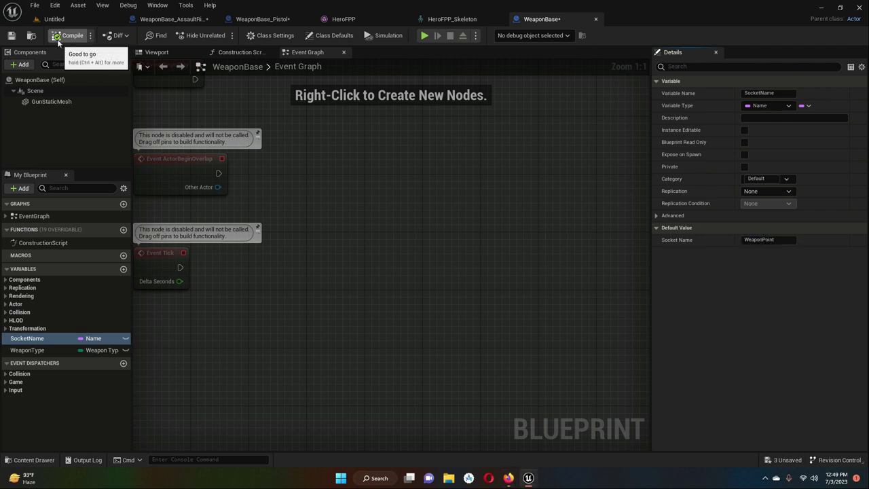
pyautogui.click(11, 35)
# Step: Add a socket to the b_RightWeapon bone in HeroFPP_Skeleton and open the new socket's name for editing
pyautogui.click(456, 20)
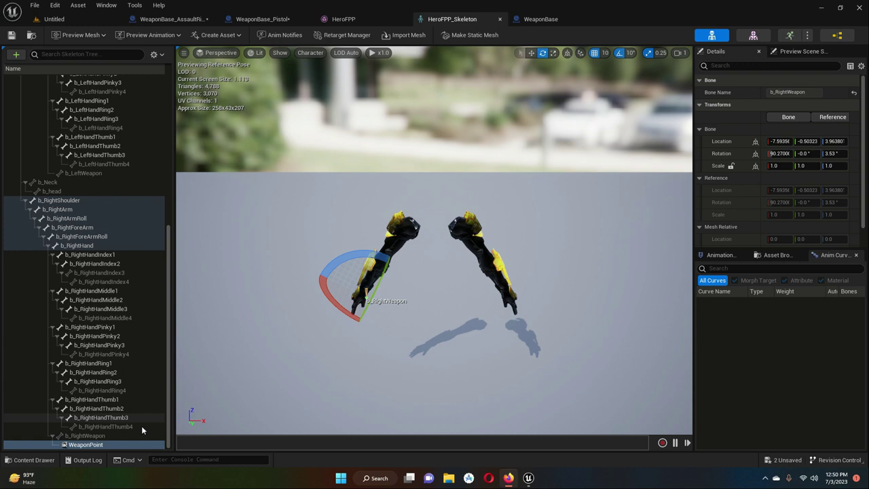
pyautogui.click(82, 436)
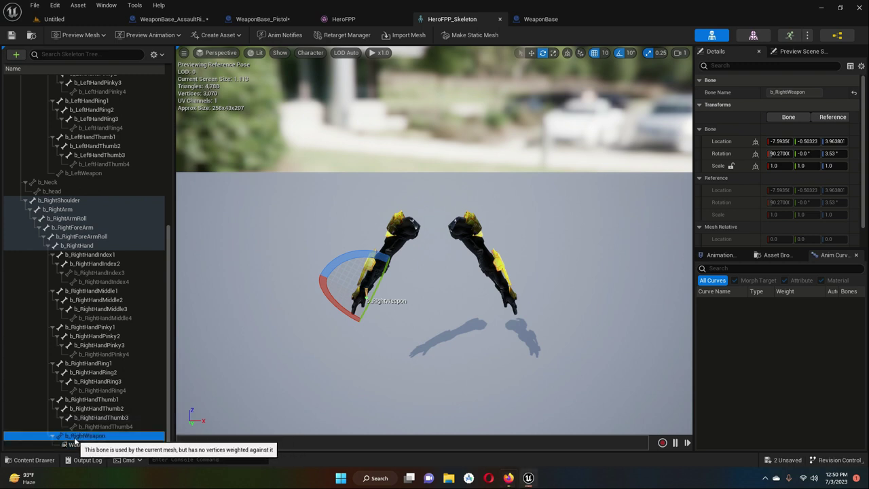
pyautogui.rightClick(90, 439)
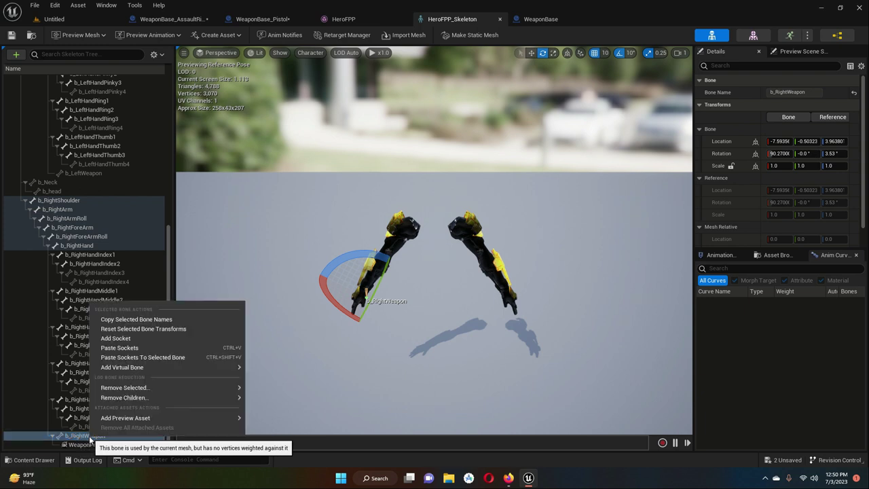
pyautogui.click(129, 338)
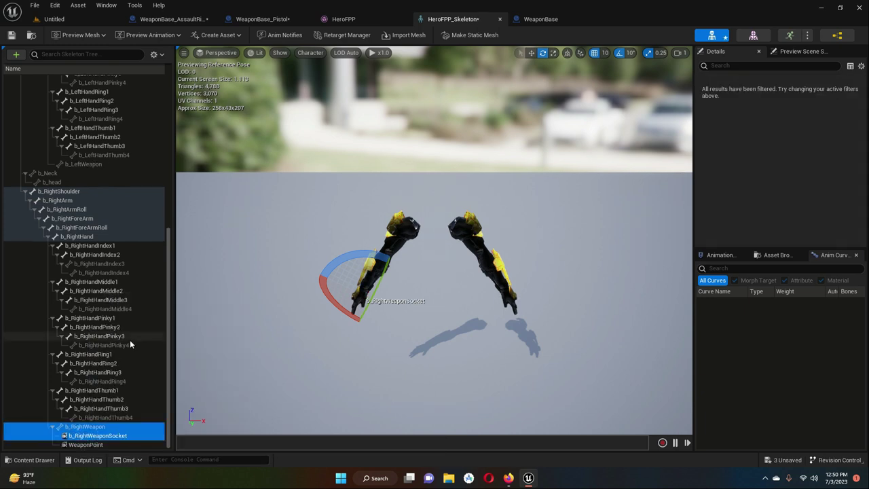
pyautogui.click(100, 436)
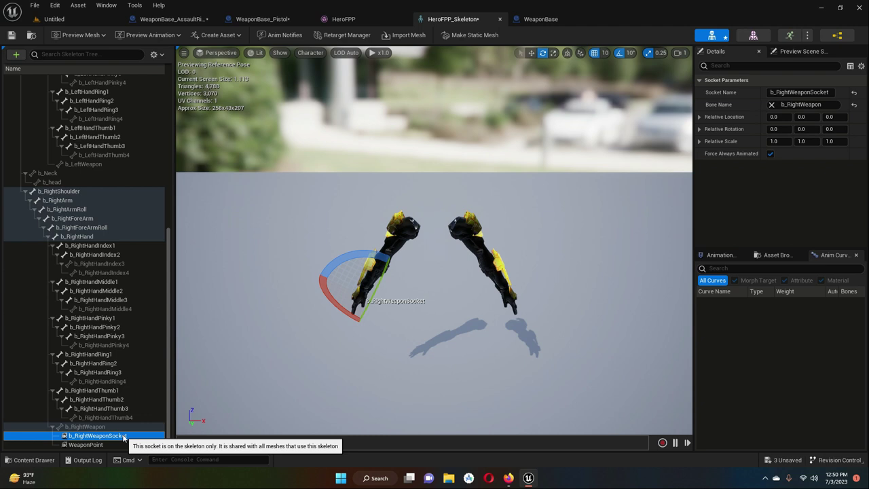
pyautogui.click(124, 438)
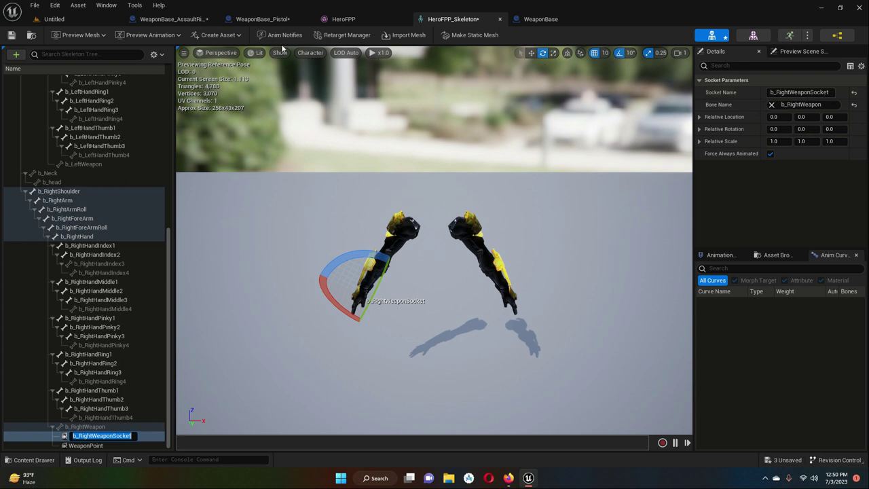
# Step: Copy the default value Socket_AssaultRifle of the SocketName variable in the WeaponBase_AssaultRifle blueprint
pyautogui.click(175, 19)
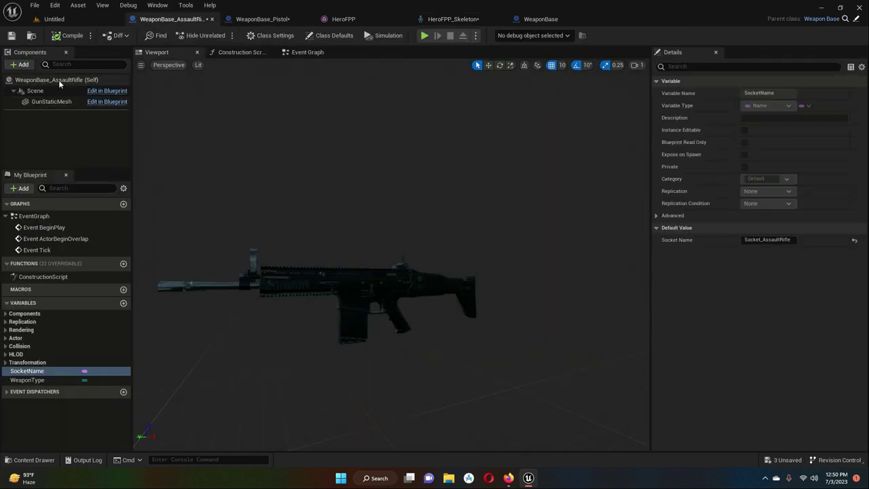
pyautogui.click(64, 102)
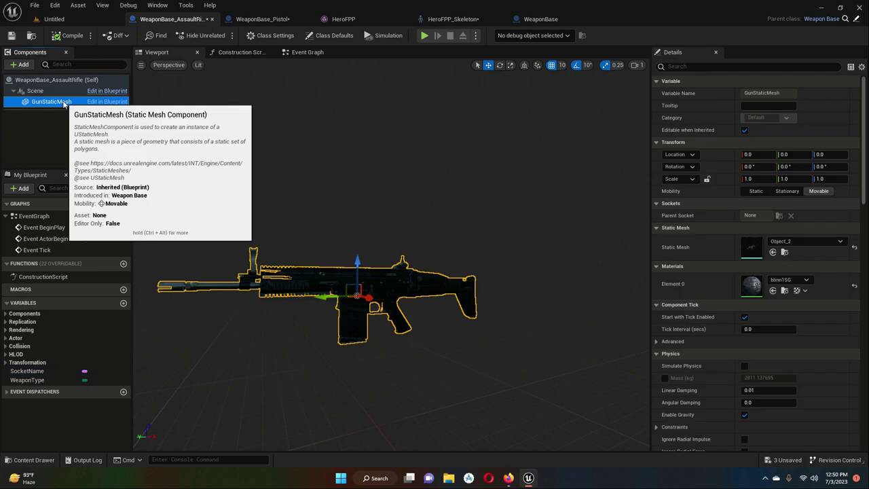
pyautogui.click(41, 371)
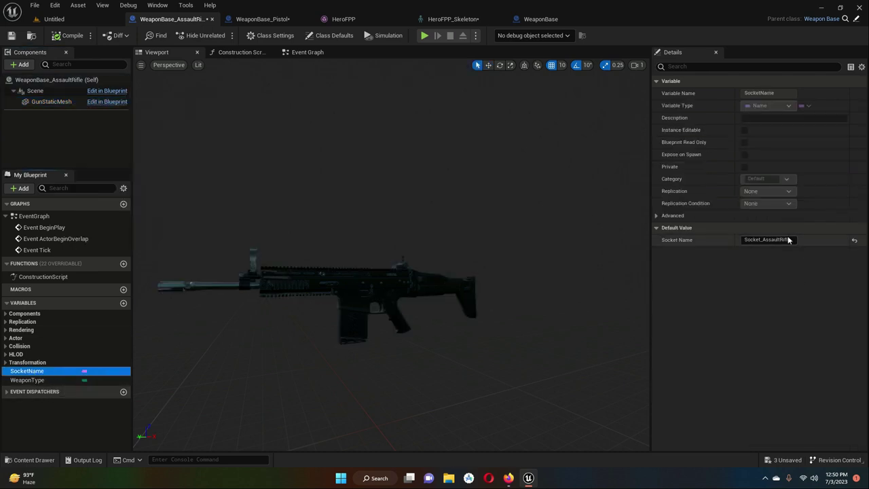
pyautogui.click(790, 242)
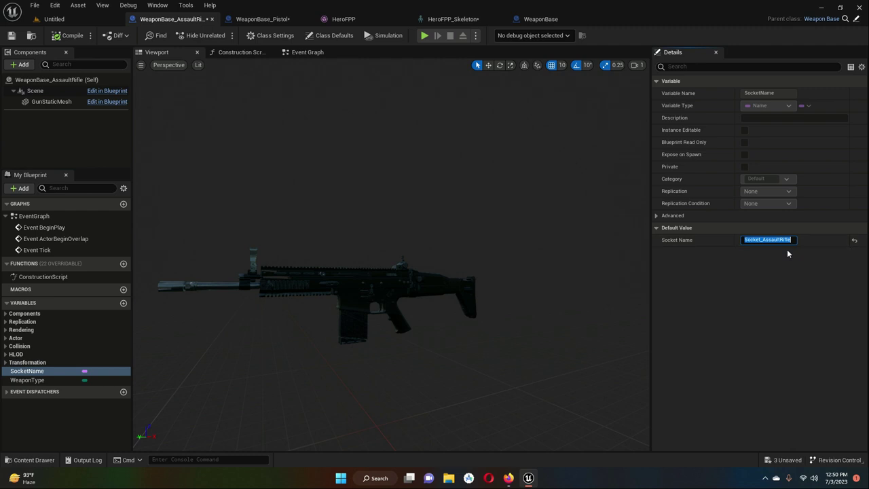
pyautogui.rightClick(767, 243)
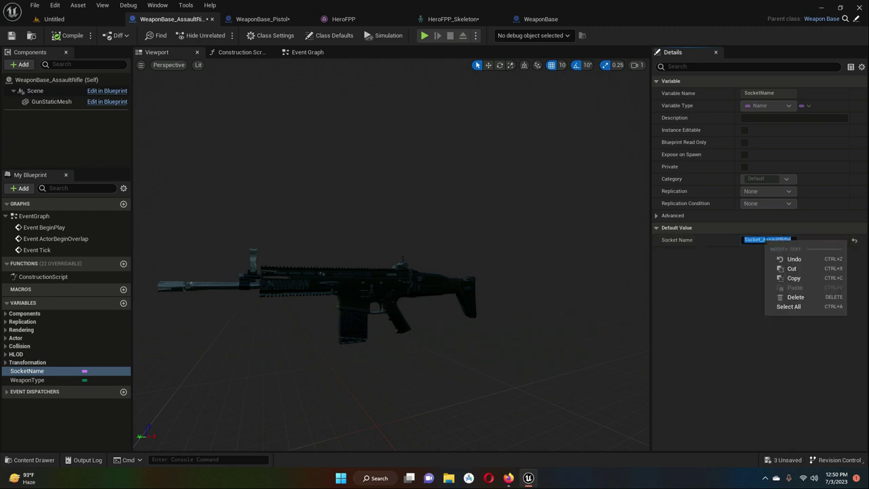
pyautogui.click(794, 278)
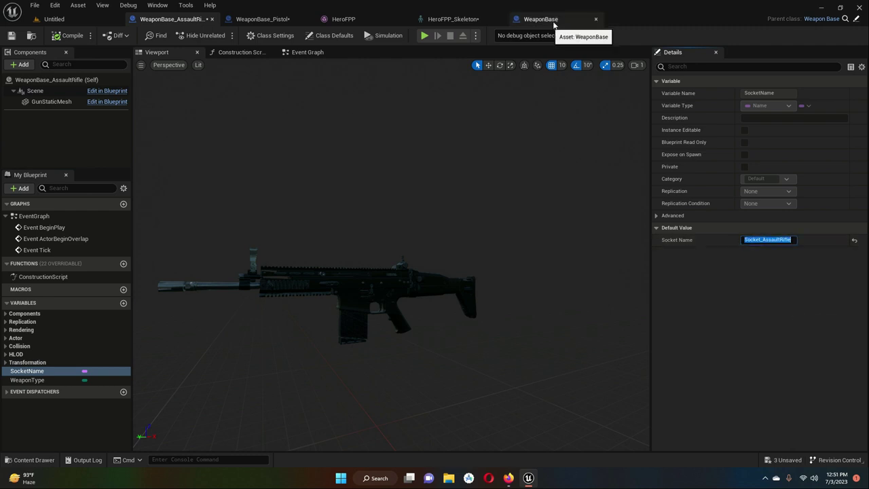
# Step: Return to HeroFPP_Skeleton and rename the new socket under b_RightWeapon to Socket_AssaultRifle using the copied name
pyautogui.click(443, 23)
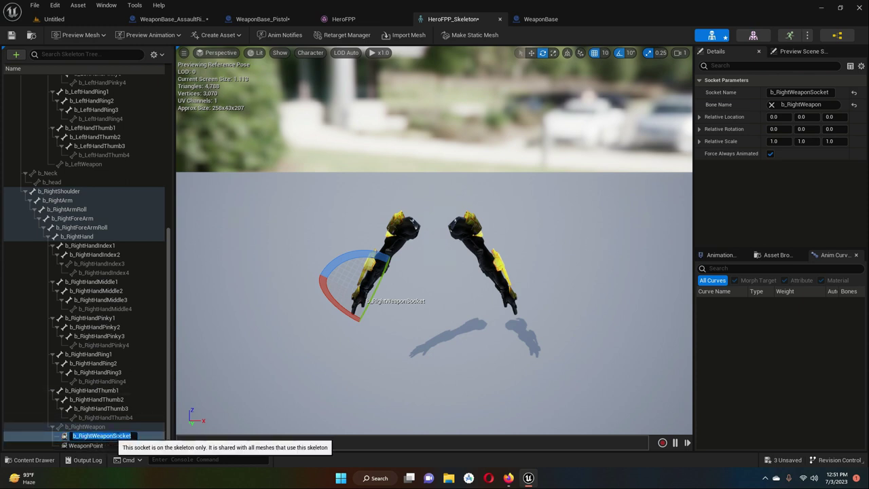
pyautogui.doubleClick(87, 437)
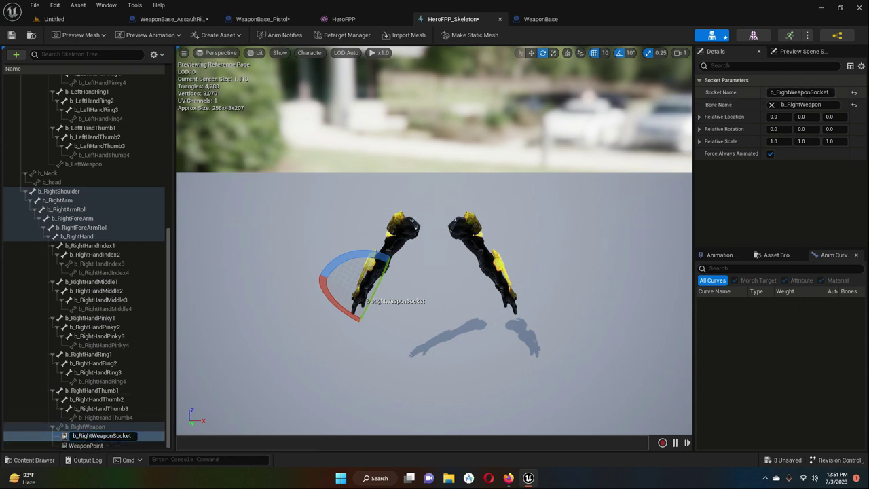
pyautogui.press('Return')
pyautogui.click(831, 95)
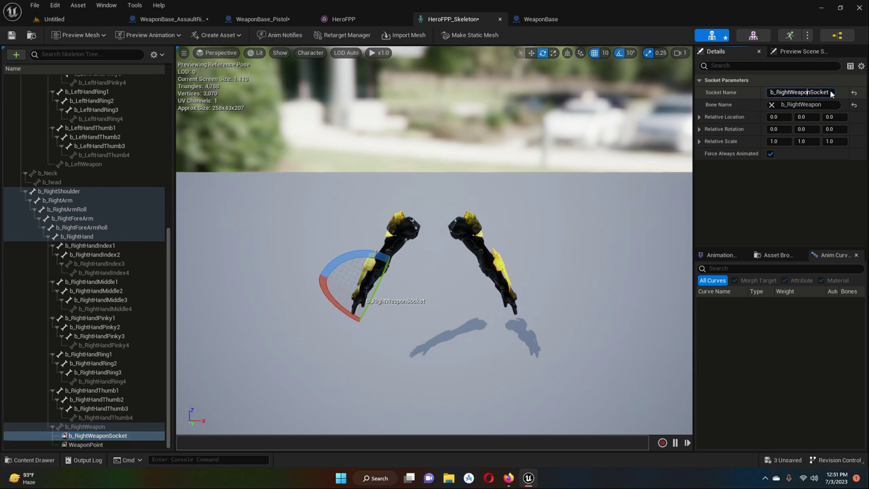
pyautogui.hotkey('ctrl', 'a')
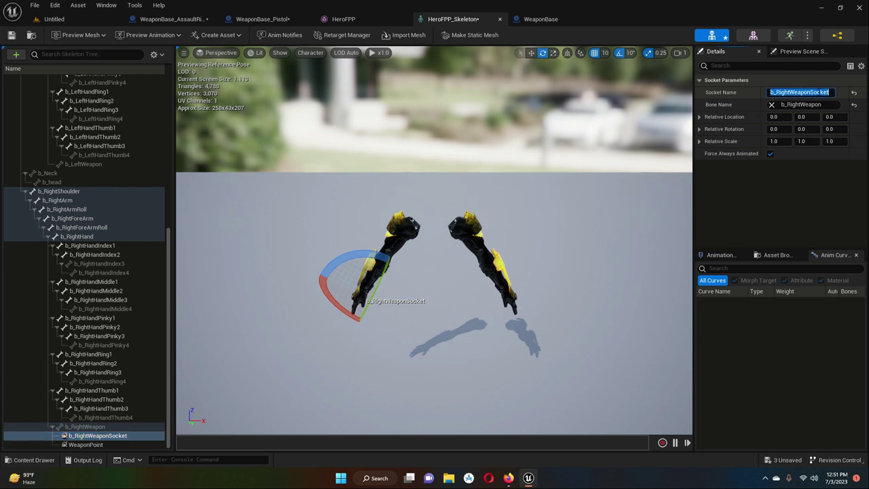
pyautogui.hotkey('ctrl', 'v')
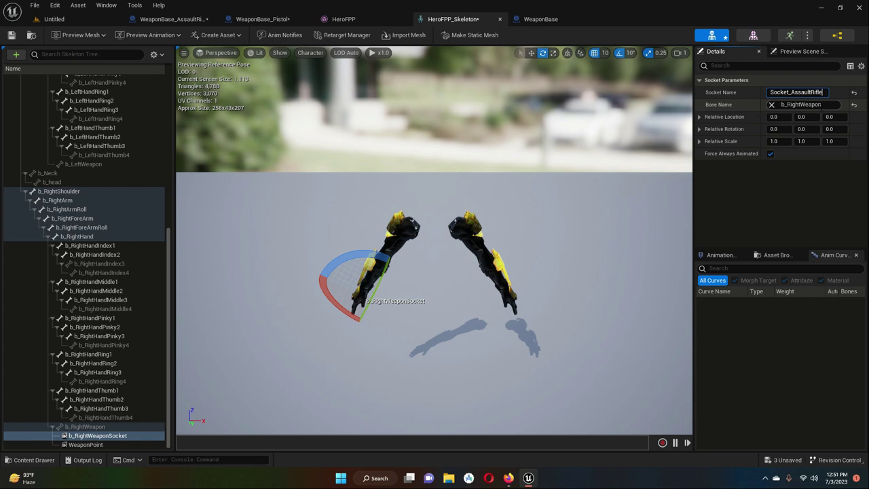
pyautogui.press('Return')
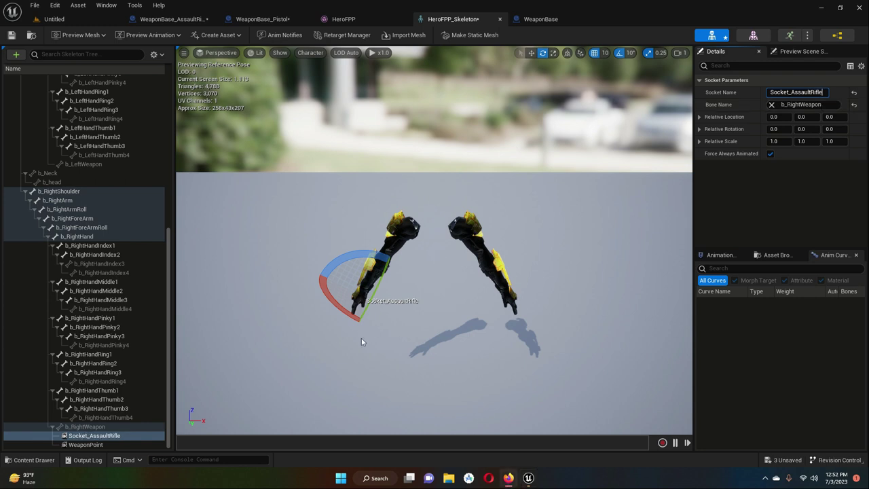
# Step: Set the skeleton's preview controller to Use Specific Animation and choose FPP_RifleIdle as the preview animation
pyautogui.click(803, 53)
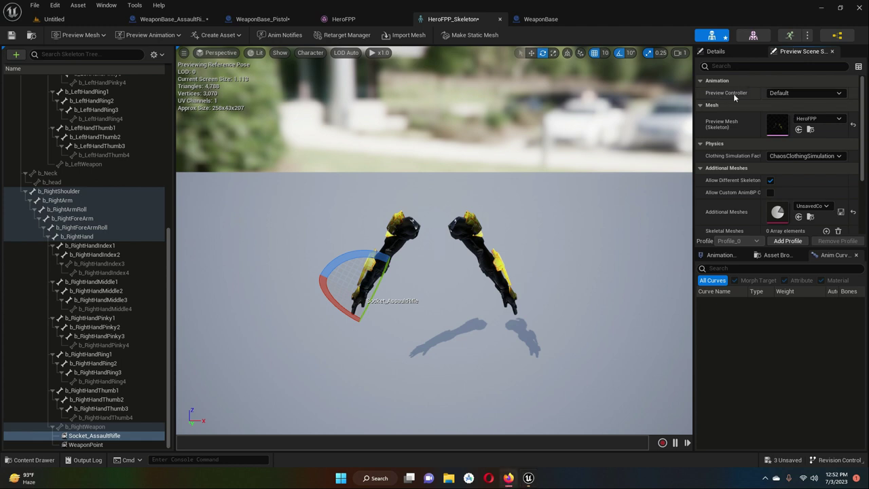
pyautogui.click(815, 92)
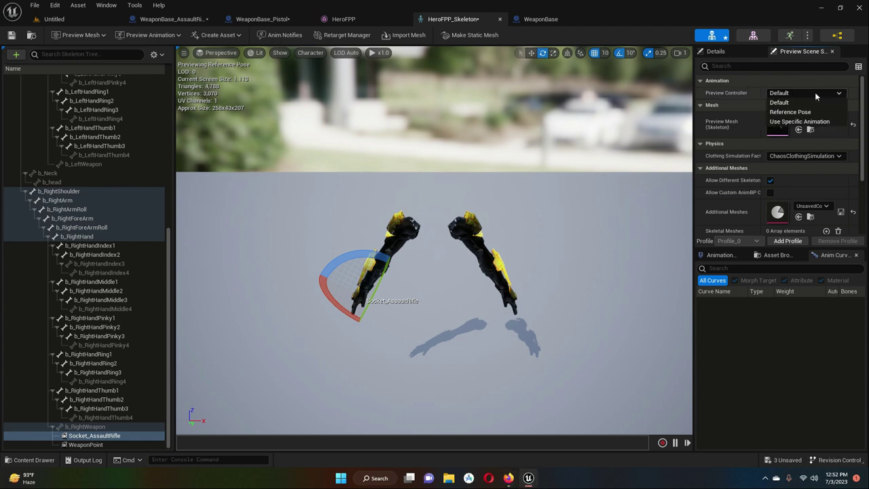
pyautogui.click(795, 123)
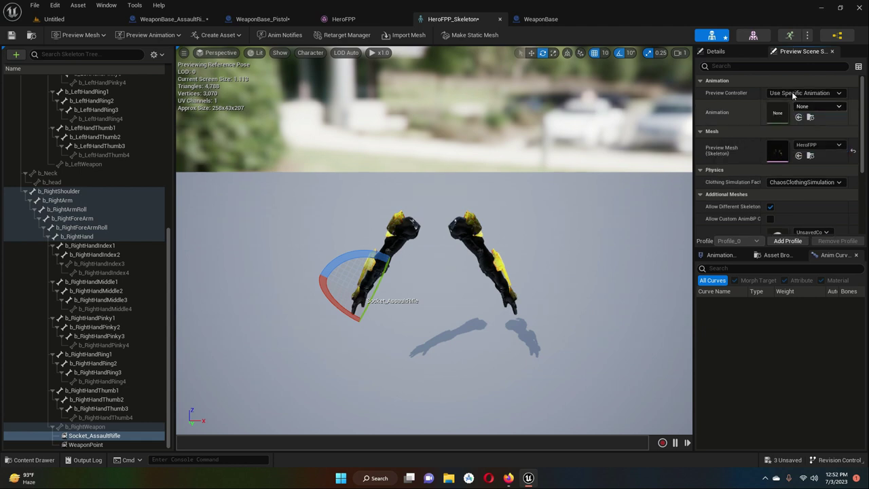
pyautogui.click(824, 111)
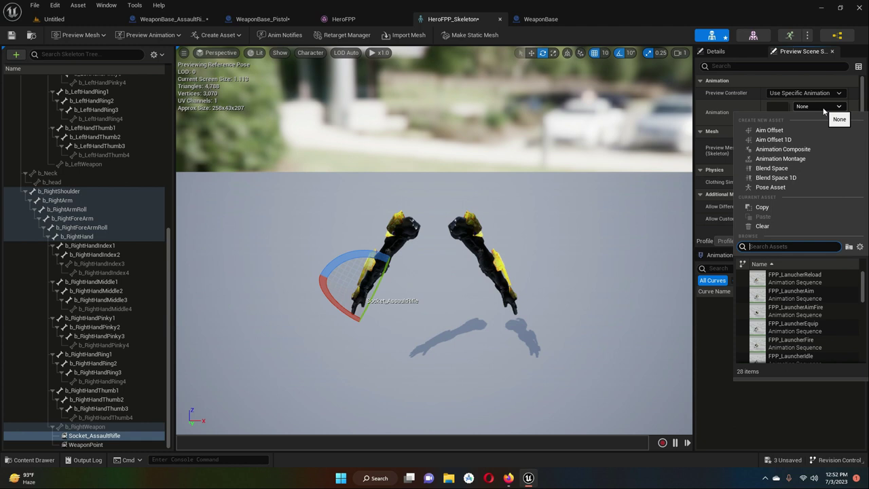
pyautogui.write('r')
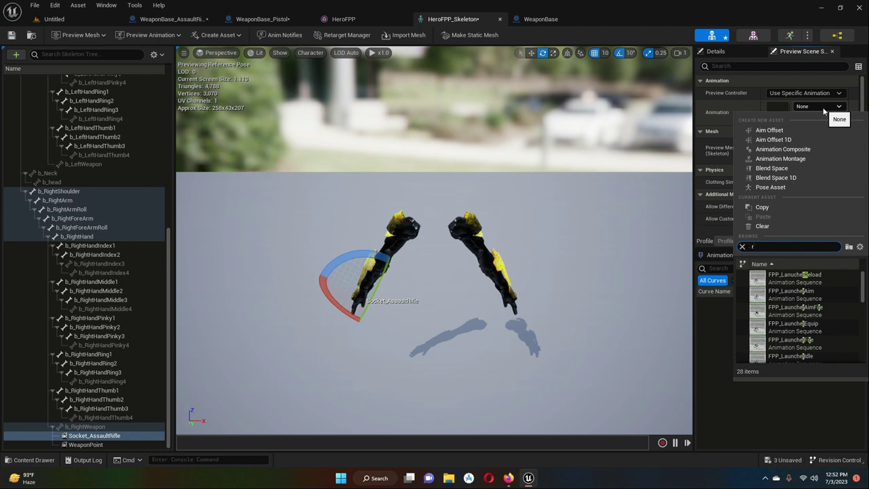
pyautogui.write('ifle')
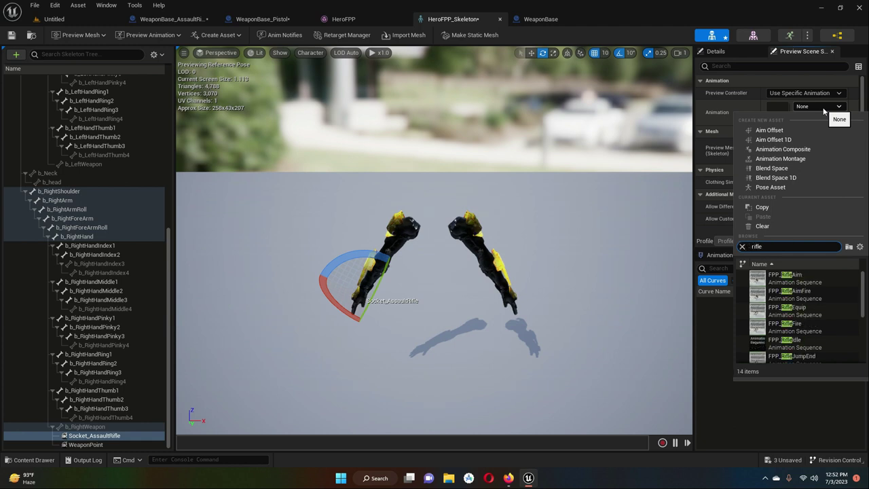
pyautogui.write('id')
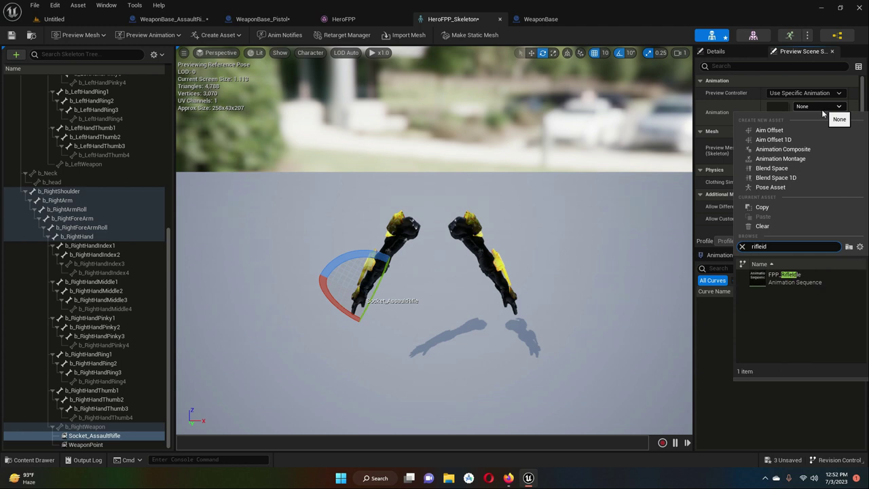
pyautogui.click(798, 274)
# Step: Examine the arms and the Socket_AssaultRifle position from the side in the rifle idle pose
pyautogui.moveTo(375, 337); pyautogui.dragTo(400, 350, button='right')
pyautogui.scroll(4, 425, 355)
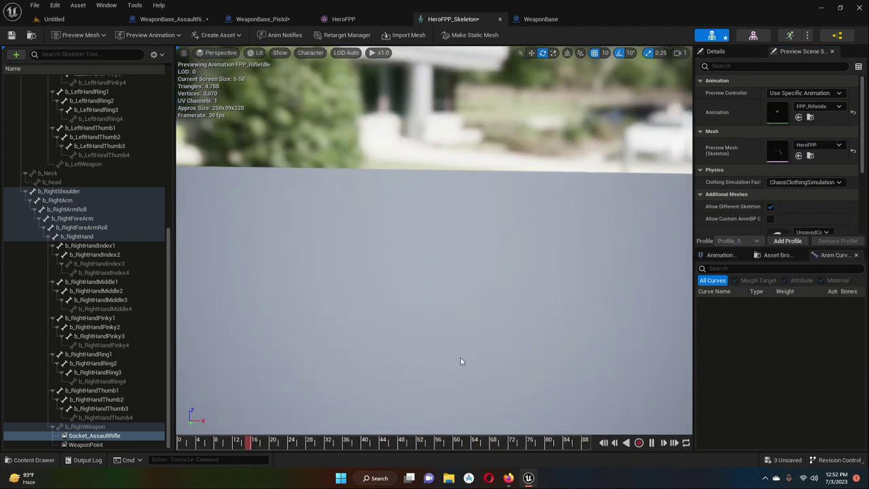
pyautogui.scroll(-2, 465, 365)
pyautogui.moveTo(468, 368); pyautogui.dragTo(545, 362, button='right')
pyautogui.moveTo(497, 358); pyautogui.dragTo(524, 362, button='middle')
pyautogui.moveTo(420, 332); pyautogui.dragTo(420, 332, button='right')
pyautogui.moveTo(610, 298); pyautogui.dragTo(534, 265, button='right')
pyautogui.scroll(-5, 616, 308)
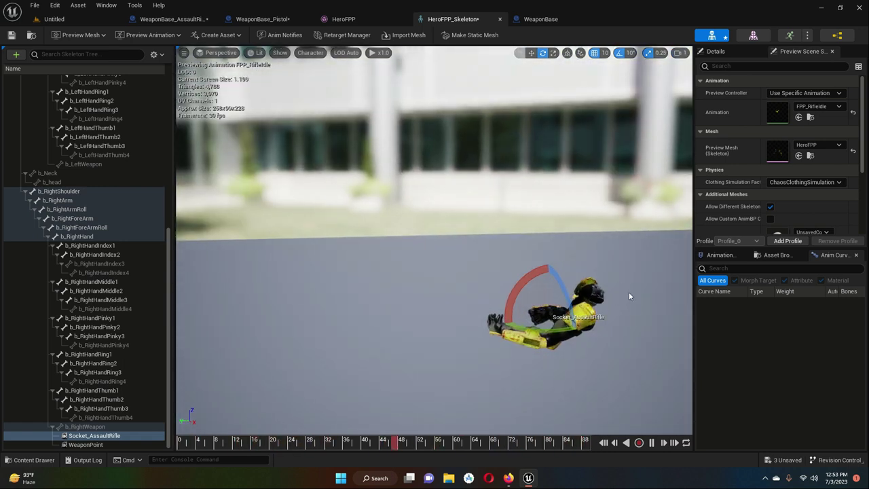
pyautogui.scroll(4, 634, 324)
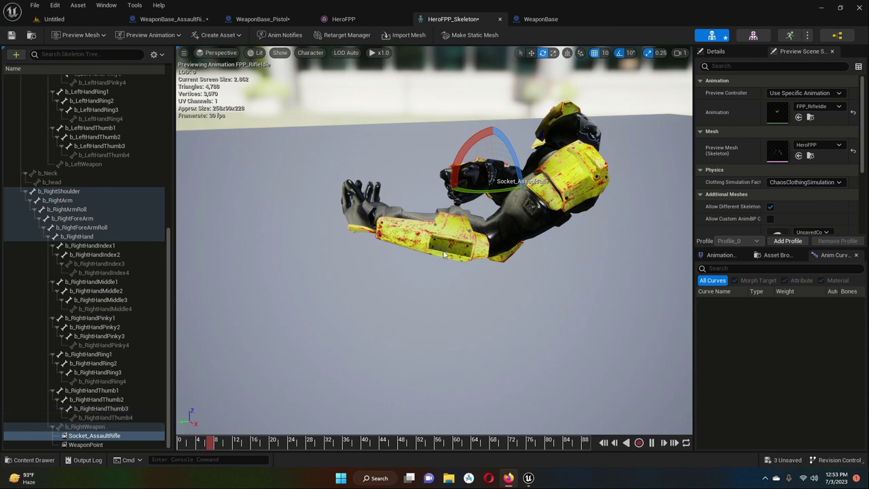
# Step: Add the Object_2 static mesh as a preview asset on the Socket_AssaultRifle socket
pyautogui.rightClick(113, 440)
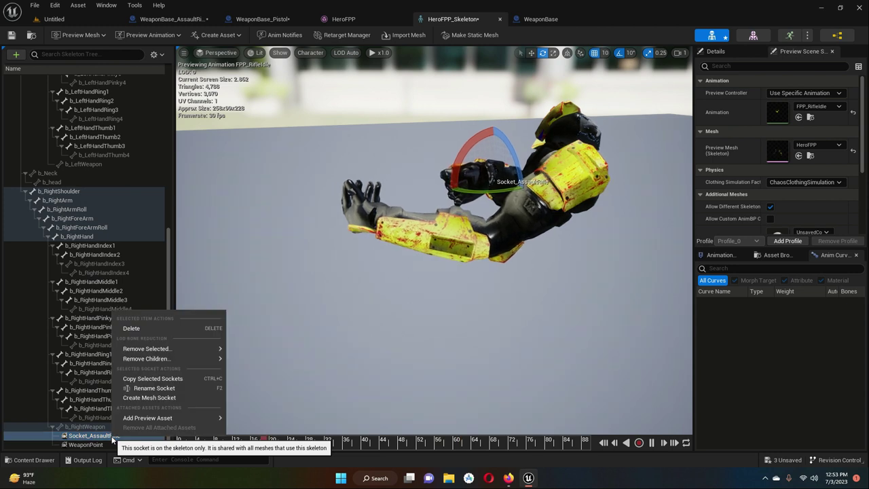
pyautogui.moveTo(165, 417)
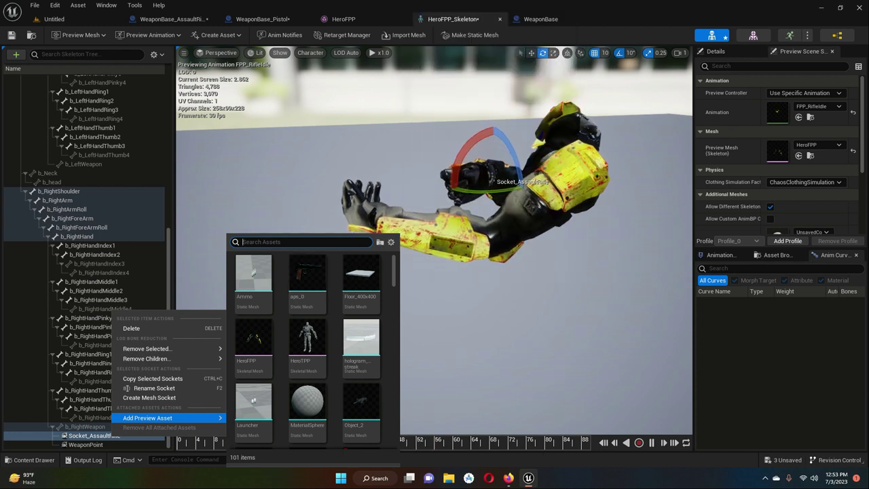
pyautogui.write('Objec')
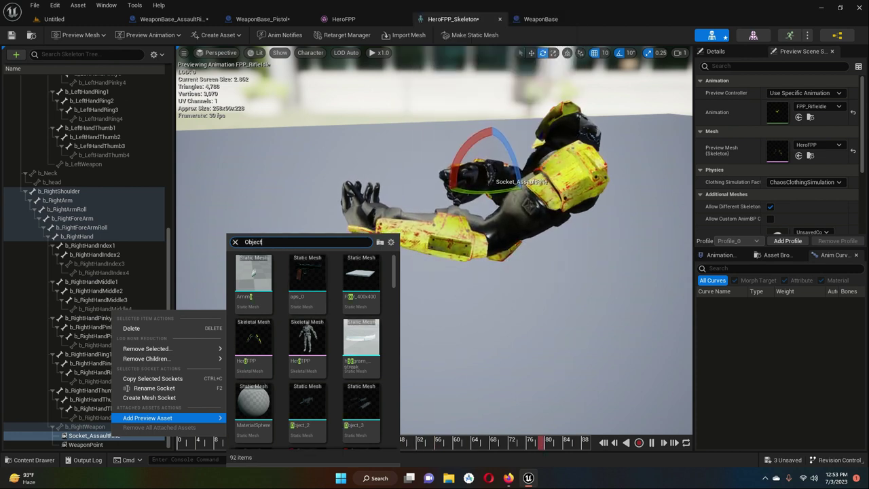
pyautogui.write('t')
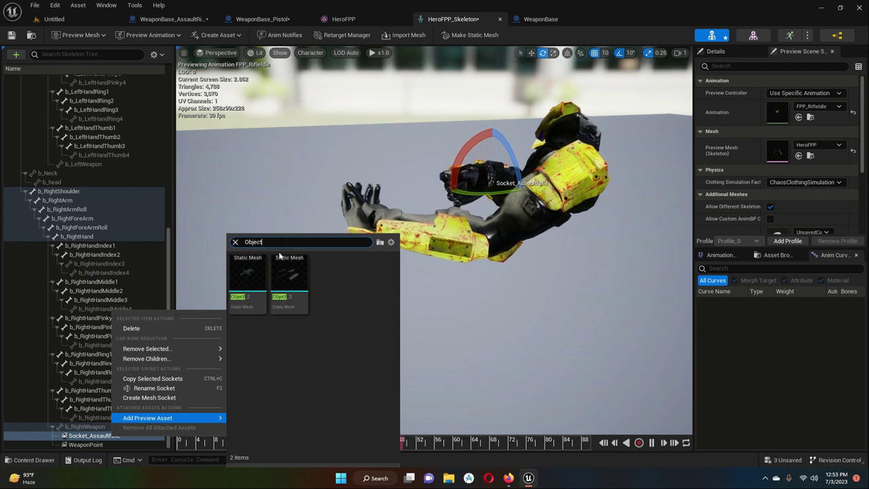
pyautogui.click(247, 278)
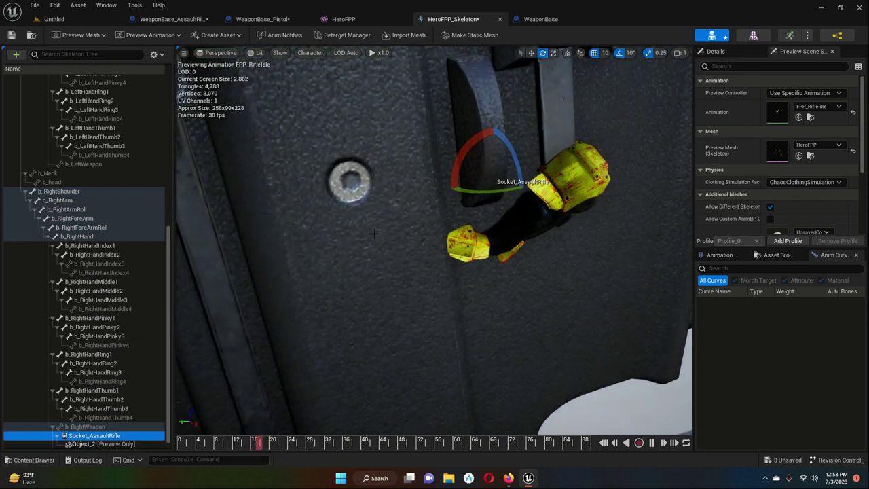
pyautogui.scroll(-5, 374, 233)
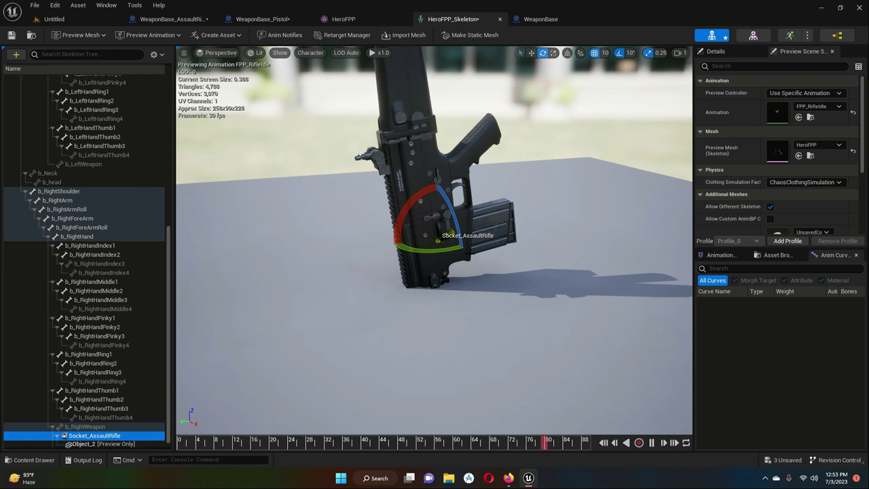
# Step: Rotate the Socket_AssaultRifle socket about its red axis until the preview rifle lies level with its magazine pointing down
pyautogui.click(420, 158)
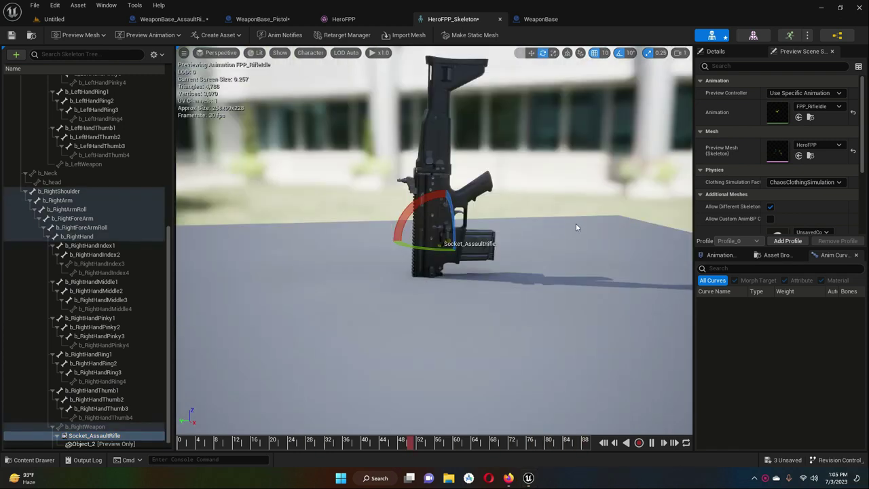
pyautogui.click(573, 230)
pyautogui.scroll(2, 556, 203)
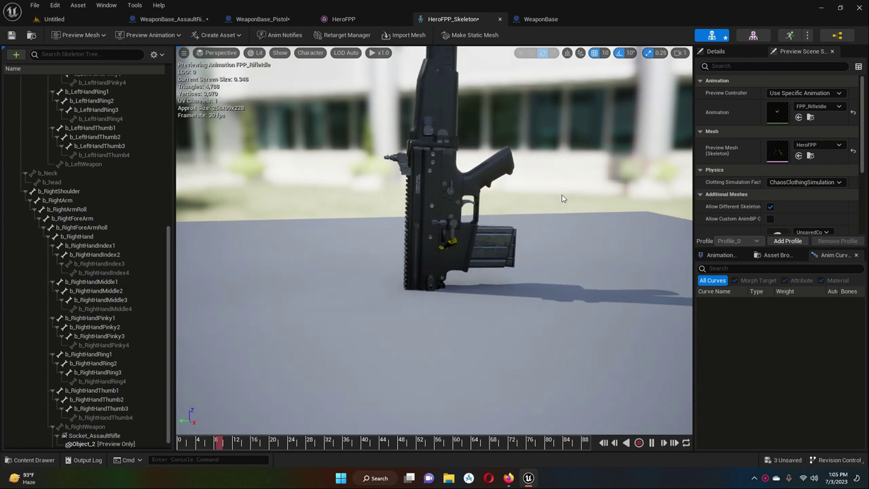
pyautogui.scroll(-2, 468, 243)
pyautogui.scroll(-1, 119, 434)
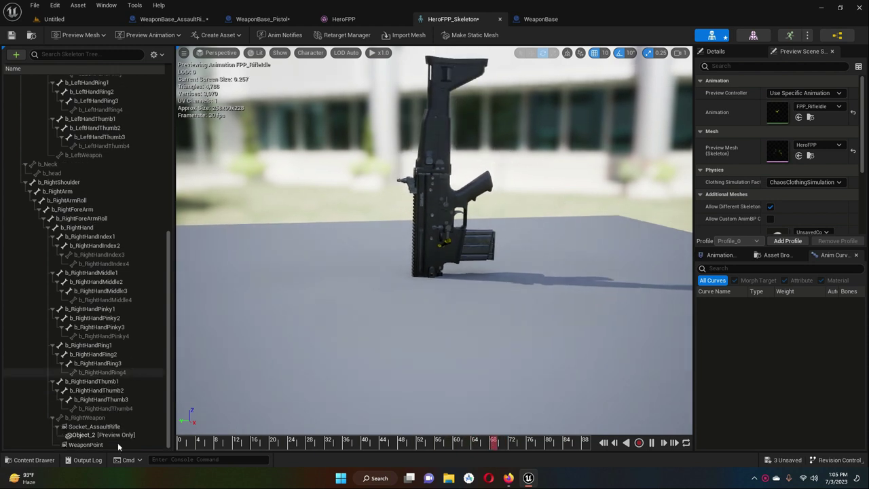
pyautogui.click(87, 427)
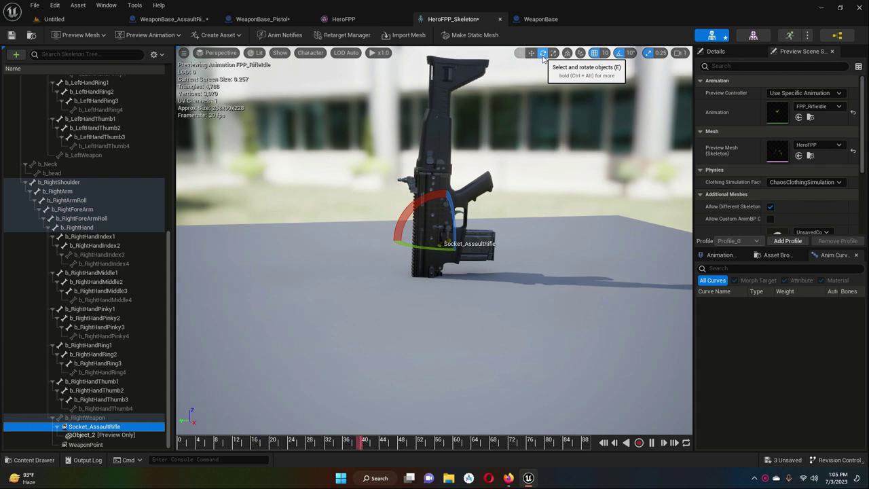
pyautogui.moveTo(429, 196); pyautogui.dragTo(438, 191)
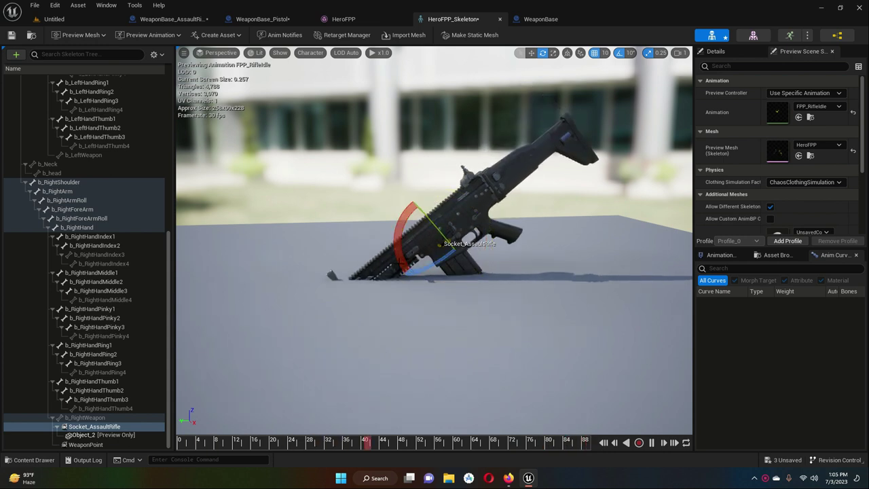
pyautogui.moveTo(399, 262); pyautogui.dragTo(398, 239)
pyautogui.scroll(10, 451, 255)
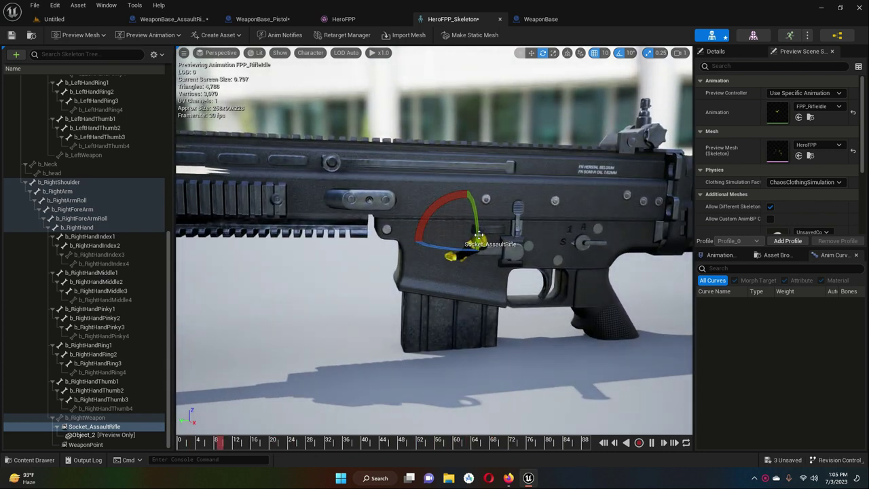
pyautogui.scroll(-8, 450, 255)
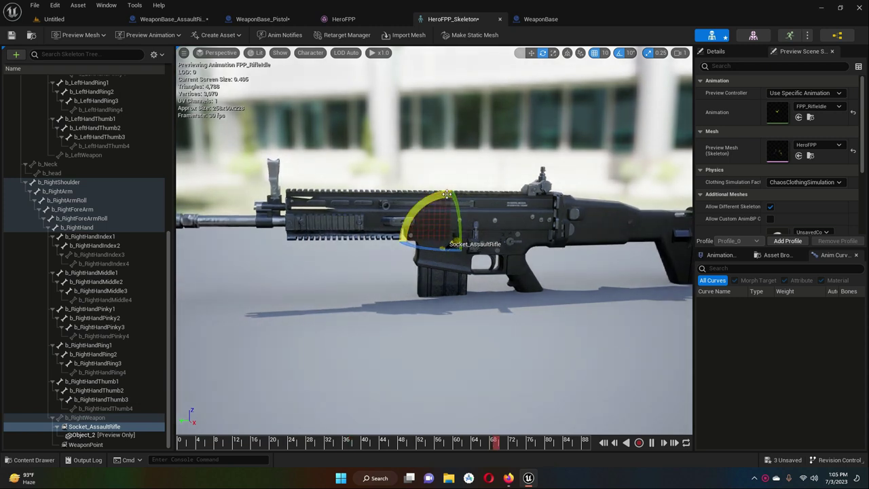
# Step: Set the Socket_AssaultRifle socket's relative scale to 0.1 on X, Y and Z
pyautogui.moveTo(444, 194); pyautogui.dragTo(444, 194)
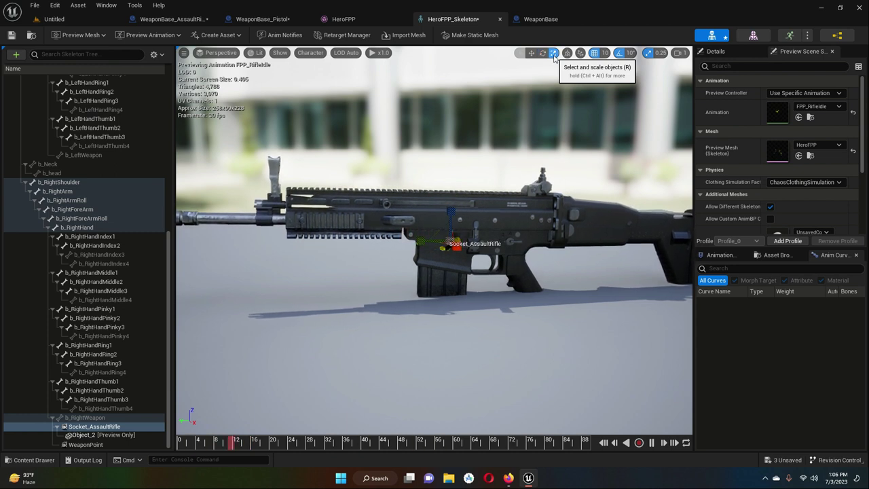
pyautogui.click(725, 53)
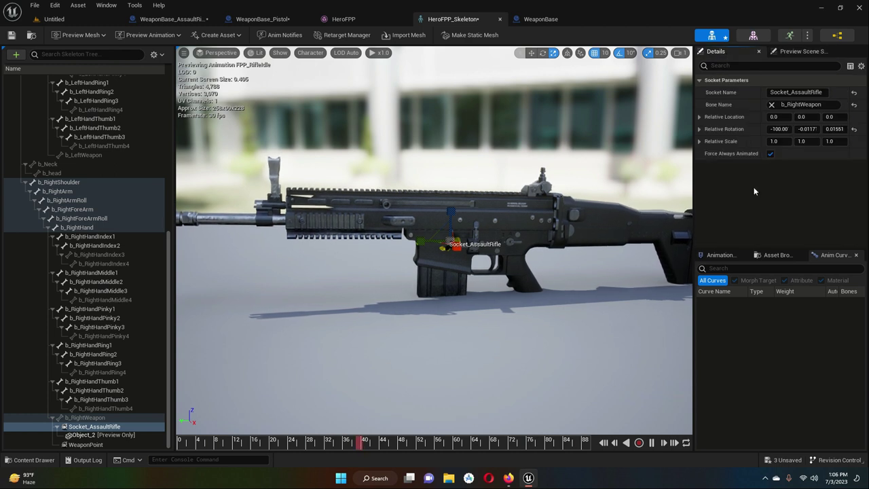
pyautogui.click(699, 142)
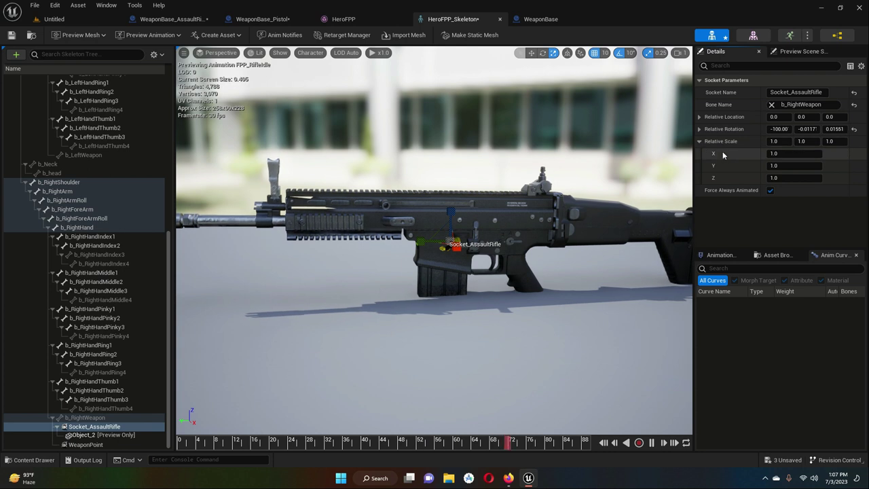
pyautogui.click(782, 153)
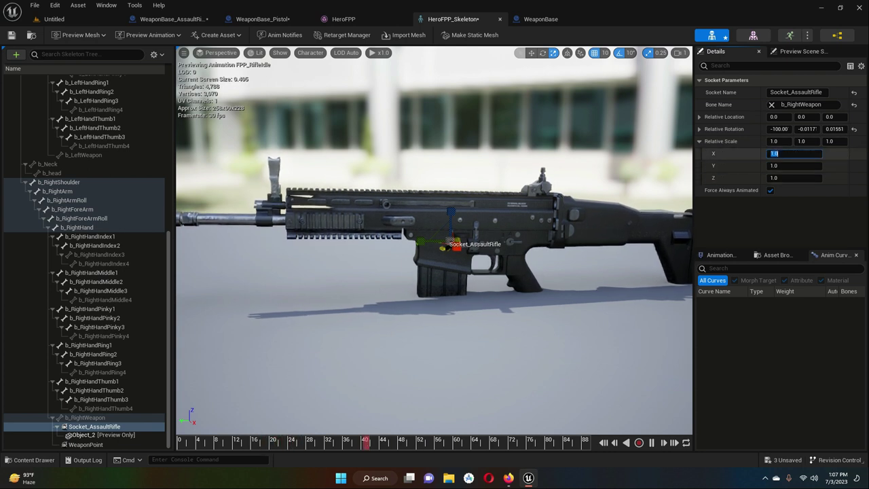
pyautogui.press('Return')
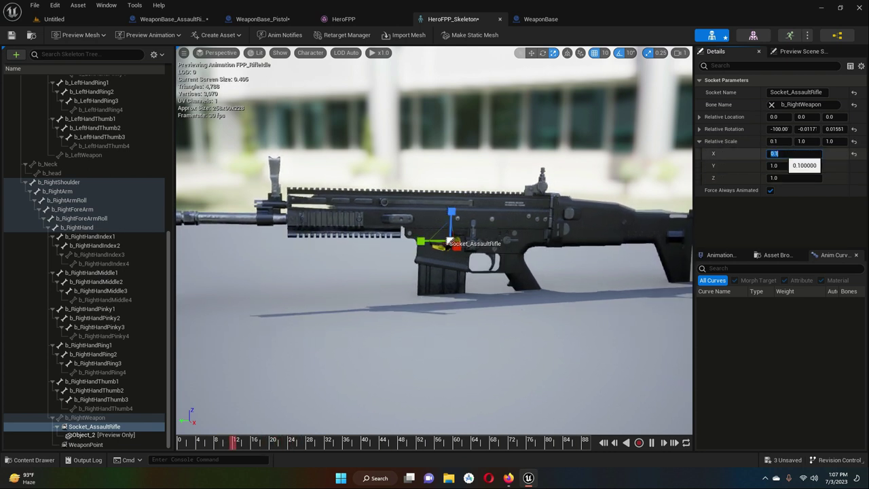
pyautogui.press('Tab')
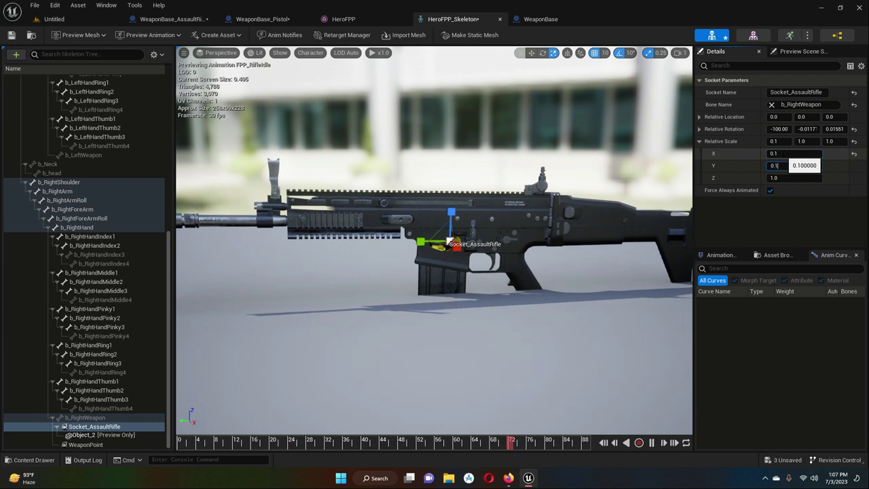
pyautogui.write('0.1')
pyautogui.press('Return')
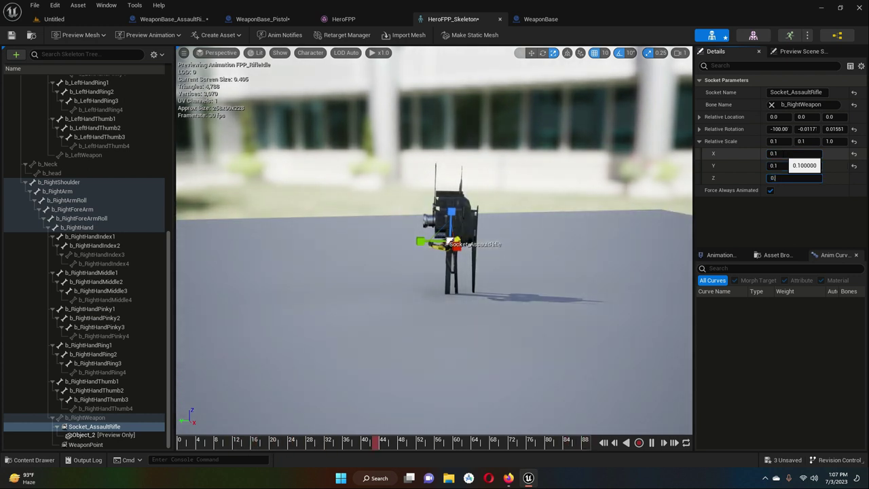
pyautogui.write('0.1')
pyautogui.press('Return')
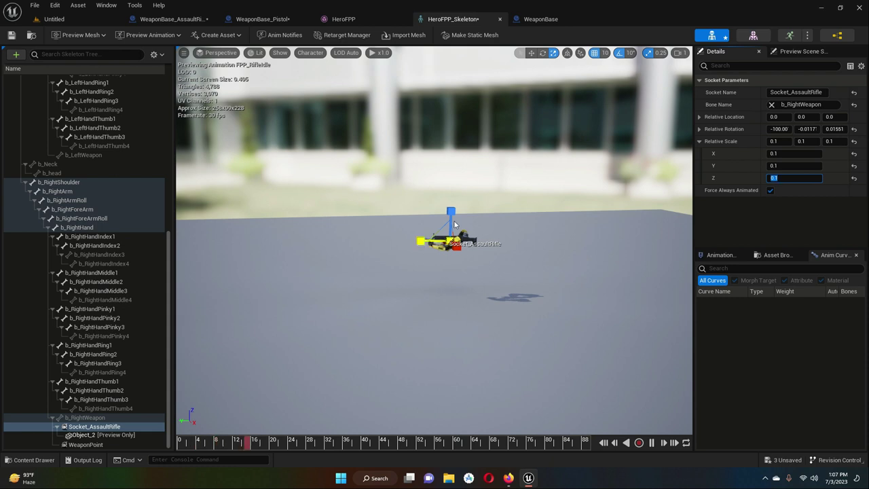
# Step: Examine the scaled preview rifle's size and placement relative to the arms from the front and side
pyautogui.scroll(8, 456, 235)
pyautogui.scroll(-6, 569, 291)
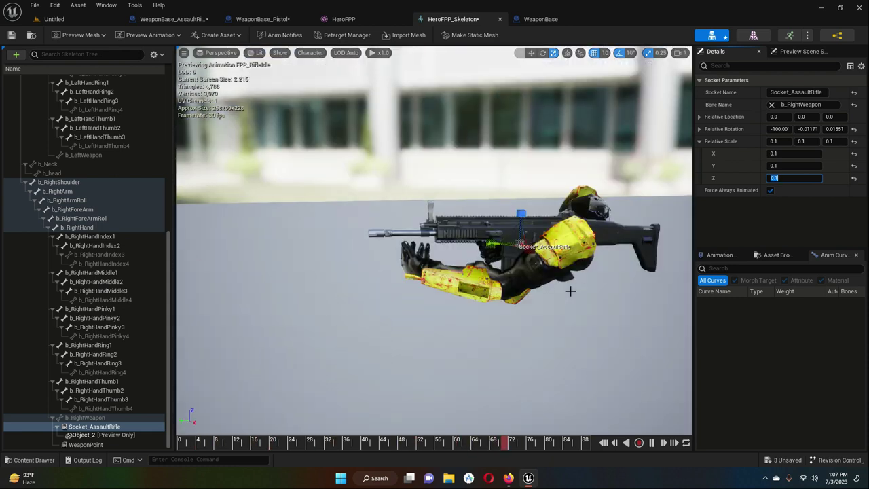
pyautogui.moveTo(475, 289); pyautogui.dragTo(581, 289, button='right')
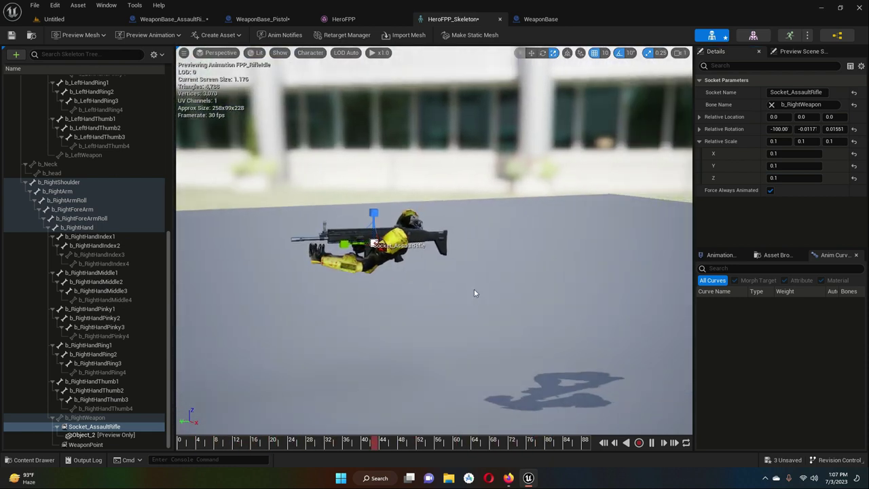
pyautogui.scroll(-4, 470, 290)
pyautogui.scroll(5, 461, 292)
pyautogui.moveTo(457, 292); pyautogui.dragTo(442, 289, button='middle')
pyautogui.moveTo(441, 289); pyautogui.dragTo(522, 291, button='right')
pyautogui.moveTo(427, 291); pyautogui.dragTo(346, 290, button='middle')
pyautogui.scroll(6, 427, 291)
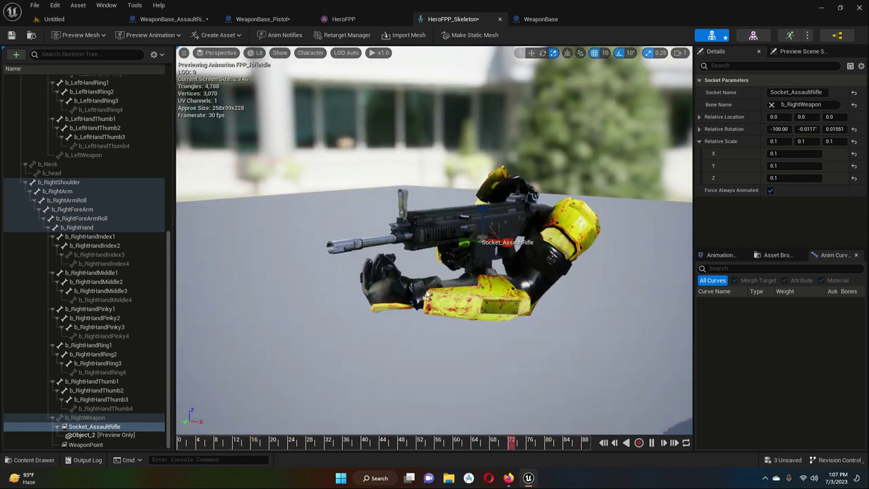
pyautogui.moveTo(593, 277); pyautogui.dragTo(443, 271, button='right')
pyautogui.moveTo(443, 272); pyautogui.dragTo(426, 273, button='middle')
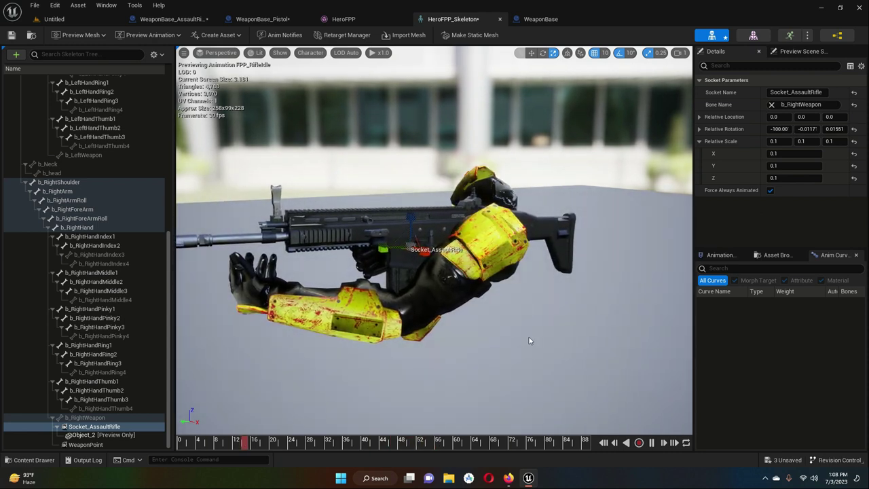
pyautogui.moveTo(530, 338); pyautogui.dragTo(526, 337, button='right')
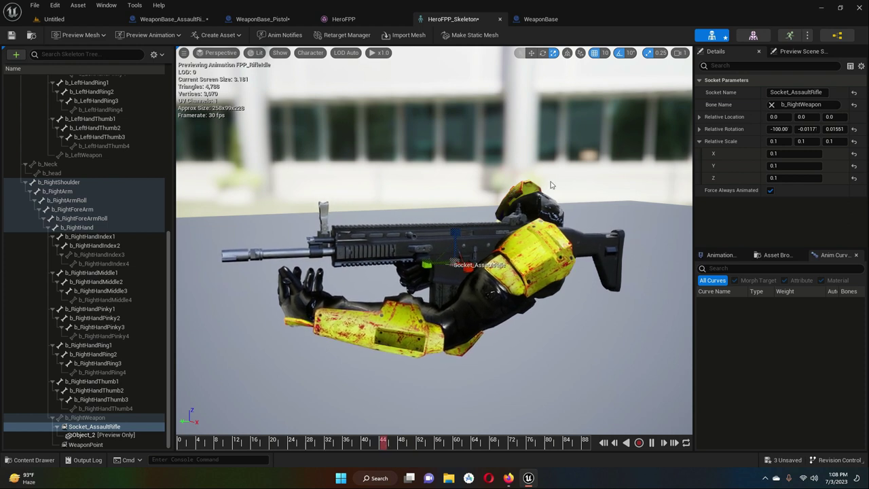
# Step: Select Socket_AssaultRifle for rotating and check the preview rifle's angle against the hands from several viewpoints
pyautogui.click(95, 426)
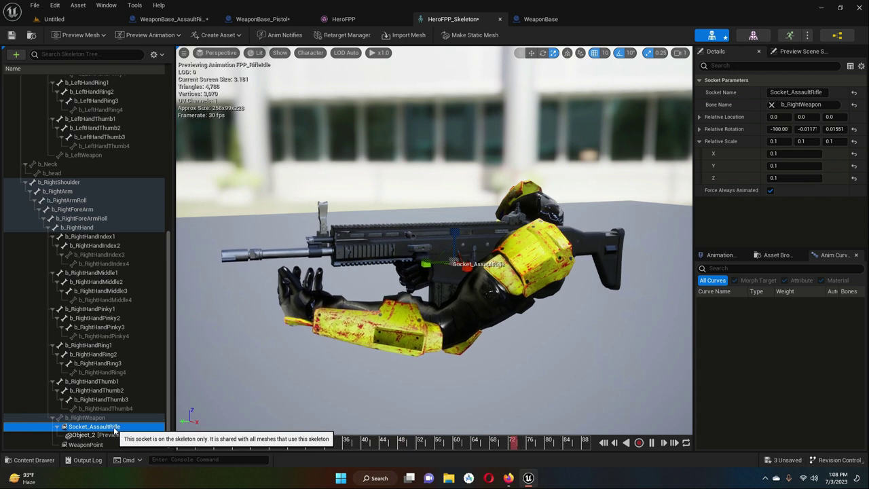
pyautogui.click(543, 55)
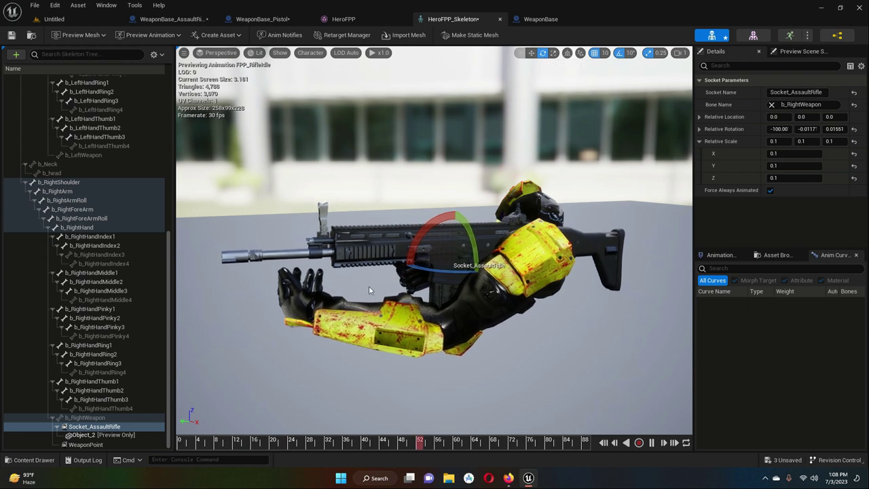
pyautogui.moveTo(490, 294); pyautogui.dragTo(592, 316, button='right')
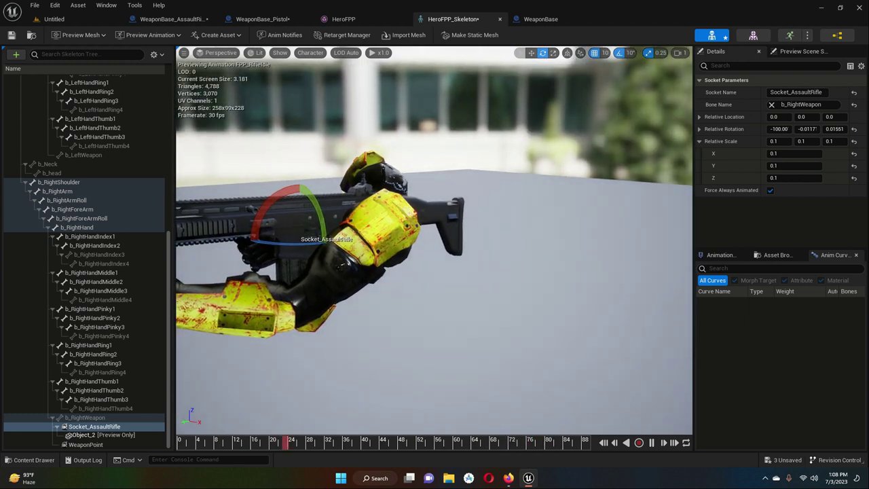
pyautogui.scroll(4, 336, 278)
pyautogui.press('Right')
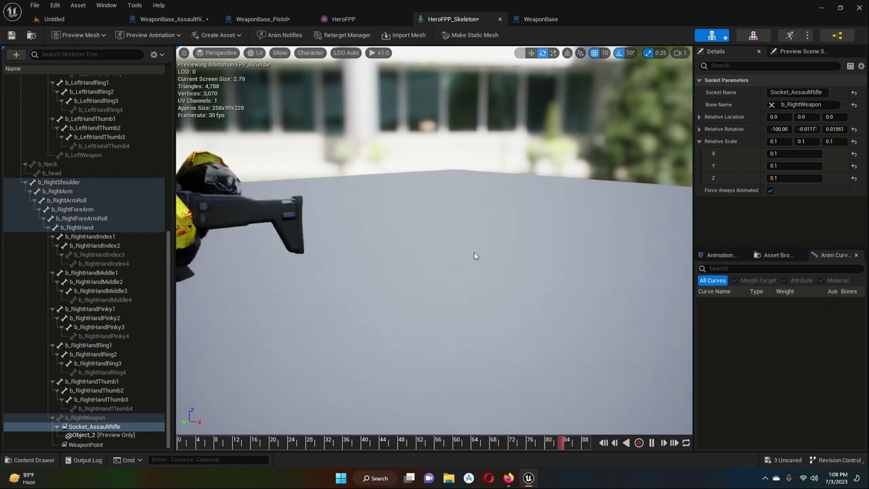
pyautogui.press('Left')
pyautogui.moveTo(370, 257); pyautogui.dragTo(391, 261, button='right')
pyautogui.press('Left')
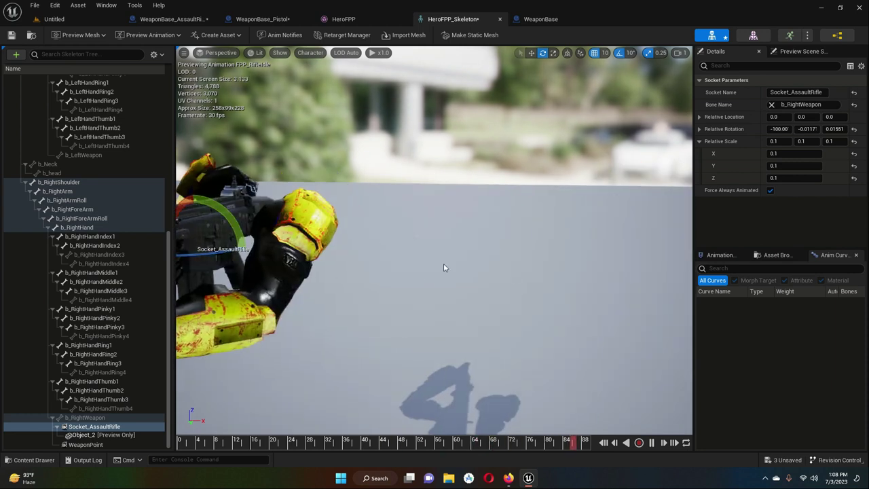
pyautogui.moveTo(493, 254); pyautogui.dragTo(414, 254, button='right')
pyautogui.moveTo(296, 236); pyautogui.dragTo(296, 235)
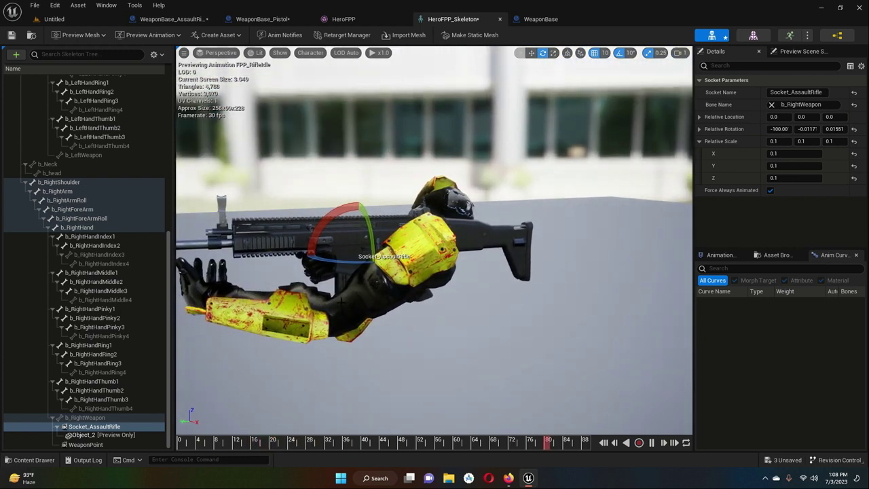
pyautogui.moveTo(427, 333); pyautogui.dragTo(353, 316, button='right')
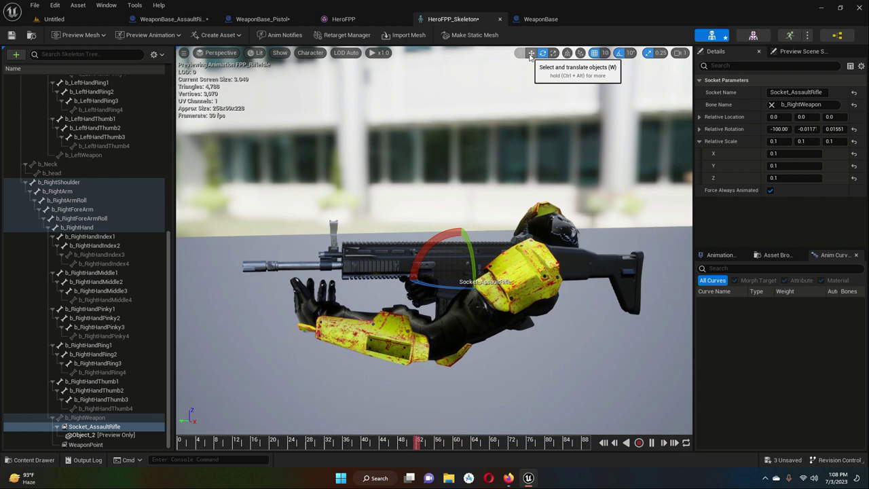
# Step: Move the Socket_AssaultRifle socket forward, down and sideways to a relative location of about -4.29, 2.25, 6.73
pyautogui.click(113, 429)
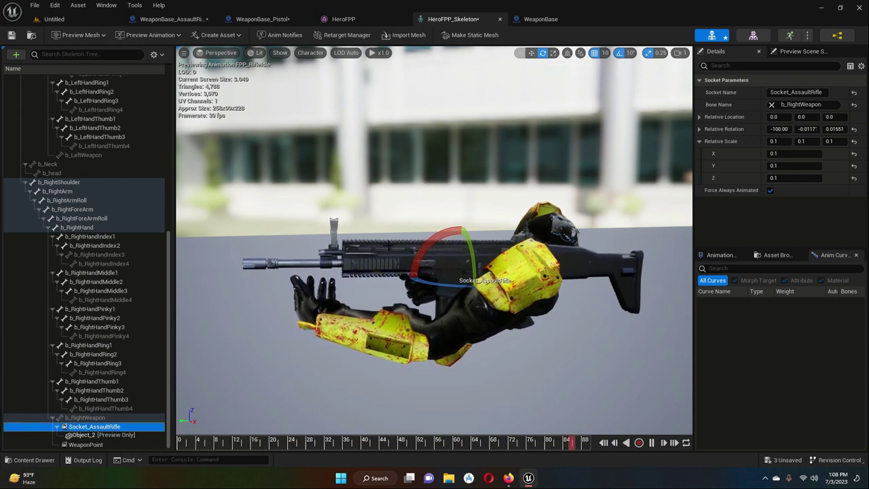
pyautogui.click(532, 54)
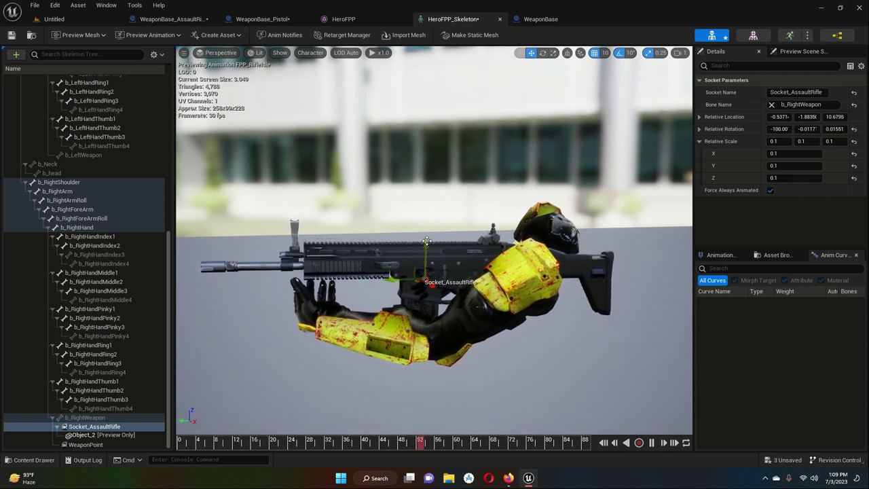
pyautogui.moveTo(427, 243); pyautogui.dragTo(426, 255)
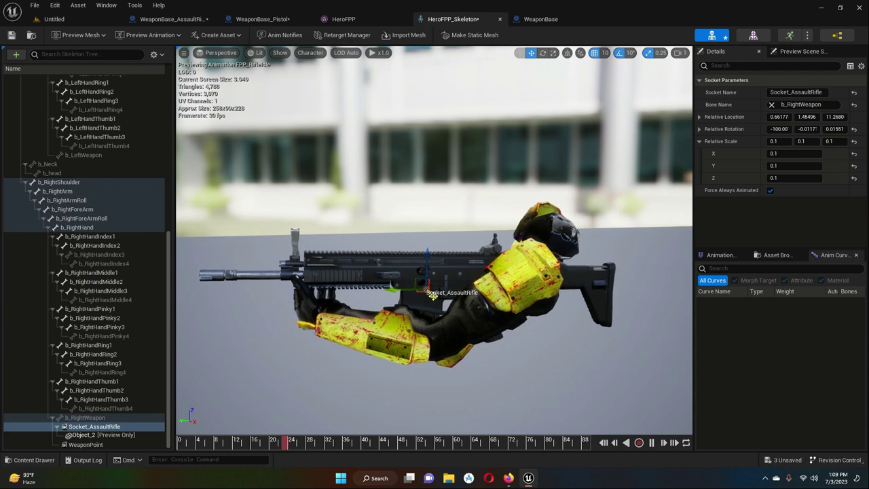
pyautogui.moveTo(433, 296); pyautogui.dragTo(442, 357)
pyautogui.moveTo(364, 313); pyautogui.dragTo(638, 308, button='right')
pyautogui.moveTo(363, 314); pyautogui.dragTo(403, 373)
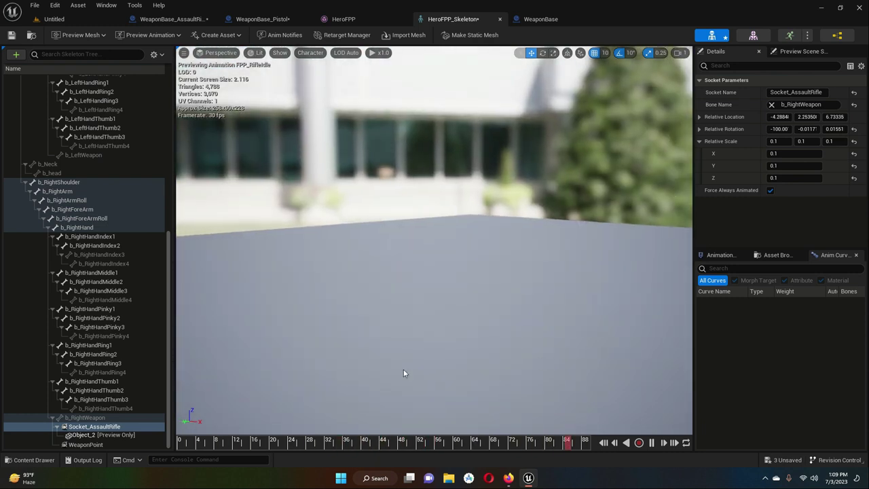
# Step: Shift the Socket_AssaultRifle socket sideways between the hands to a relative location of about 5.56, 1.82, 9.19
pyautogui.press('f')
pyautogui.moveTo(441, 300); pyautogui.dragTo(478, 299, button='right')
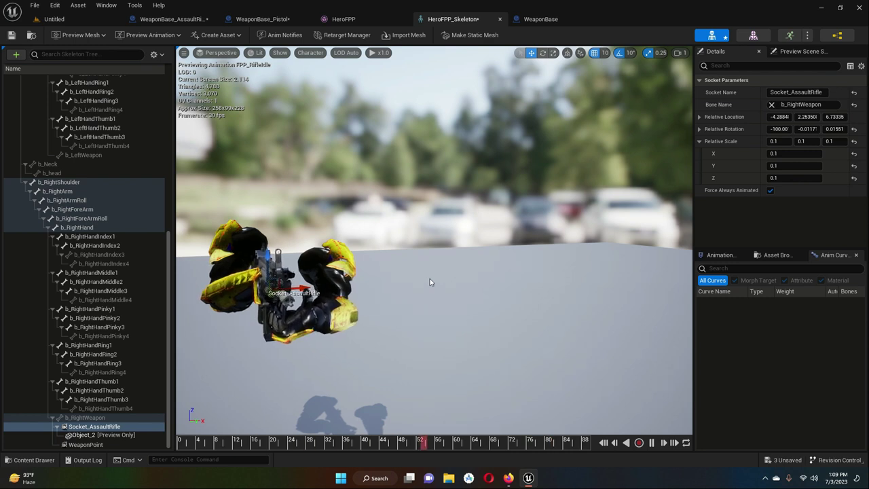
pyautogui.moveTo(352, 244); pyautogui.dragTo(457, 244, button='right')
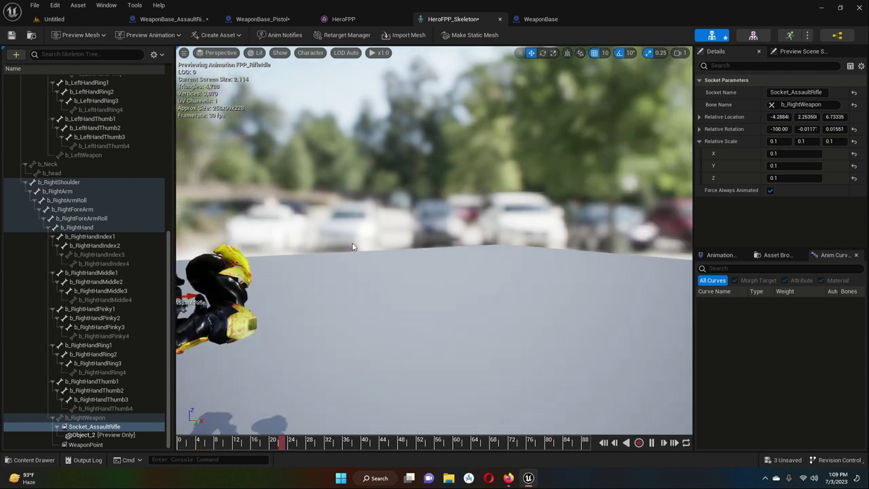
pyautogui.press('a')
pyautogui.moveTo(458, 382); pyautogui.dragTo(552, 381, button='right')
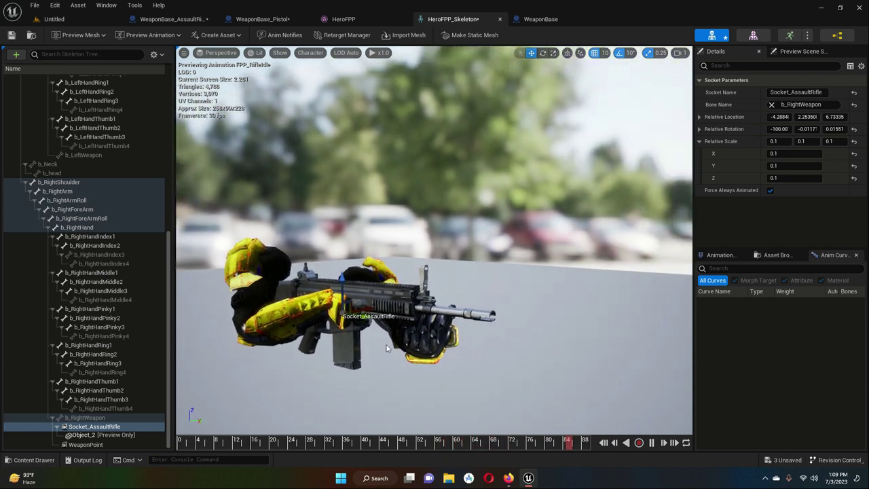
pyautogui.moveTo(367, 309); pyautogui.dragTo(384, 309)
pyautogui.moveTo(447, 229); pyautogui.dragTo(448, 234, button='right')
pyautogui.moveTo(447, 234); pyautogui.dragTo(422, 212)
pyautogui.moveTo(422, 211); pyautogui.dragTo(473, 163, button='middle')
pyautogui.keyDown('alt'); pyautogui.moveTo(473, 163); pyautogui.dragTo(440, 163); pyautogui.keyUp('alt')
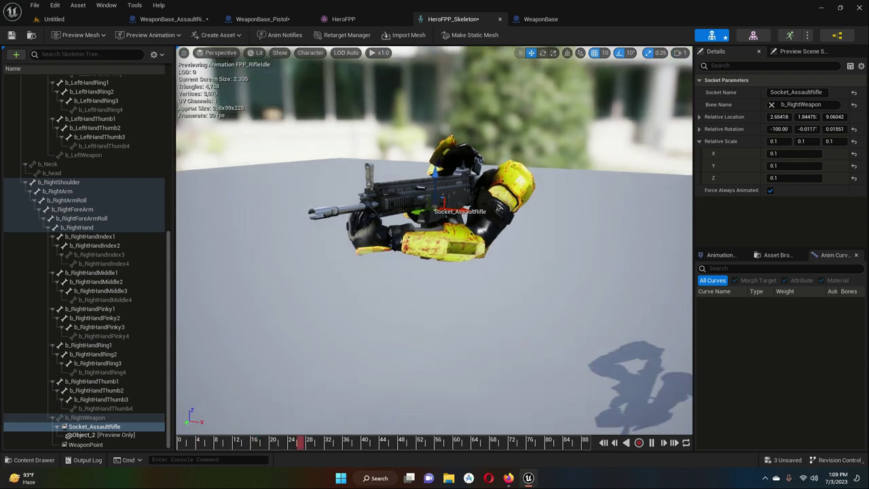
pyautogui.moveTo(463, 209); pyautogui.dragTo(468, 210)
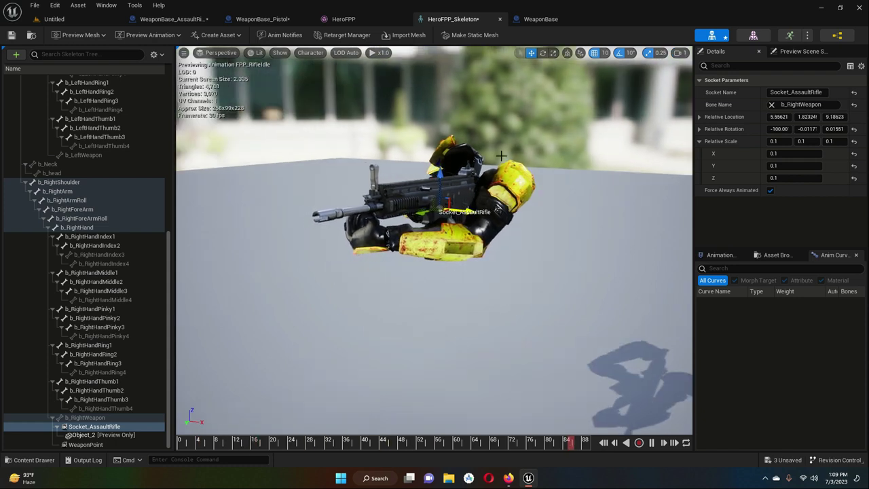
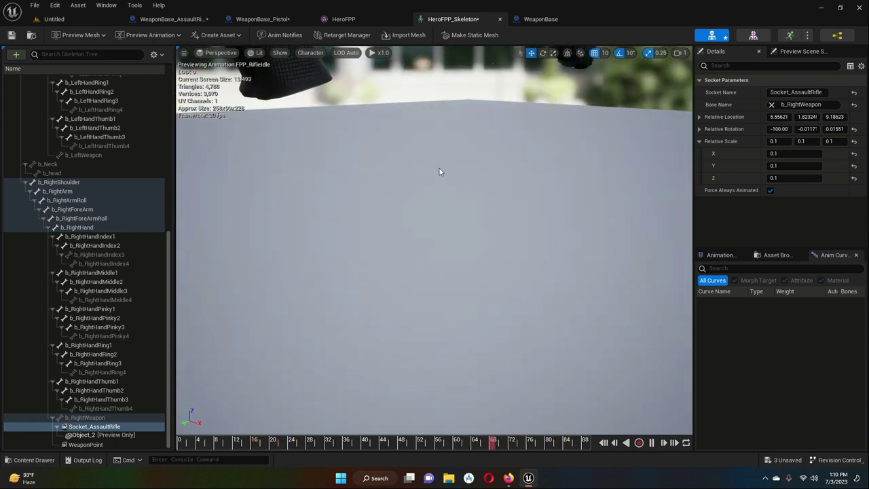
# Step: Examine up close and from both sides how the repositioned preview rifle fits the grip and supporting hands
pyautogui.scroll(-5, 439, 172)
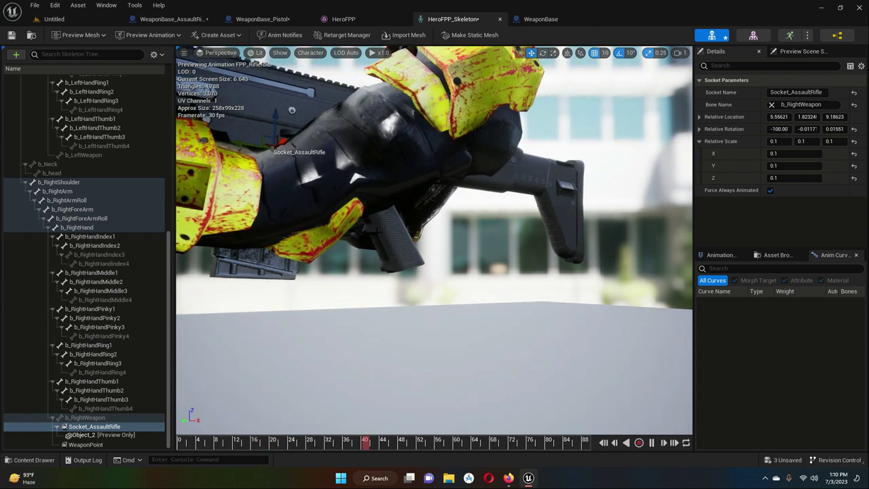
pyautogui.scroll(-4, 366, 249)
pyautogui.moveTo(357, 244); pyautogui.dragTo(367, 215, button='right')
pyautogui.scroll(5, 366, 216)
pyautogui.moveTo(378, 295); pyautogui.dragTo(408, 297, button='right')
pyautogui.scroll(4, 408, 296)
pyautogui.scroll(-4, 505, 314)
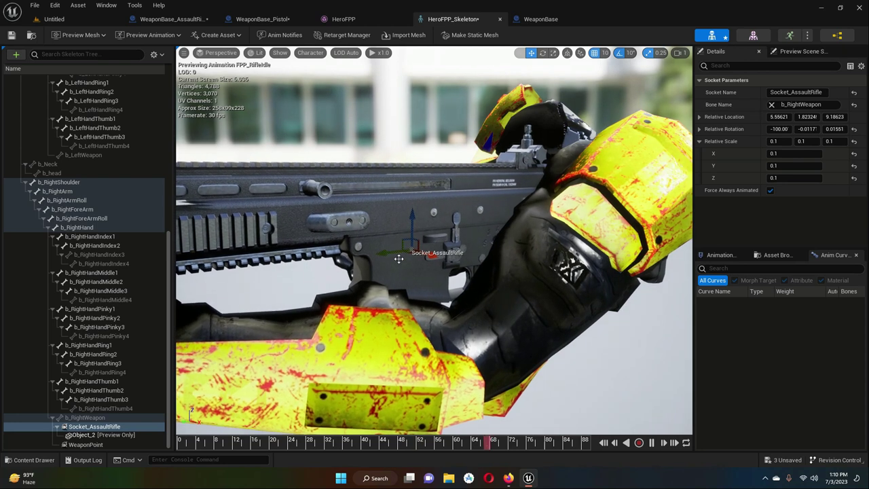
pyautogui.moveTo(329, 277); pyautogui.dragTo(415, 292, button='right')
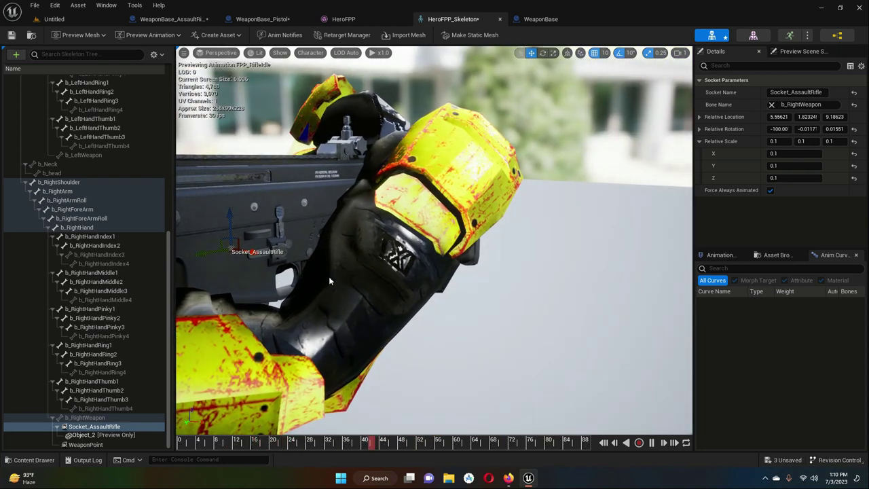
pyautogui.scroll(3, 467, 300)
pyautogui.scroll(-4, 492, 288)
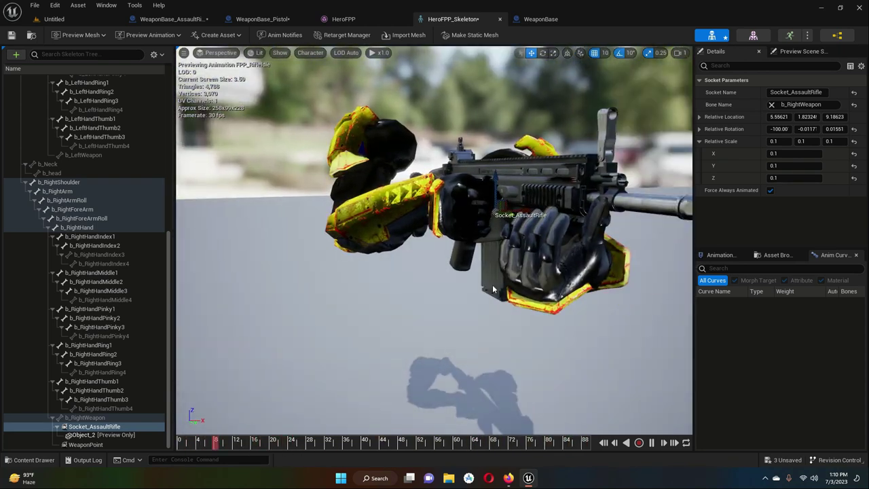
pyautogui.keyDown('alt'); pyautogui.moveTo(493, 288); pyautogui.dragTo(629, 288); pyautogui.keyUp('alt')
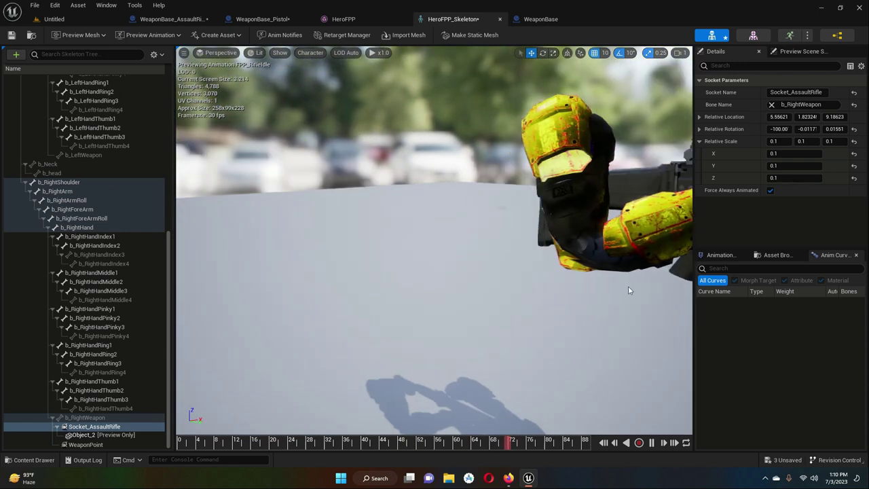
# Step: Move the Socket_AssaultRifle socket up and forward to a relative location of about 5.76, -10.43, 25.37
pyautogui.moveTo(615, 284); pyautogui.dragTo(635, 281, button='right')
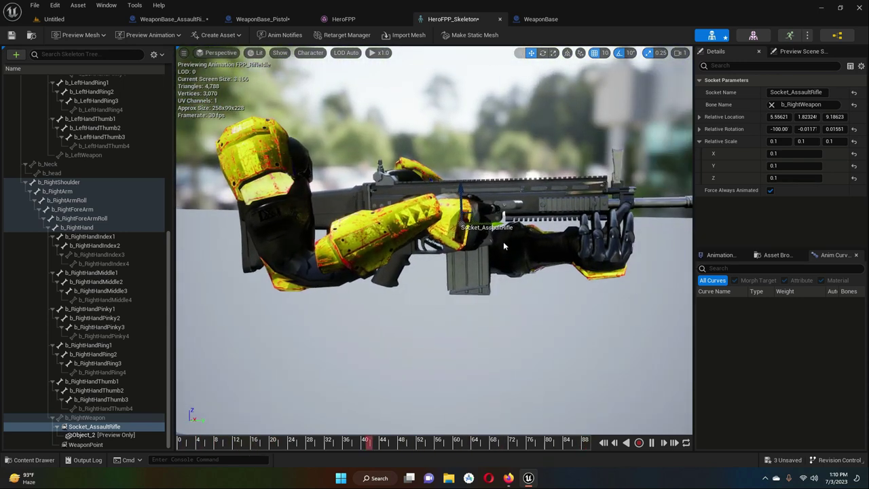
pyautogui.moveTo(467, 227); pyautogui.dragTo(528, 158)
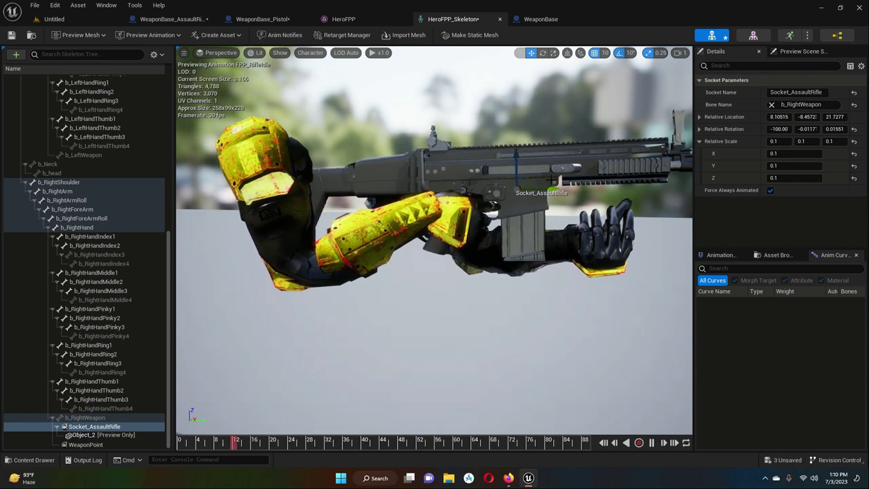
pyautogui.moveTo(553, 184); pyautogui.dragTo(532, 157)
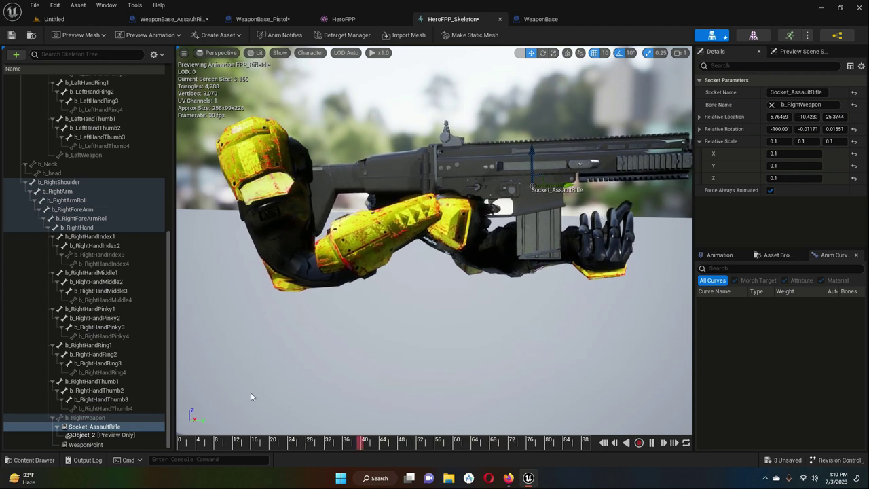
# Step: Rotate Socket_AssaultRifle by 20° to a relative X rotation of about -80 and move it to about 5.15, -6.16, 26.22
pyautogui.click(98, 429)
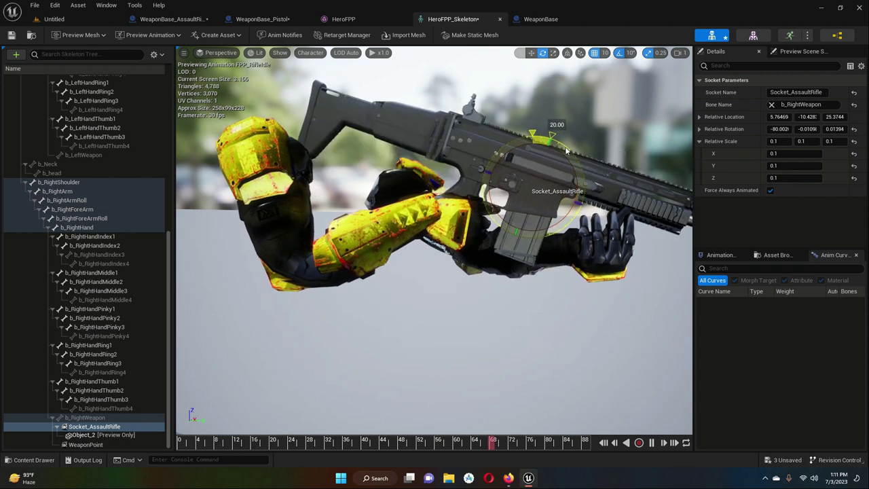
pyautogui.moveTo(566, 150); pyautogui.dragTo(551, 151)
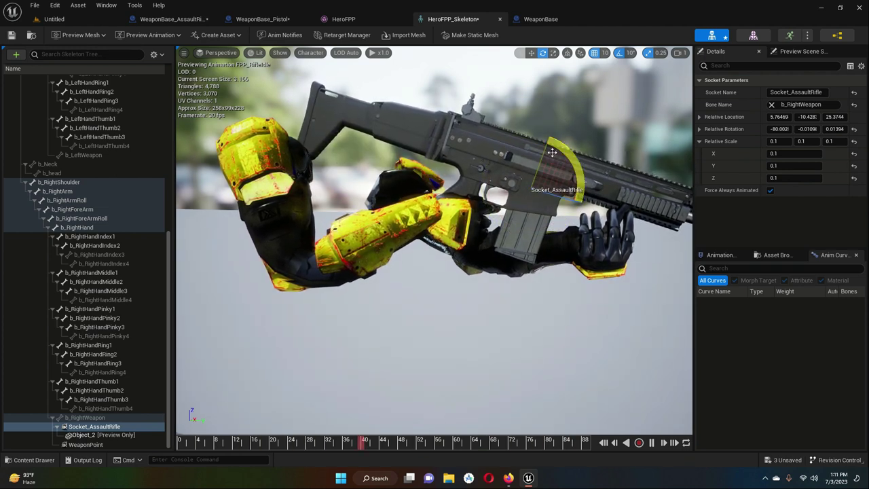
pyautogui.click(532, 53)
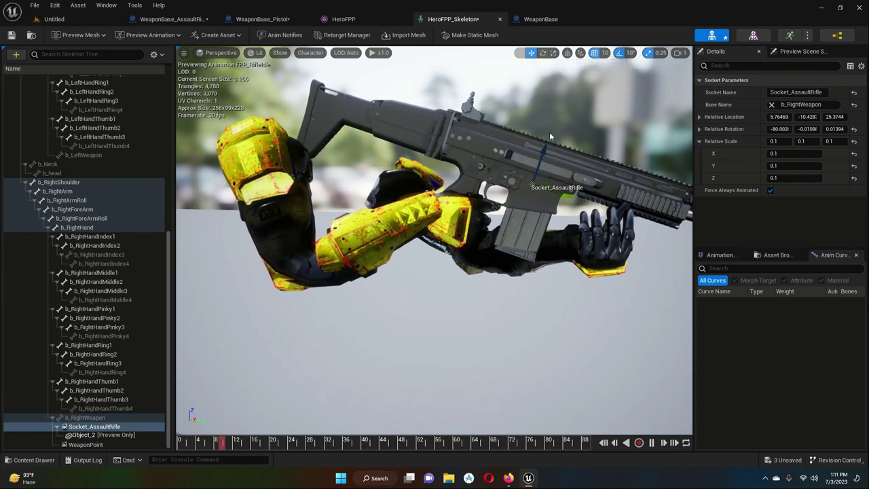
pyautogui.moveTo(552, 152); pyautogui.dragTo(605, 239)
# Step: Examine the tilted preview rifle from a distance and from the opposite side of the arms
pyautogui.moveTo(633, 323); pyautogui.dragTo(583, 308, button='right')
pyautogui.scroll(-5, 634, 324)
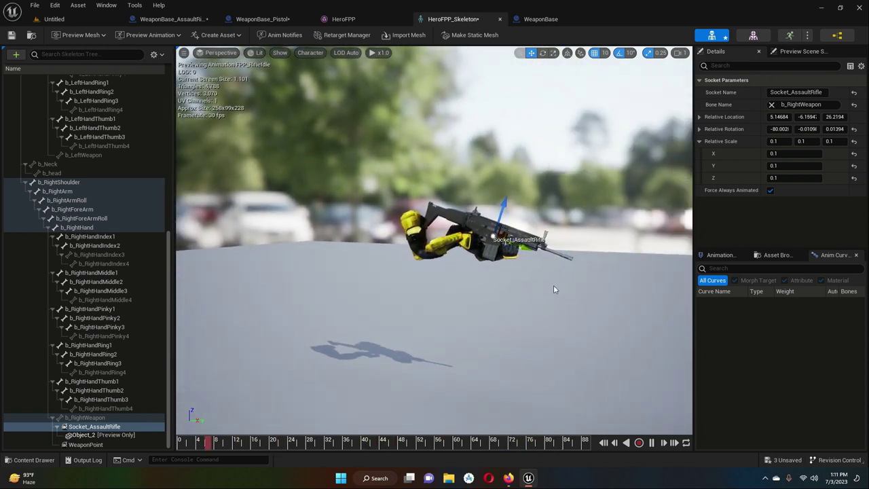
pyautogui.moveTo(581, 186); pyautogui.dragTo(481, 204, button='right')
pyautogui.press('d')
pyautogui.moveTo(538, 195); pyautogui.dragTo(465, 180, button='right')
pyautogui.press('d')
pyautogui.press('d')
pyautogui.scroll(2, 553, 216)
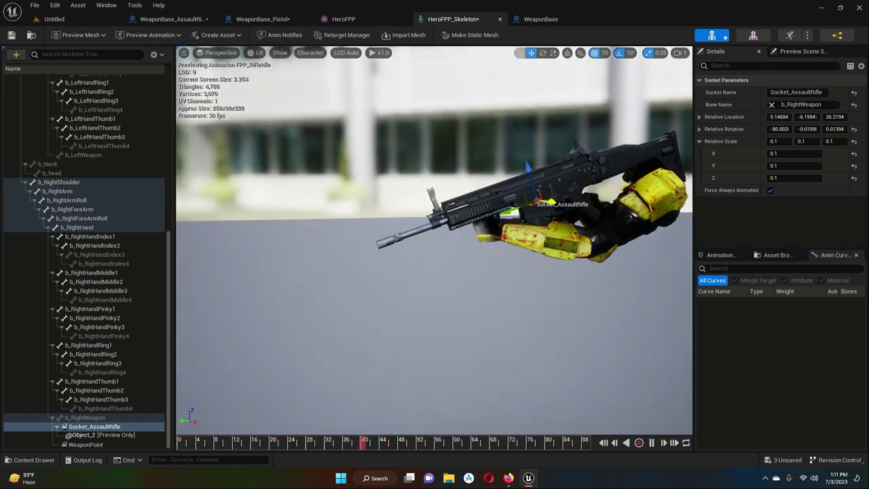
pyautogui.press('d')
pyautogui.moveTo(592, 130); pyautogui.dragTo(466, 227, button='right')
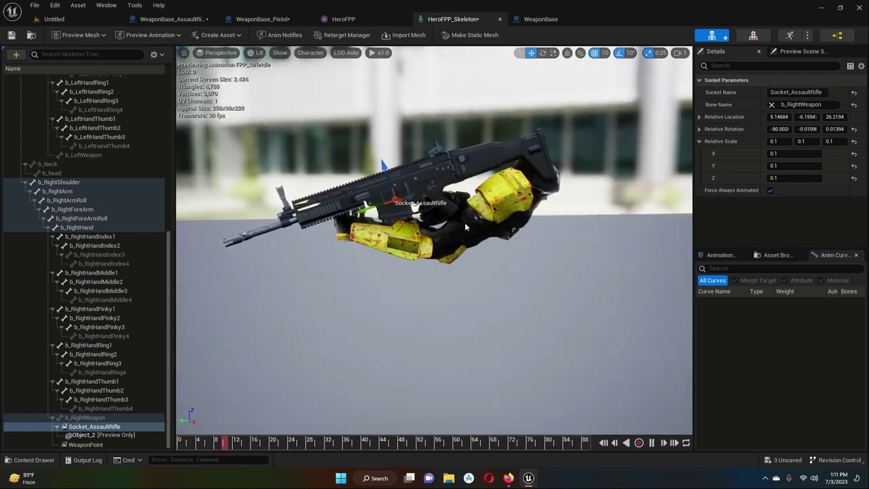
# Step: Inspect up close how the trigger hand and forearm line up with the rifle's grip and handguard
pyautogui.moveTo(361, 280); pyautogui.dragTo(374, 282, button='right')
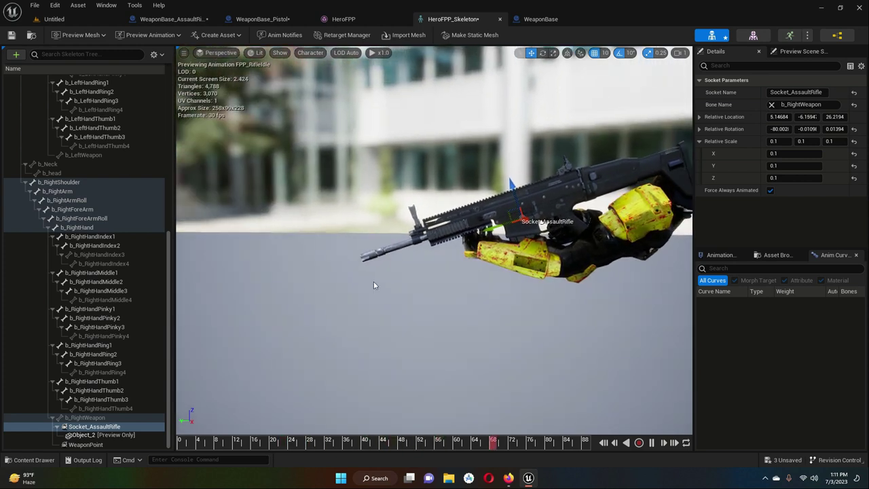
pyautogui.scroll(3, 381, 282)
pyautogui.moveTo(508, 310); pyautogui.dragTo(469, 306, button='right')
pyautogui.scroll(3, 463, 290)
pyautogui.moveTo(458, 274); pyautogui.dragTo(462, 248, button='right')
pyautogui.moveTo(462, 247); pyautogui.dragTo(629, 240, button='middle')
pyautogui.moveTo(628, 241); pyautogui.dragTo(615, 222, button='right')
pyautogui.scroll(5, 616, 222)
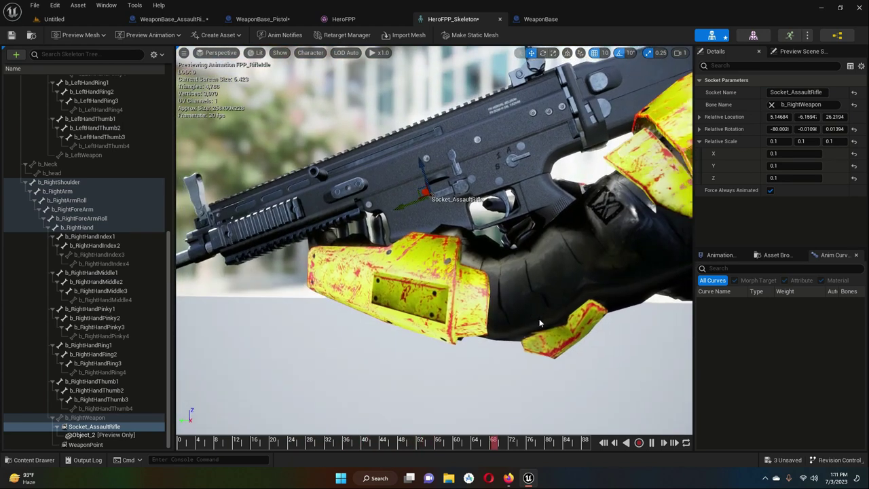
# Step: Nudge the Socket_AssaultRifle socket upward to a relative location of about 5.66, -6.88, 26.35 and deselect it
pyautogui.scroll(-6, 539, 318)
pyautogui.moveTo(505, 316); pyautogui.dragTo(467, 259, button='right')
pyautogui.moveTo(466, 258); pyautogui.dragTo(621, 282)
pyautogui.scroll(4, 620, 282)
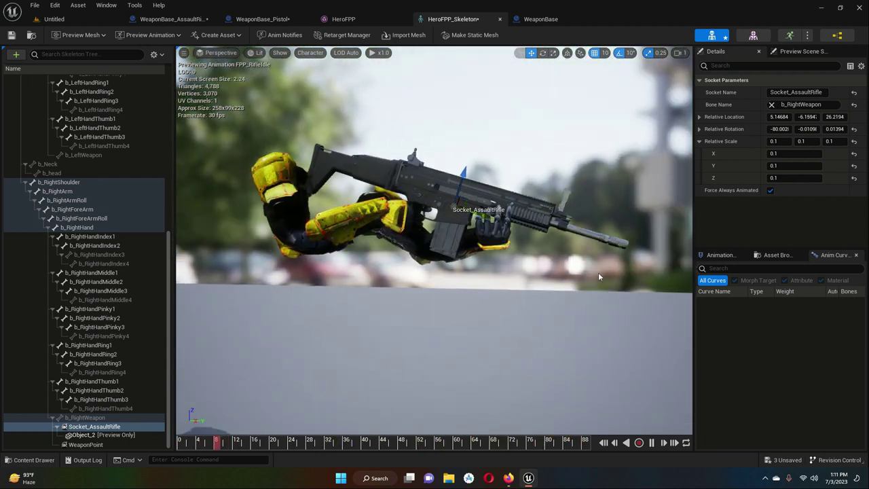
pyautogui.scroll(3, 478, 321)
pyautogui.scroll(-5, 480, 322)
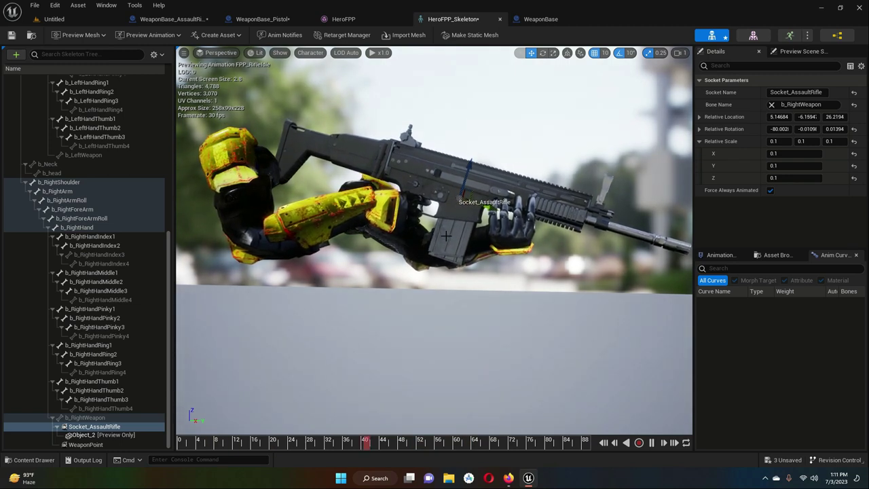
pyautogui.moveTo(469, 169); pyautogui.dragTo(470, 168)
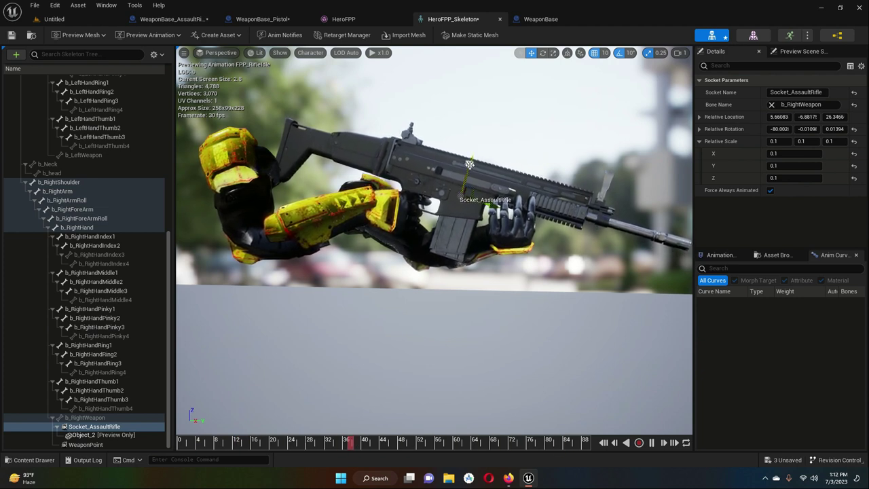
pyautogui.click(454, 222)
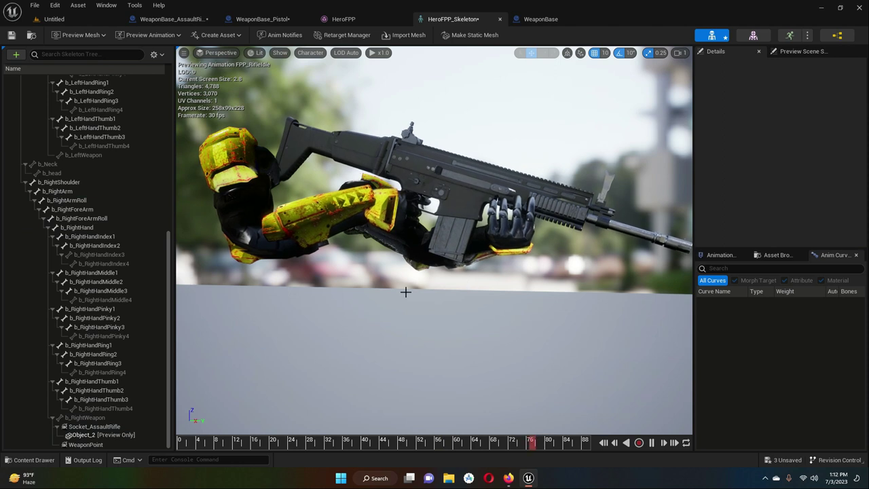
# Step: Expand the relative location and rotation values of Socket_AssaultRifle, and remove all its attached preview assets
pyautogui.click(95, 426)
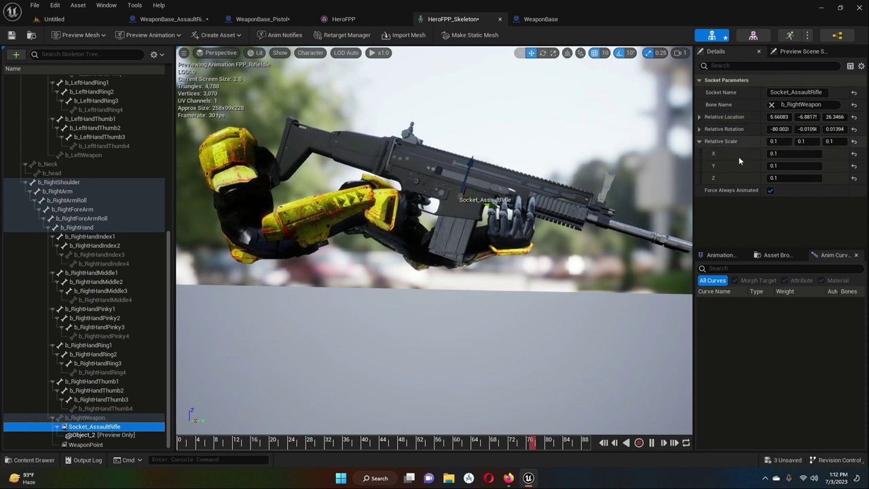
pyautogui.click(747, 128)
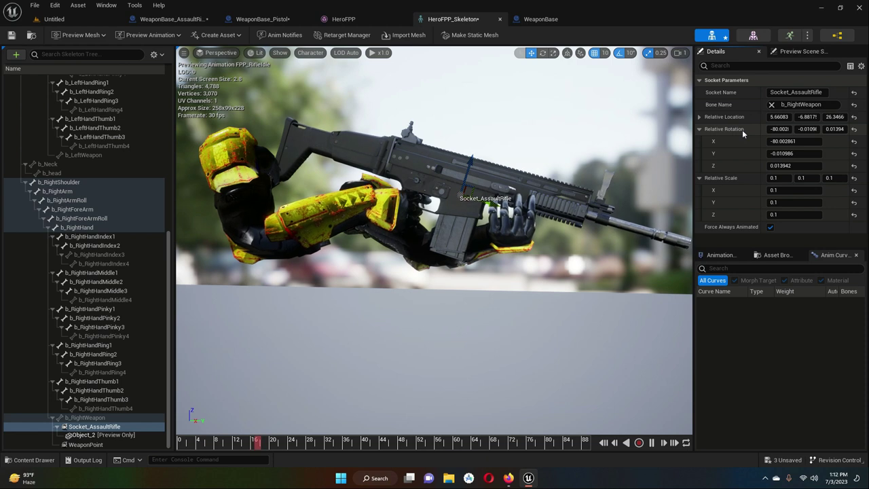
pyautogui.click(699, 116)
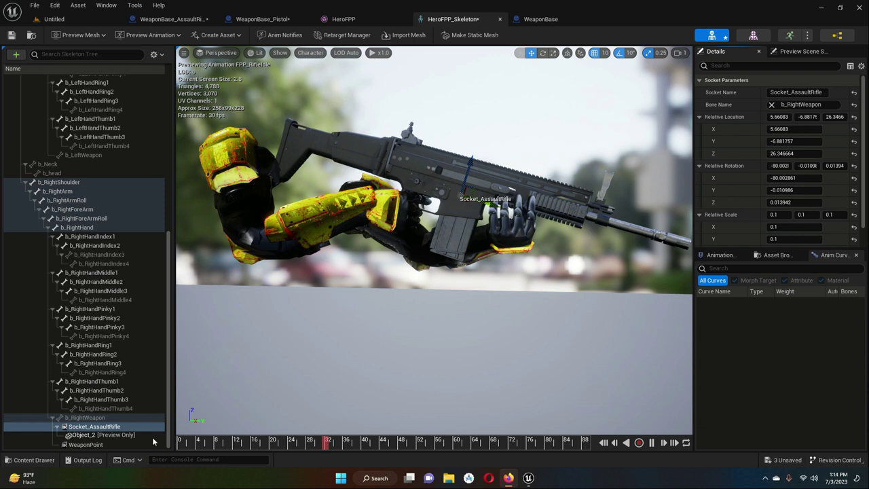
pyautogui.rightClick(94, 427)
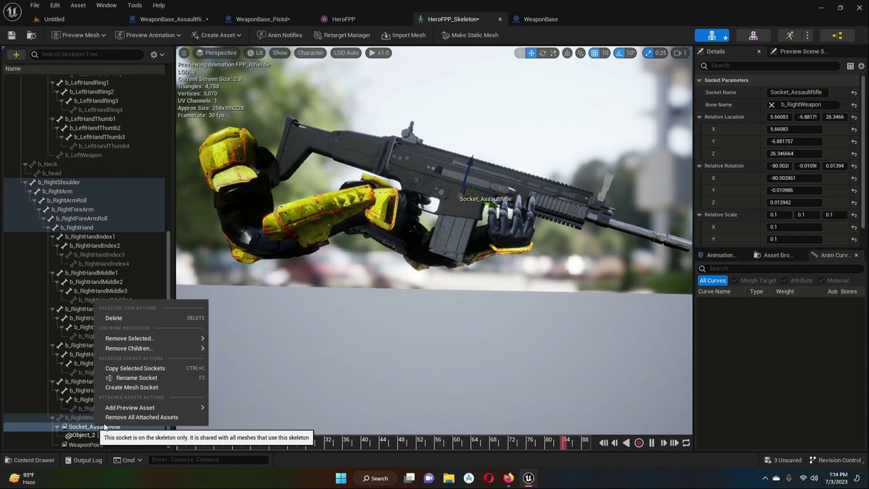
pyautogui.click(146, 417)
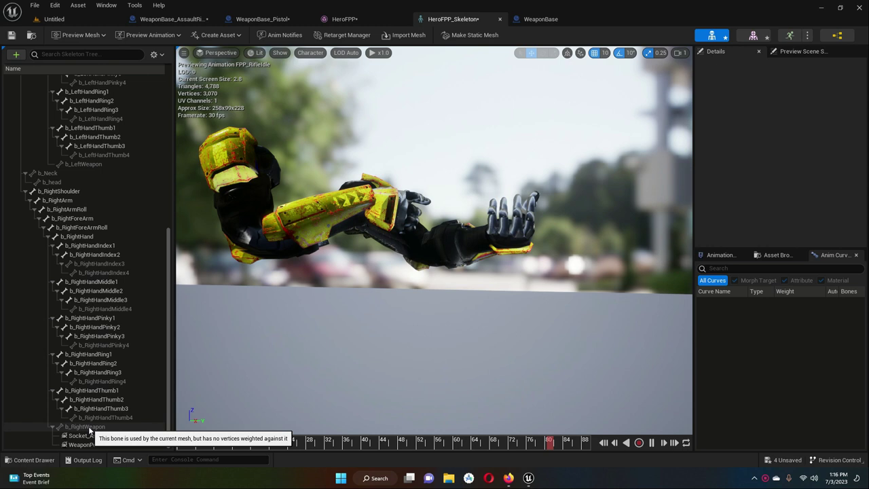
# Step: Add a new socket to the b_RightWeapon bone and select it to show its socket parameters
pyautogui.click(89, 427)
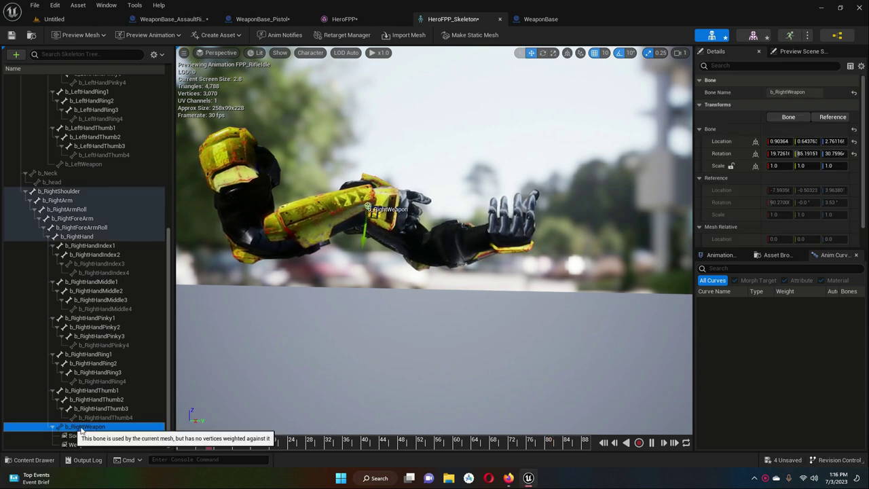
pyautogui.rightClick(84, 430)
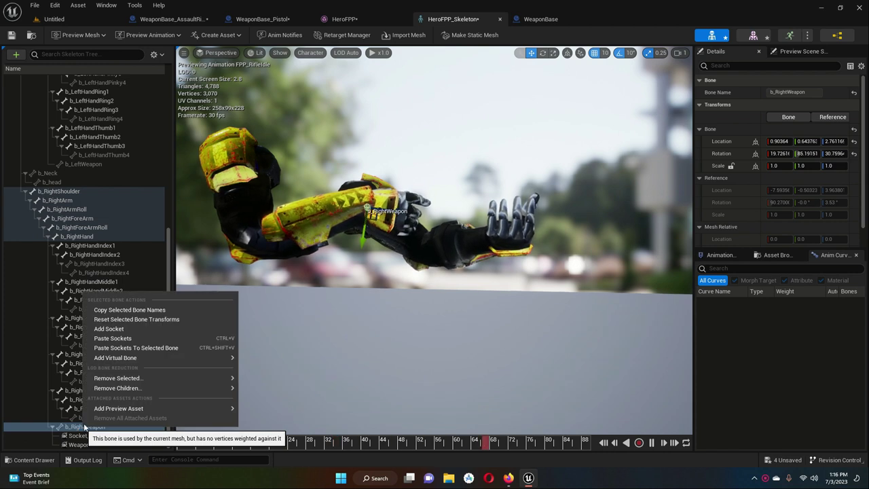
pyautogui.click(112, 328)
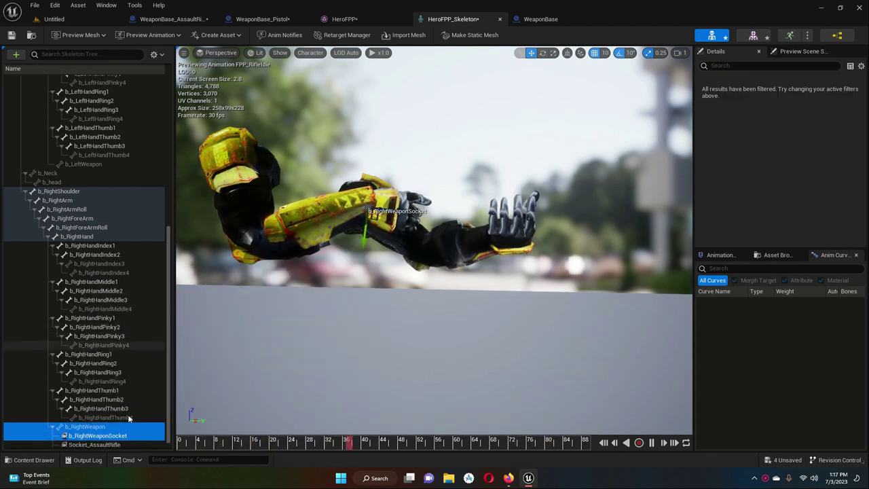
pyautogui.click(103, 437)
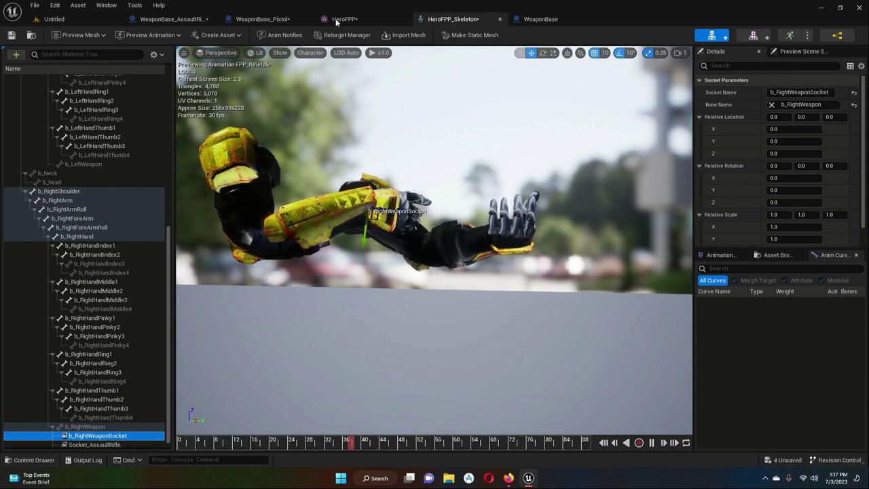
# Step: Copy the default value Socket_Pistol from the SocketName variable in the WeaponBase_Pistol blueprint
pyautogui.click(263, 19)
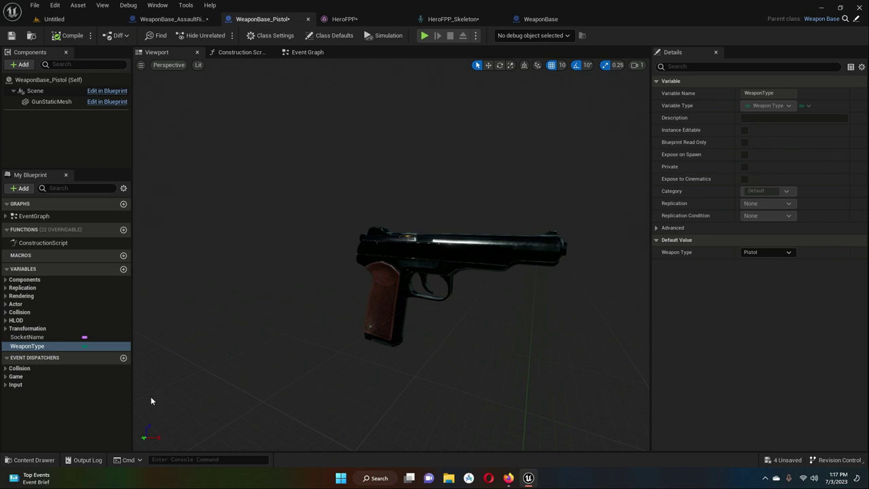
pyautogui.click(31, 337)
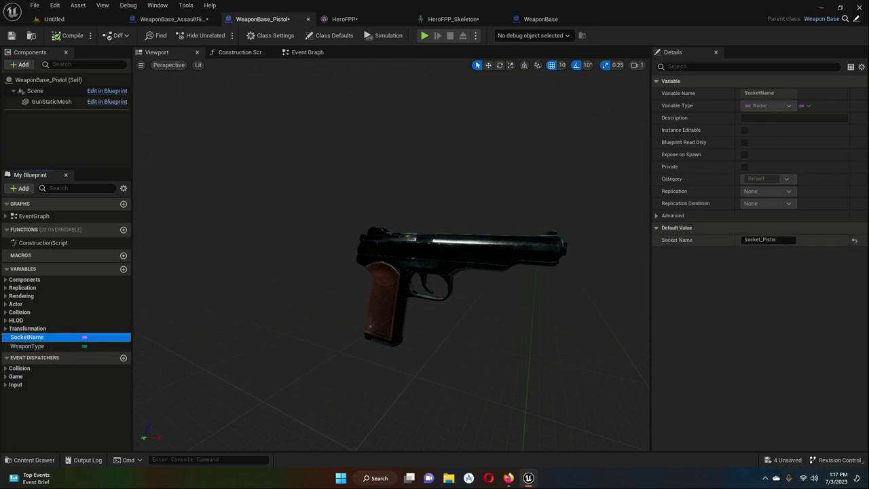
pyautogui.click(782, 239)
pyautogui.rightClick(762, 243)
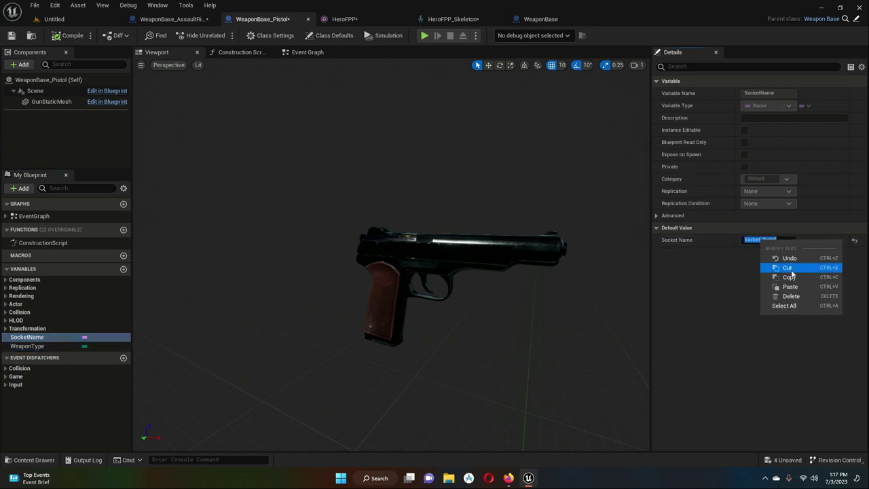
pyautogui.click(789, 277)
pyautogui.click(550, 20)
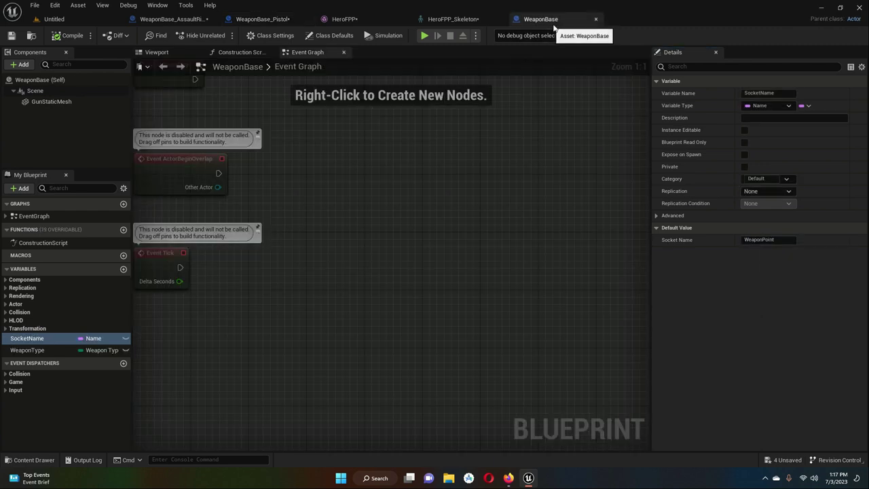
# Step: Rename the new b_RightWeapon socket in HeroFPP_Skeleton as Socket_Pistol
pyautogui.click(453, 19)
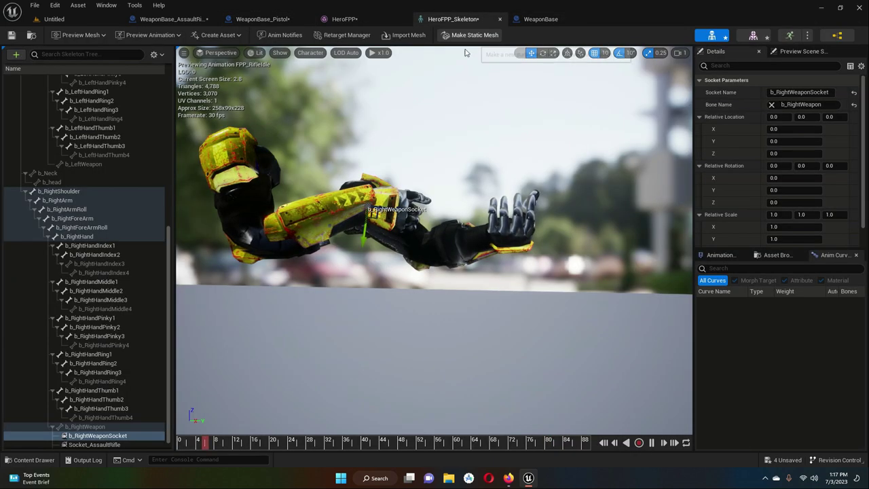
pyautogui.click(94, 435)
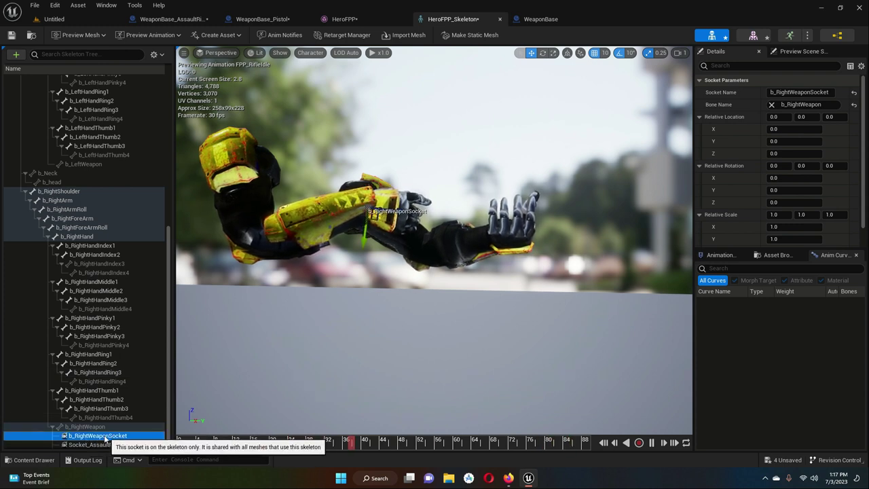
pyautogui.click(829, 95)
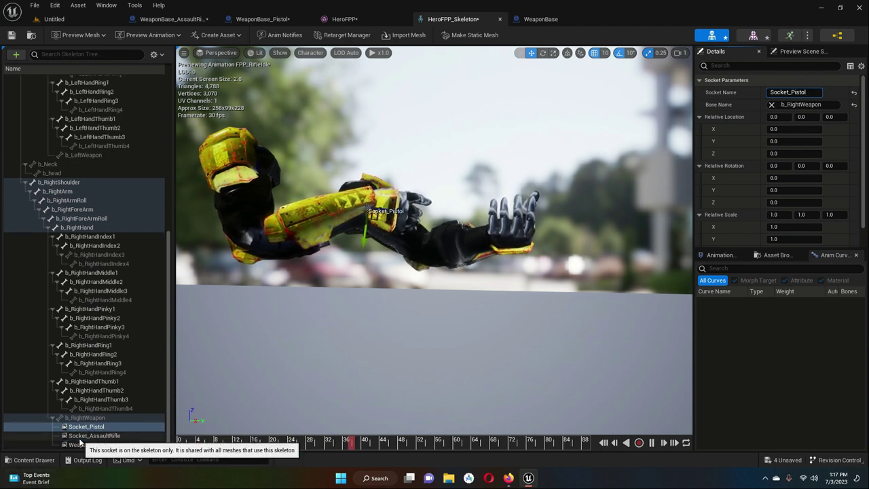
# Step: Attach the aps_0 static mesh to Socket_Pistol as its preview asset
pyautogui.click(87, 428)
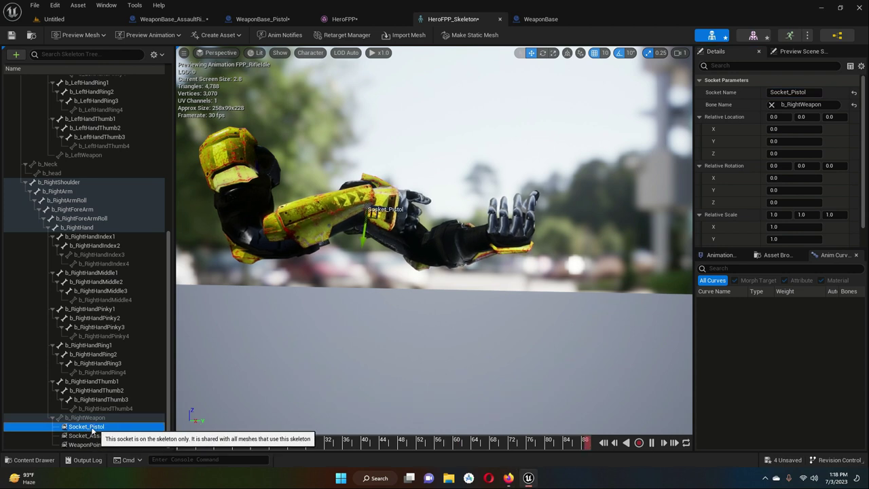
pyautogui.rightClick(92, 430)
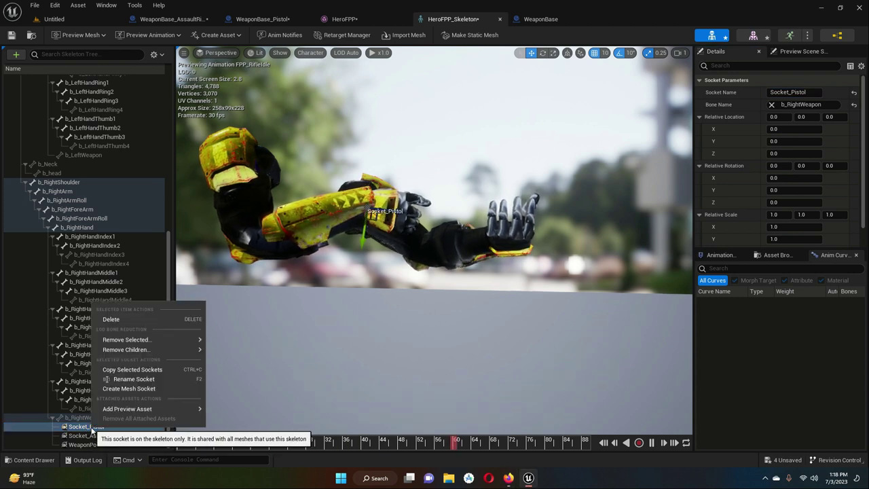
pyautogui.moveTo(145, 408)
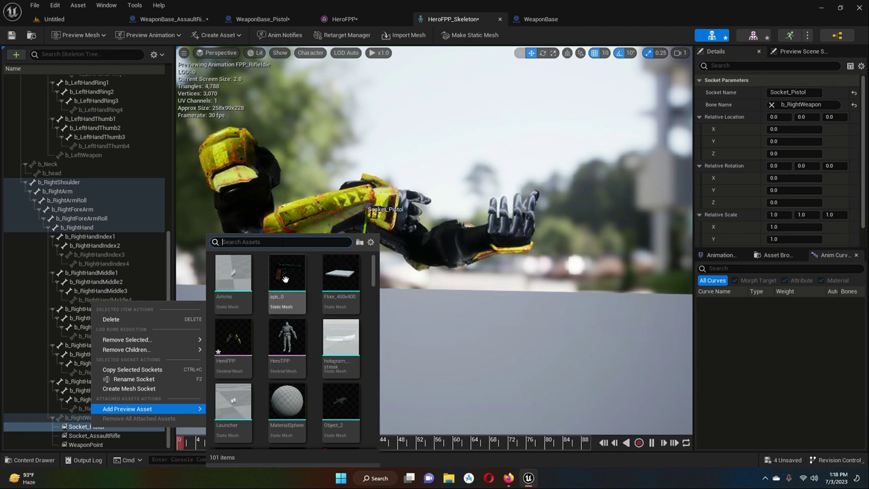
pyautogui.moveTo(288, 274)
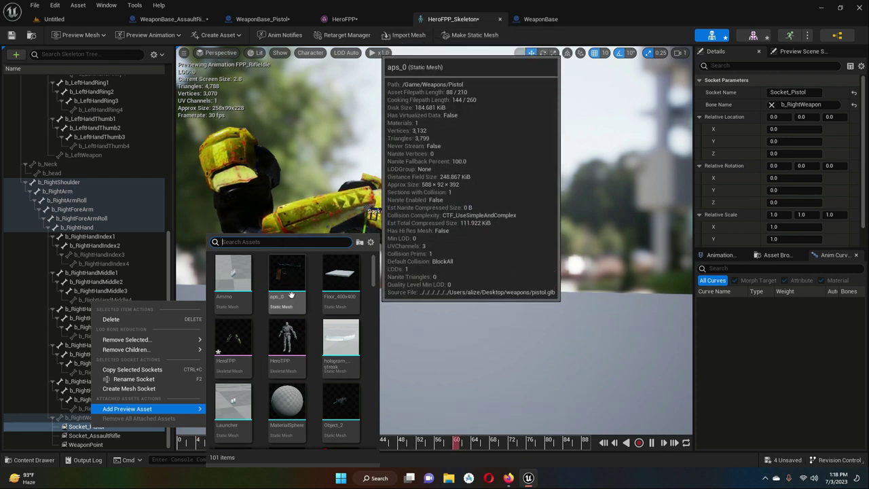
pyautogui.click(292, 273)
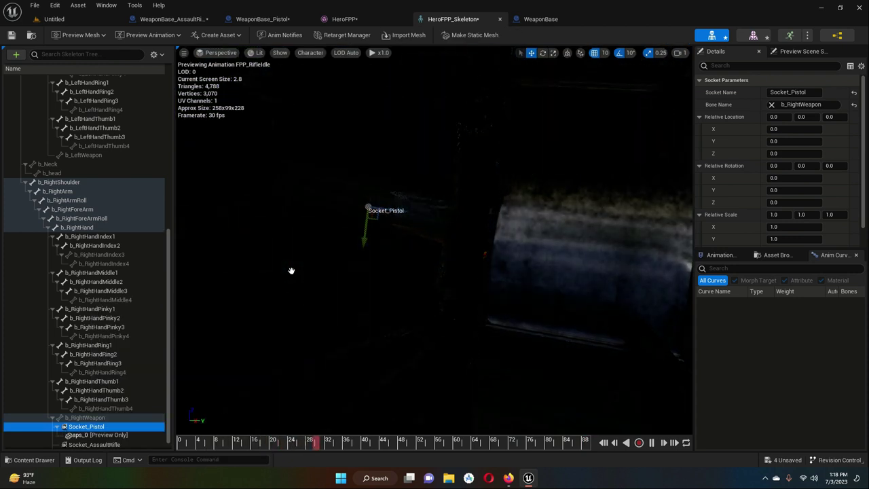
pyautogui.scroll(-10, 363, 254)
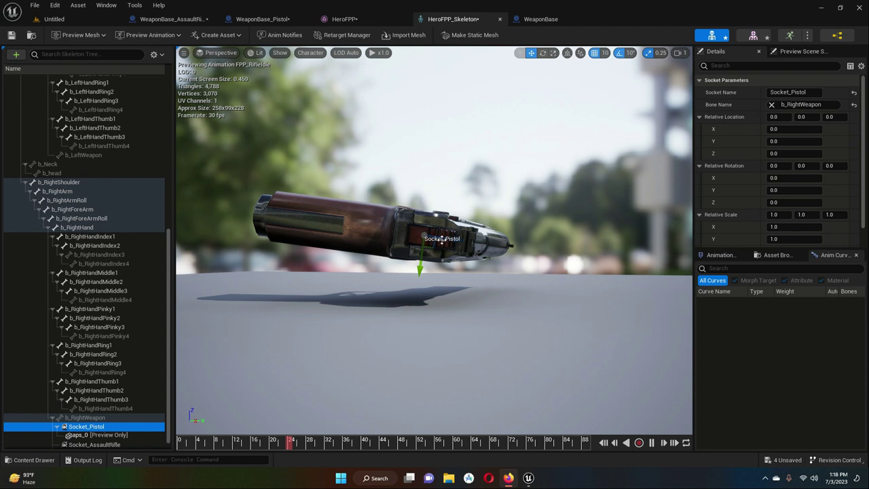
# Step: Set the relative scale of Socket_Pistol to 0.1 on X, Y and Z
pyautogui.click(95, 426)
pyautogui.press('Return')
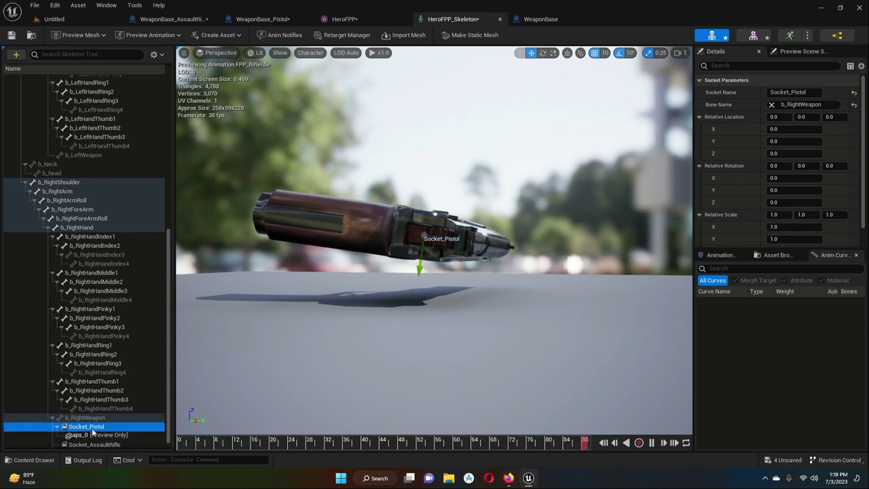
pyautogui.click(553, 53)
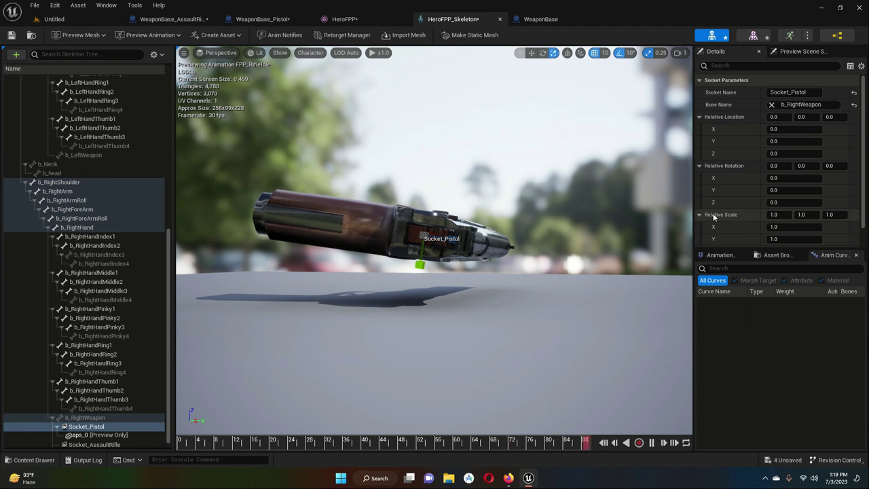
pyautogui.scroll(-1, 741, 224)
pyautogui.click(786, 204)
pyautogui.write('0.1')
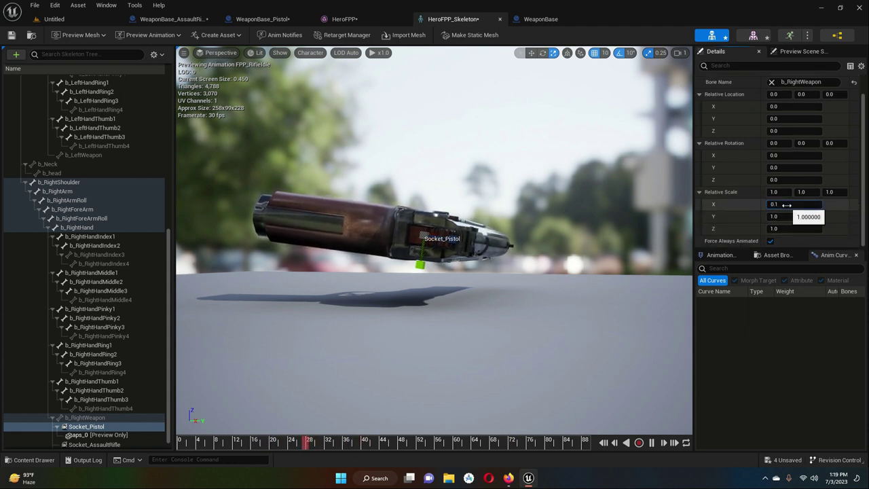
pyautogui.press('Tab')
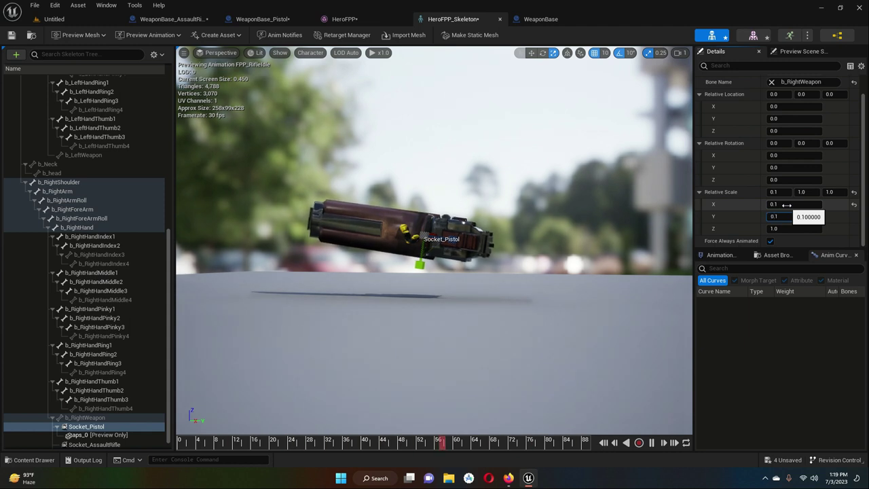
pyautogui.press('Tab')
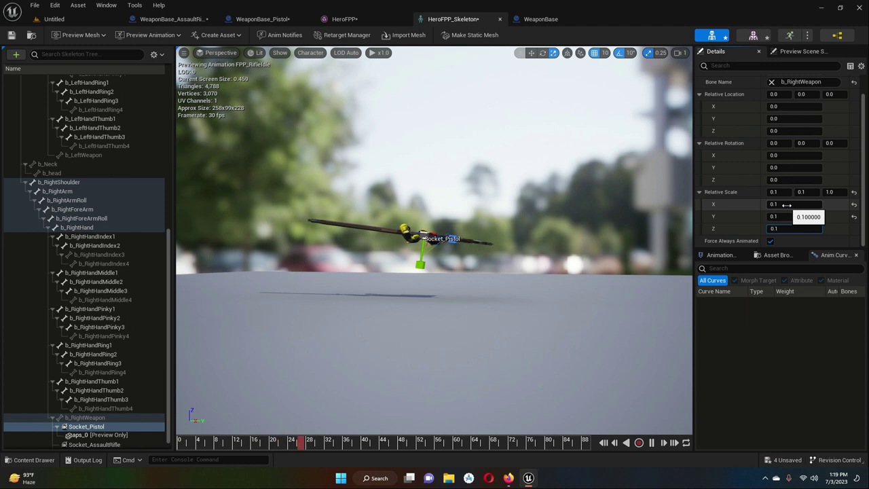
pyautogui.write('0.1')
pyautogui.press('Return')
pyautogui.scroll(5, 454, 244)
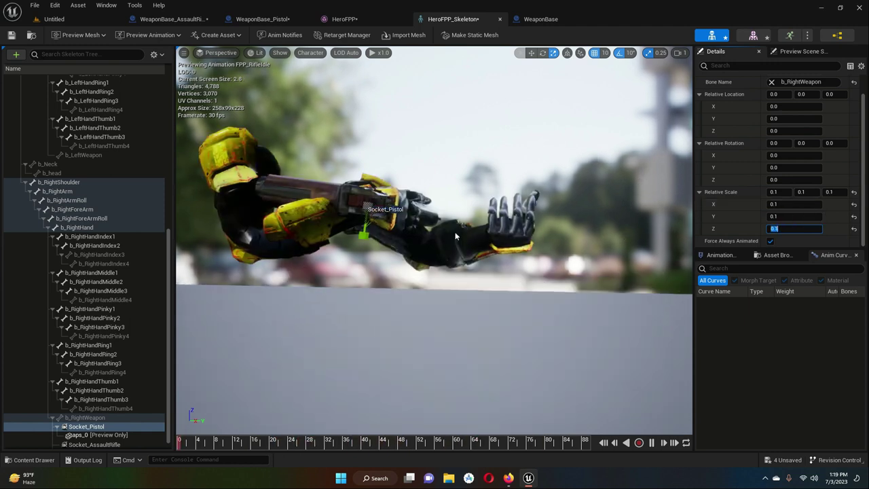
# Step: Rotate Socket_Pistol so the pistol points forward and level, at about X -106.74, Y 58.52, Z -19.43
pyautogui.scroll(5, 383, 245)
pyautogui.scroll(-5, 383, 246)
pyautogui.moveTo(382, 267); pyautogui.dragTo(401, 266, button='right')
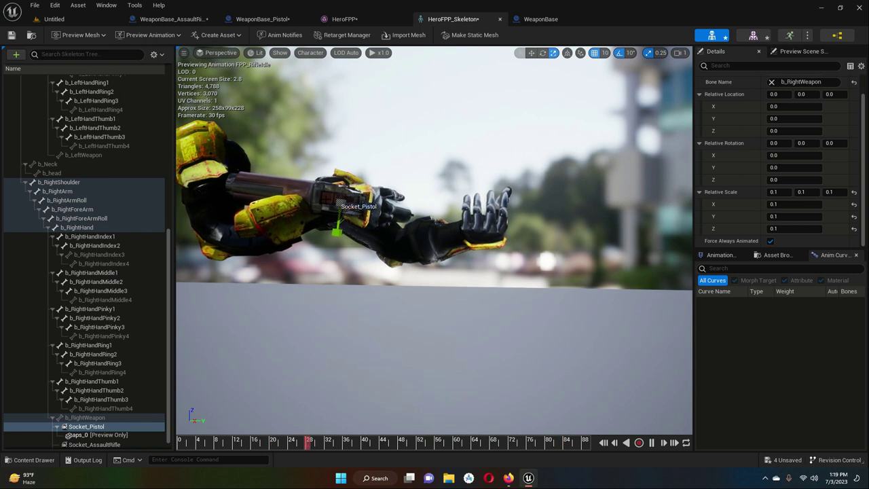
pyautogui.click(543, 52)
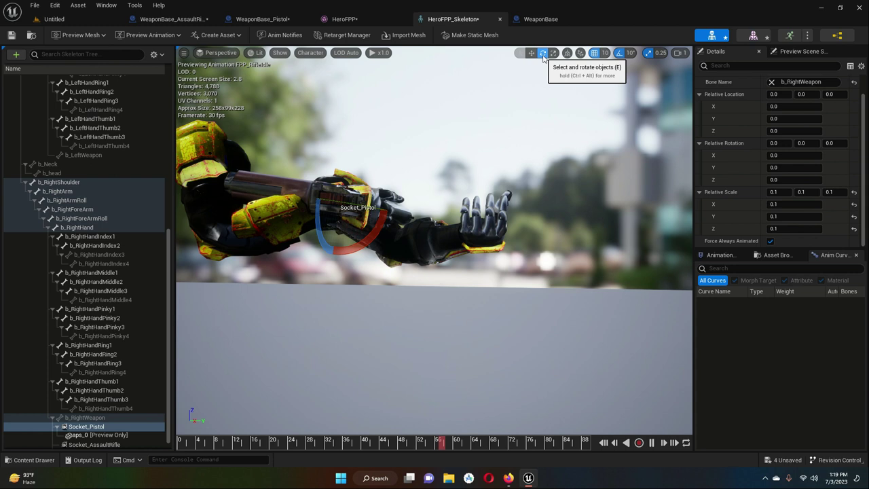
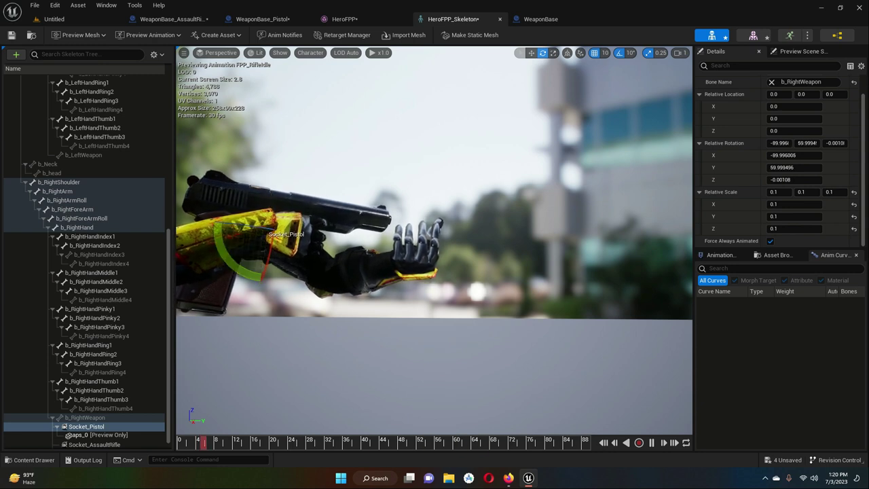
pyautogui.moveTo(221, 250); pyautogui.dragTo(220, 246)
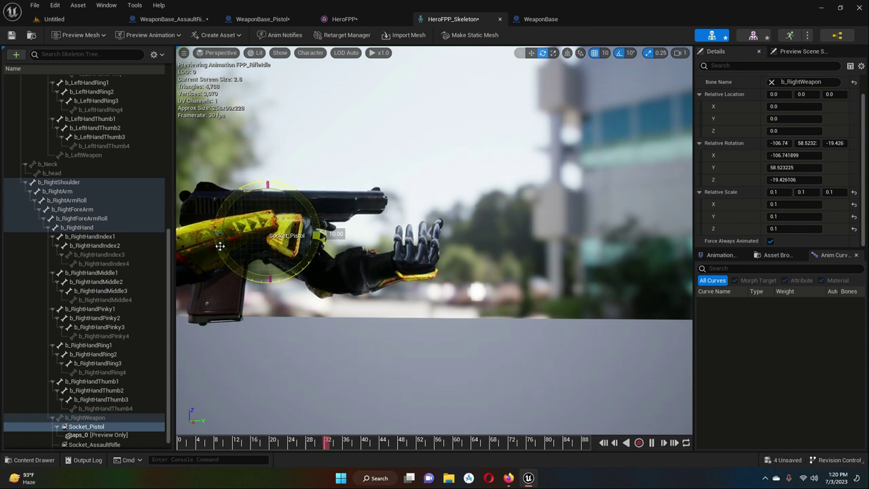
pyautogui.moveTo(219, 246); pyautogui.dragTo(262, 223)
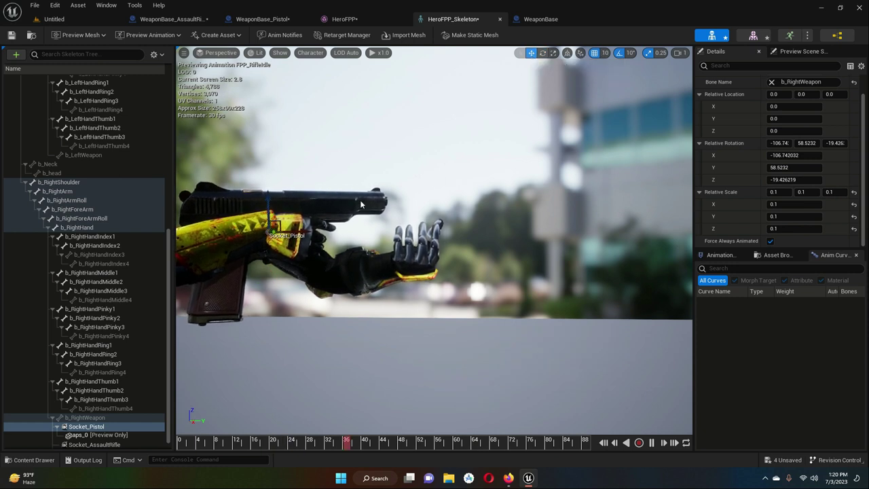
# Step: Move Socket_Pistol forward so the pistol grip meets the right hand, at relative location about 9.05, -6.52, 12.11
pyautogui.moveTo(306, 232); pyautogui.dragTo(374, 234)
pyautogui.moveTo(344, 197); pyautogui.dragTo(344, 197)
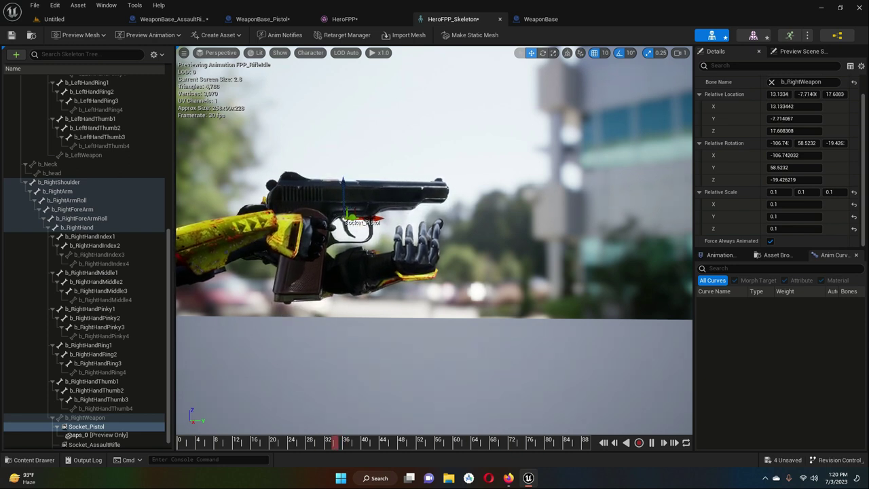
pyautogui.moveTo(388, 218); pyautogui.dragTo(374, 218)
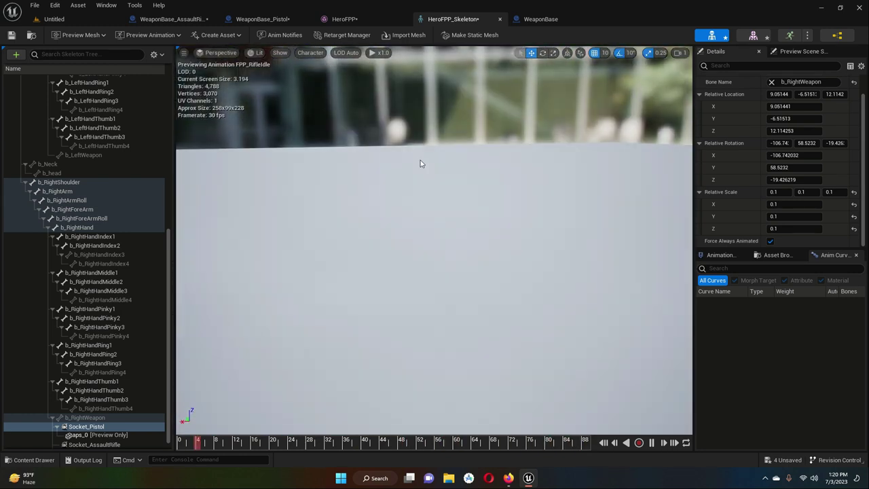
# Step: Shift Socket_Pistol sideways to line the pistol up with the right palm, at relative location about 7.23, -6.41, 12.51
pyautogui.scroll(3, 433, 190)
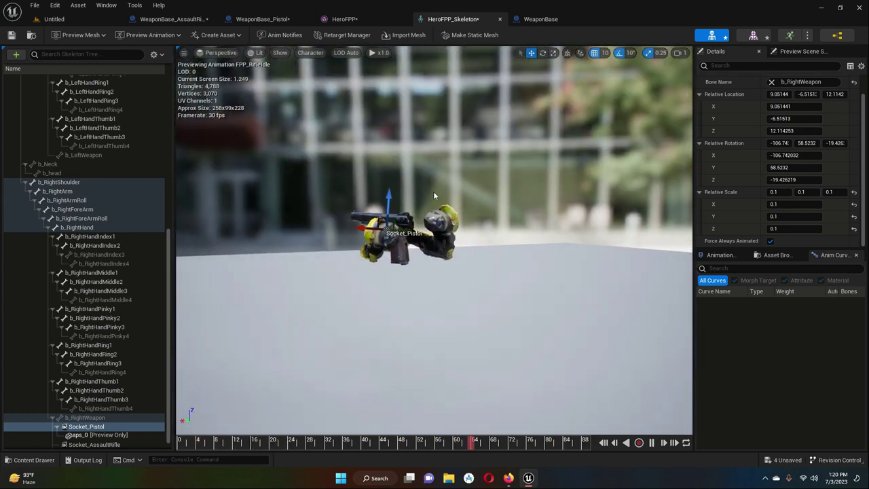
pyautogui.moveTo(378, 278); pyautogui.dragTo(366, 234, button='right')
pyautogui.scroll(-3, 381, 251)
pyautogui.scroll(5, 345, 286)
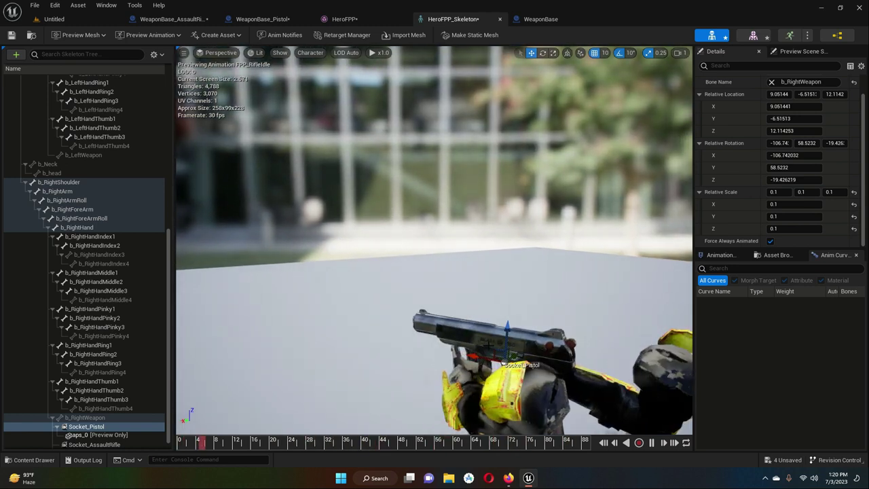
pyautogui.moveTo(344, 287); pyautogui.dragTo(385, 254, button='right')
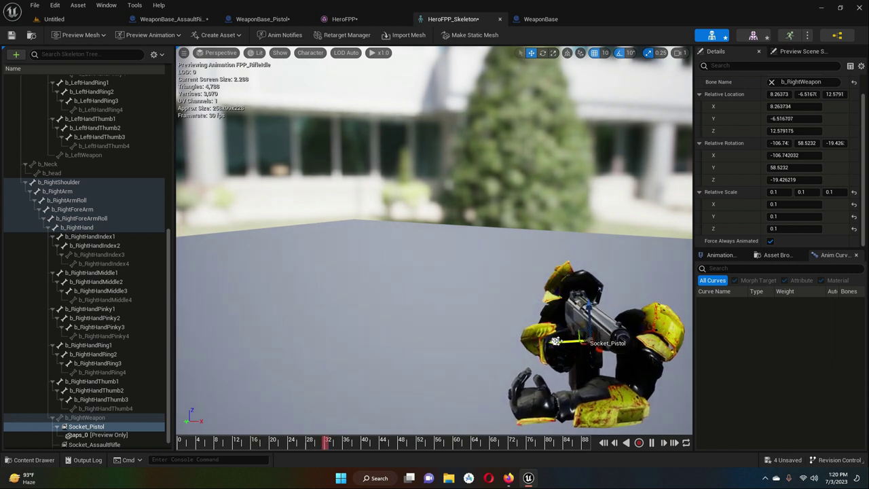
pyautogui.moveTo(492, 335); pyautogui.dragTo(408, 270, button='right')
pyautogui.moveTo(381, 241); pyautogui.dragTo(382, 305, button='right')
pyautogui.scroll(4, 381, 241)
pyautogui.scroll(-3, 251, 173)
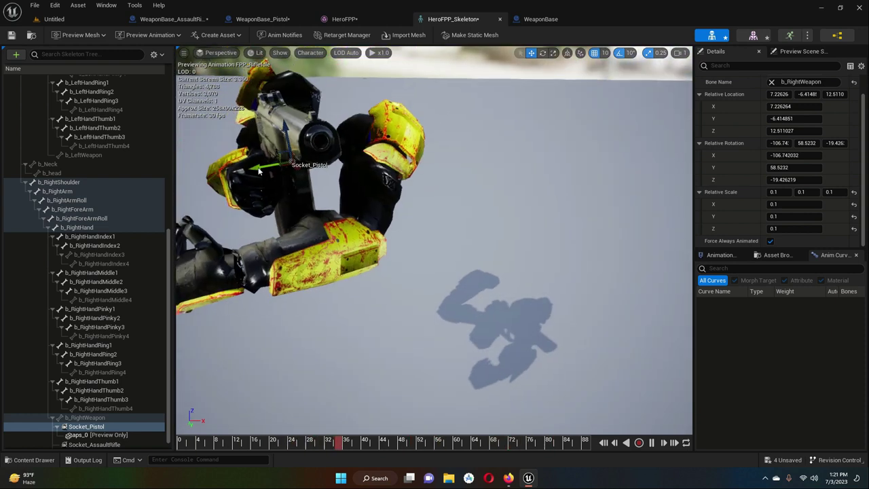
# Step: Reposition Socket_Pistol further forward in the right hand, at relative location about 6.96, -7.18, 17.67
pyautogui.moveTo(250, 159); pyautogui.dragTo(292, 129, button='right')
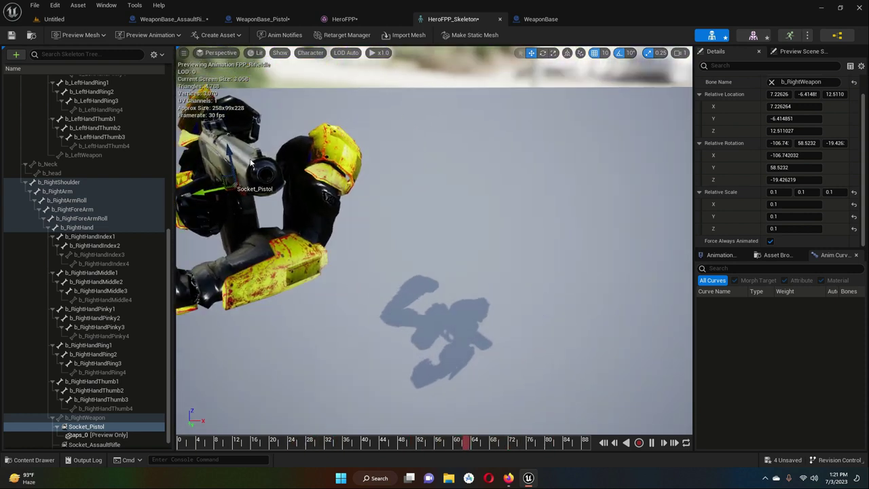
pyautogui.moveTo(383, 202); pyautogui.dragTo(285, 202, button='middle')
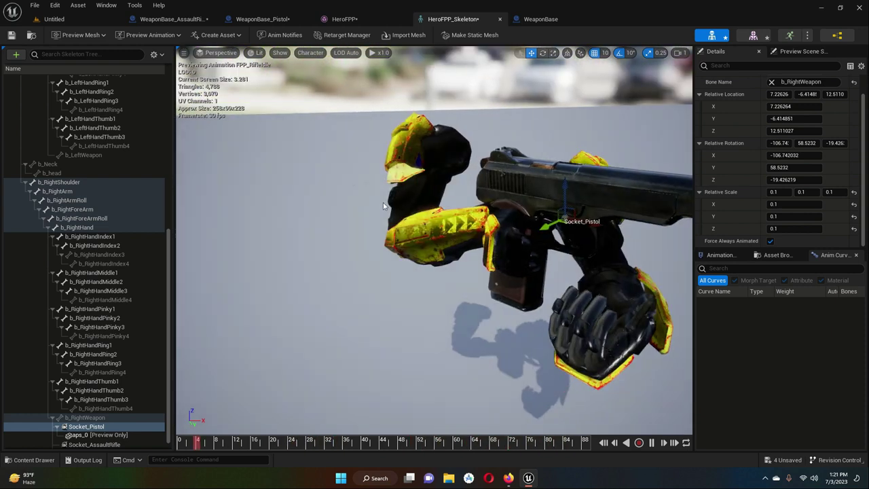
pyautogui.moveTo(454, 207)
pyautogui.mouseDown(button='right')
pyautogui.moveTo(523, 207)
pyautogui.moveTo(454, 204)
pyautogui.mouseUp(button='right')
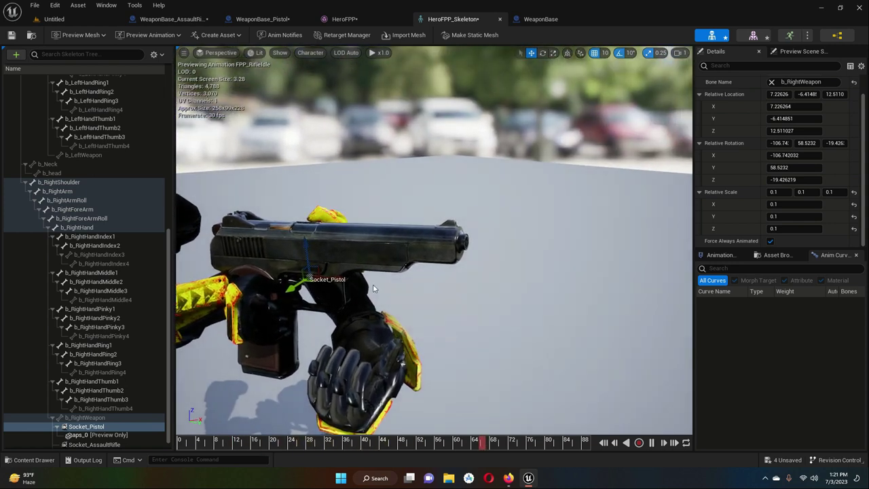
pyautogui.moveTo(420, 299); pyautogui.dragTo(394, 301, button='right')
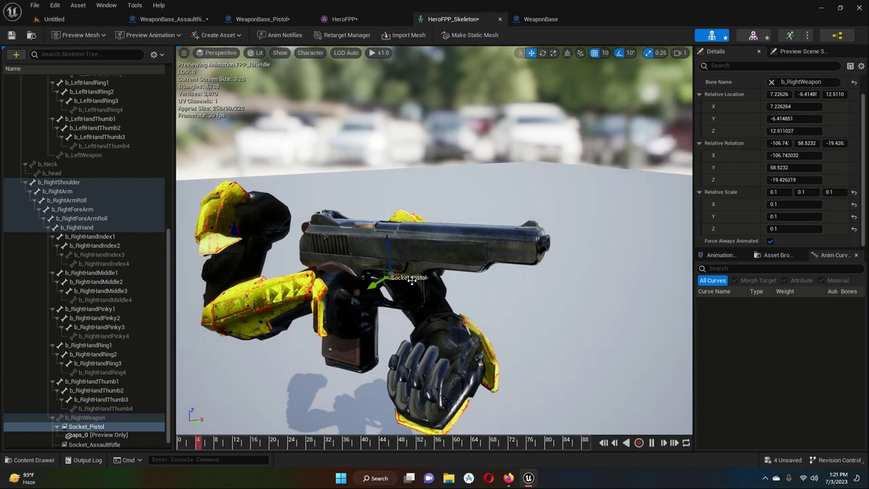
pyautogui.moveTo(417, 278)
pyautogui.mouseDown()
pyautogui.moveTo(460, 279)
pyautogui.moveTo(417, 277)
pyautogui.mouseUp()
pyautogui.moveTo(531, 274); pyautogui.dragTo(427, 246)
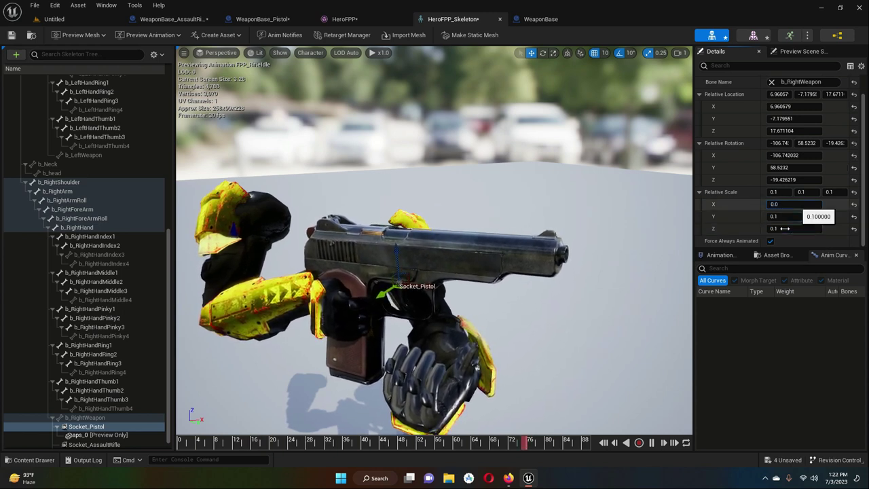
# Step: Set Socket_Pistol's relative scale to 0.06 on all axes and move the pistol back into the right hand, at about 3.27, -3.27, 11.27
pyautogui.press('Tab')
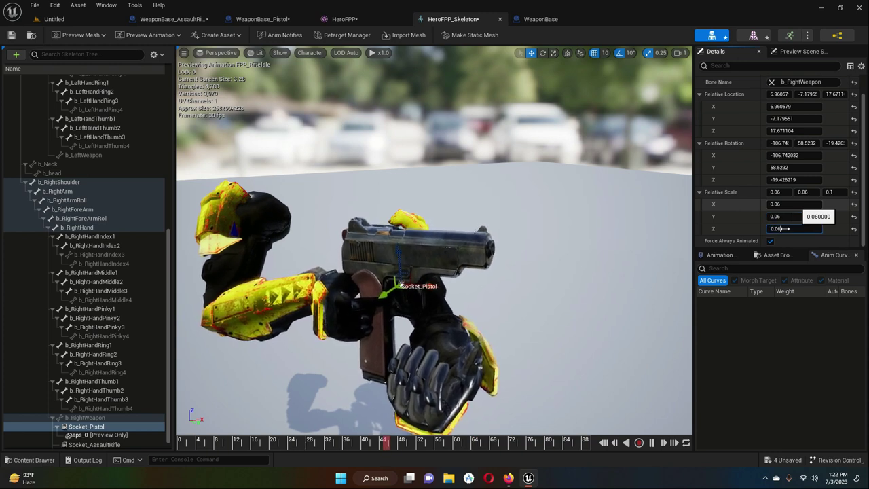
pyautogui.click(784, 228)
pyautogui.write('0.06')
pyautogui.press('Return')
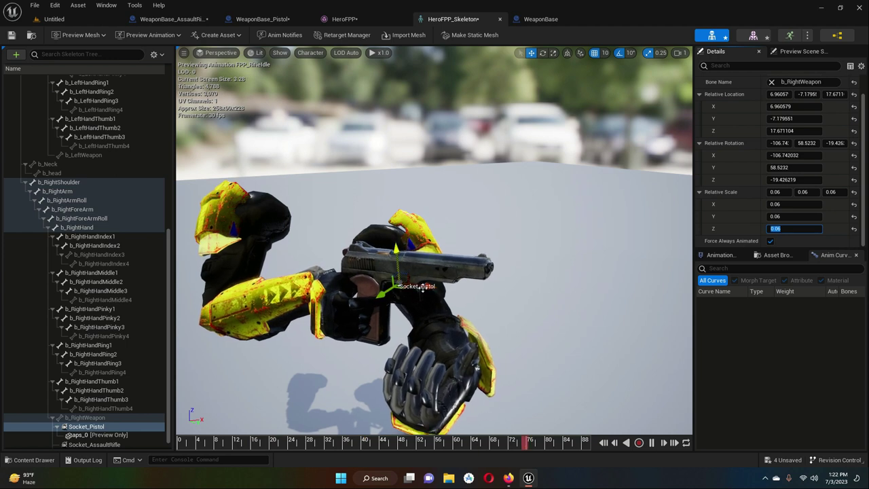
pyautogui.moveTo(428, 285); pyautogui.dragTo(429, 286)
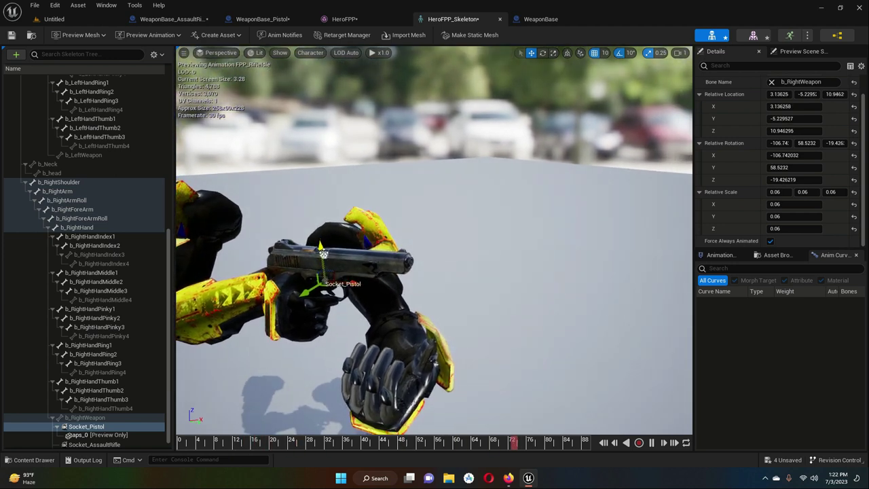
pyautogui.moveTo(323, 254); pyautogui.dragTo(324, 253)
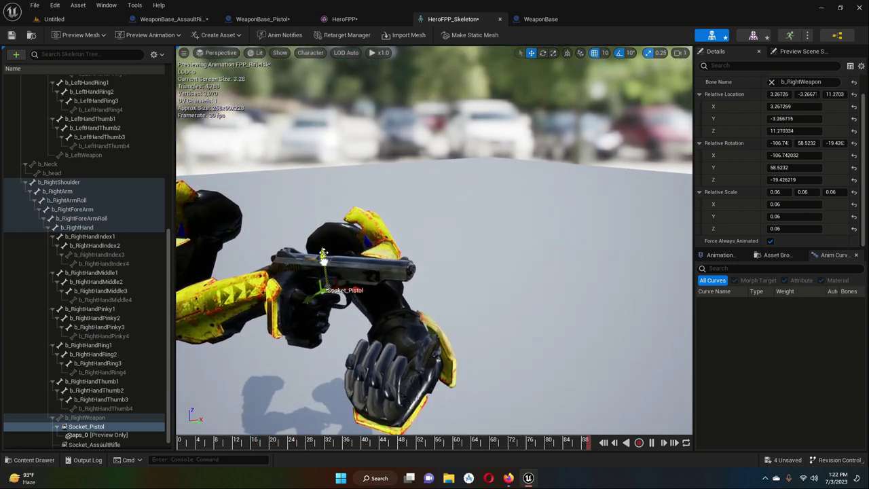
# Step: Tilt the pistol's barrel down, rotating Socket_Pistol to about -73.26, 58.53, 19.42, and nudge it forward to about 4.33, -3.01, 12.31
pyautogui.click(542, 53)
pyautogui.moveTo(331, 245); pyautogui.dragTo(357, 261)
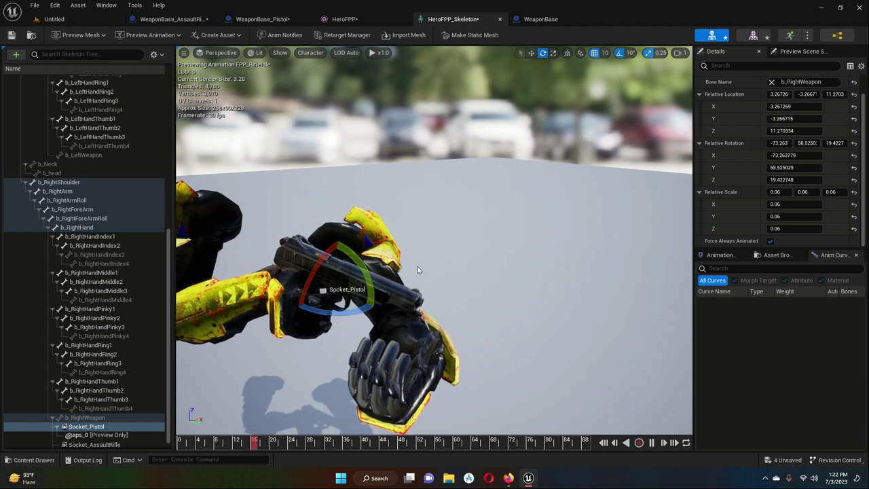
pyautogui.click(531, 53)
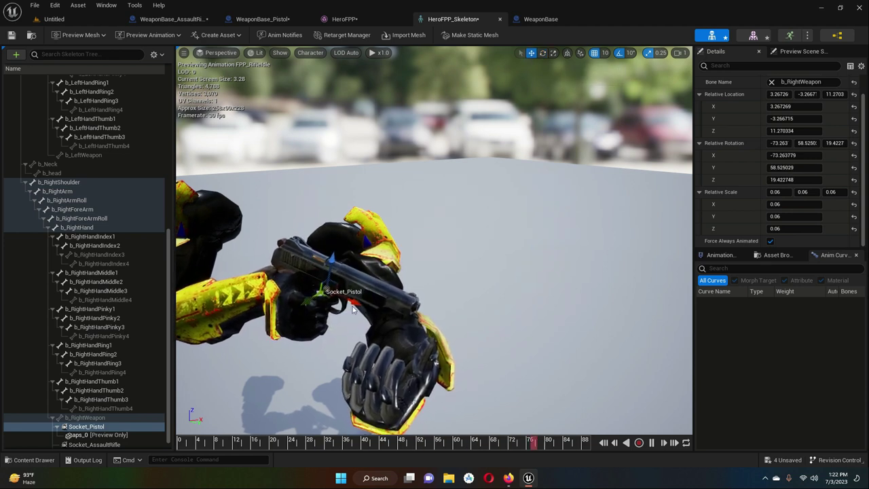
pyautogui.moveTo(353, 302); pyautogui.dragTo(360, 307)
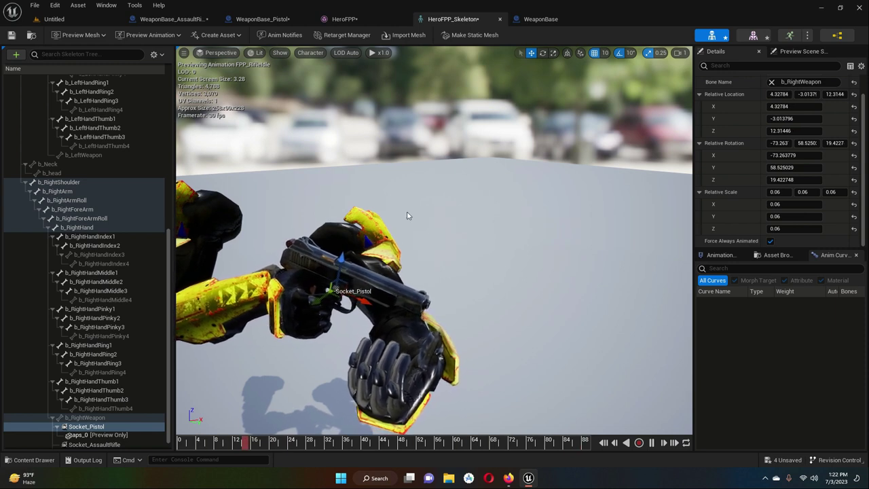
# Step: Examine the fit of the tilted pistol in the right hand from a distance and from several angles
pyautogui.scroll(-5, 372, 271)
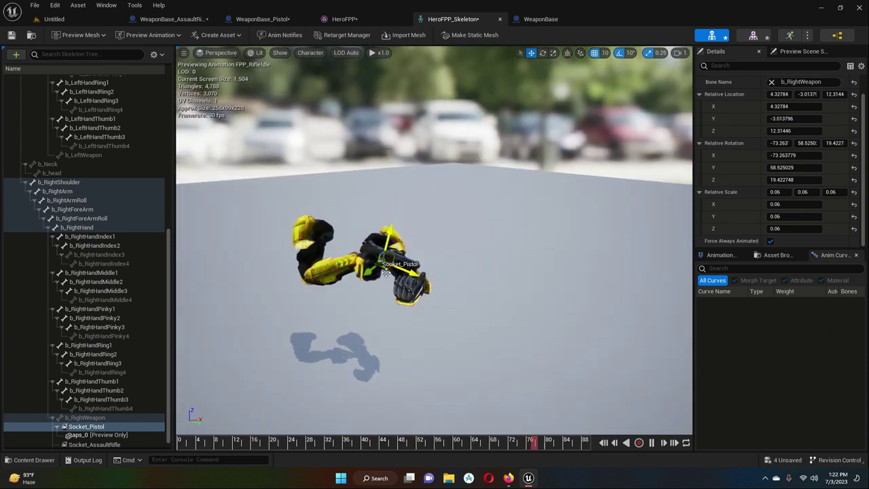
pyautogui.moveTo(381, 308); pyautogui.dragTo(338, 308, button='right')
pyautogui.scroll(5, 366, 316)
pyautogui.scroll(-5, 338, 307)
pyautogui.moveTo(338, 307); pyautogui.dragTo(488, 343, button='middle')
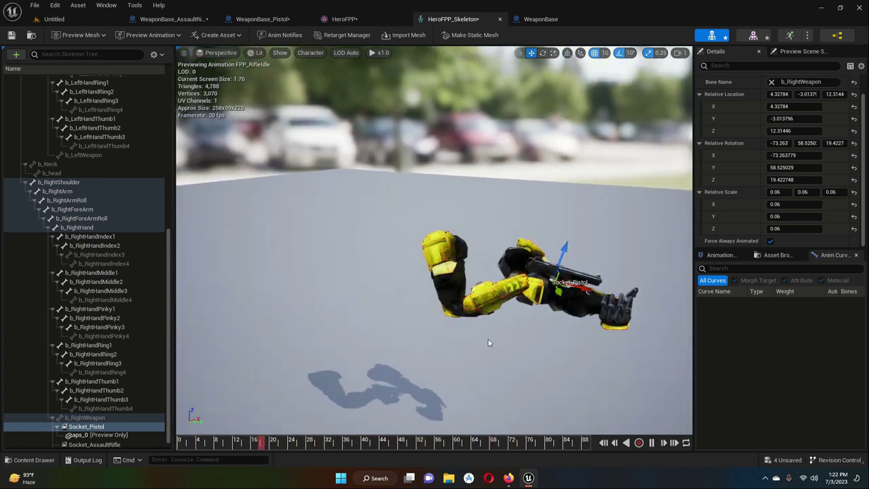
pyautogui.moveTo(513, 338); pyautogui.dragTo(514, 311, button='right')
pyautogui.moveTo(514, 338); pyautogui.dragTo(386, 345, button='middle')
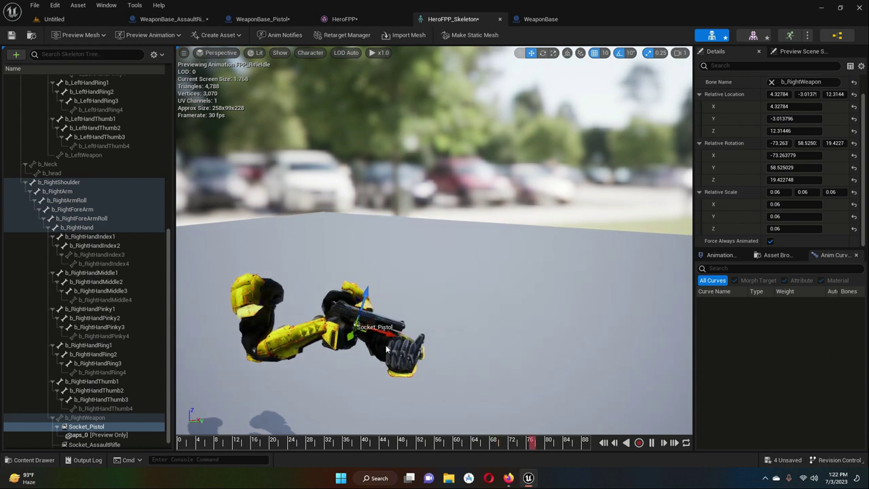
pyautogui.moveTo(380, 361); pyautogui.dragTo(342, 346, button='right')
pyautogui.scroll(5, 343, 347)
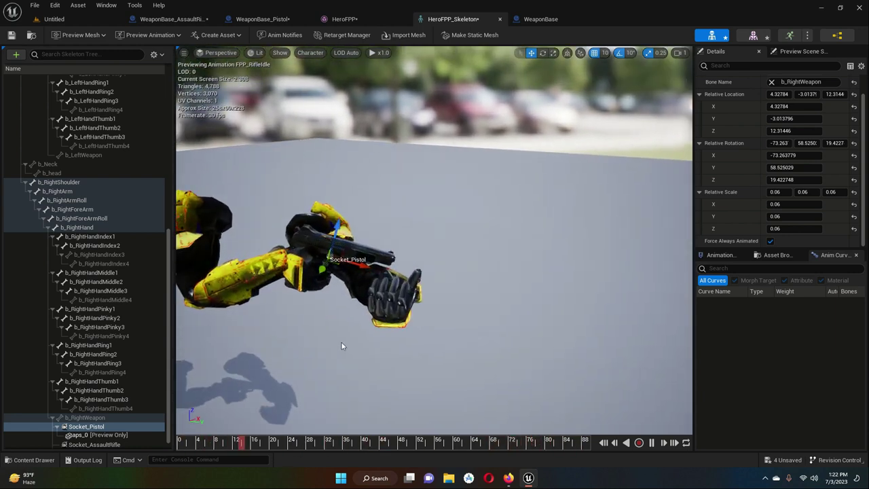
pyautogui.scroll(-4, 270, 322)
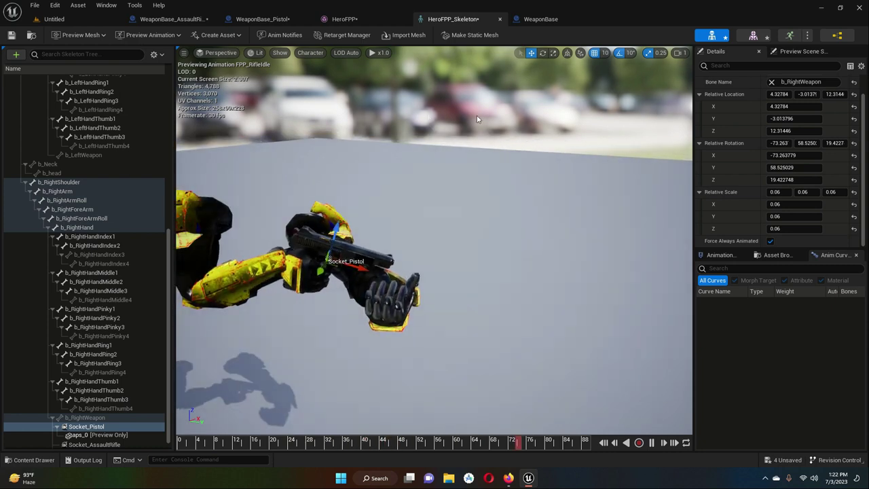
# Step: Deselect the socket and inspect the pistol's grip and alignment close up, from behind and from the opposite side of the arms
pyautogui.click(509, 125)
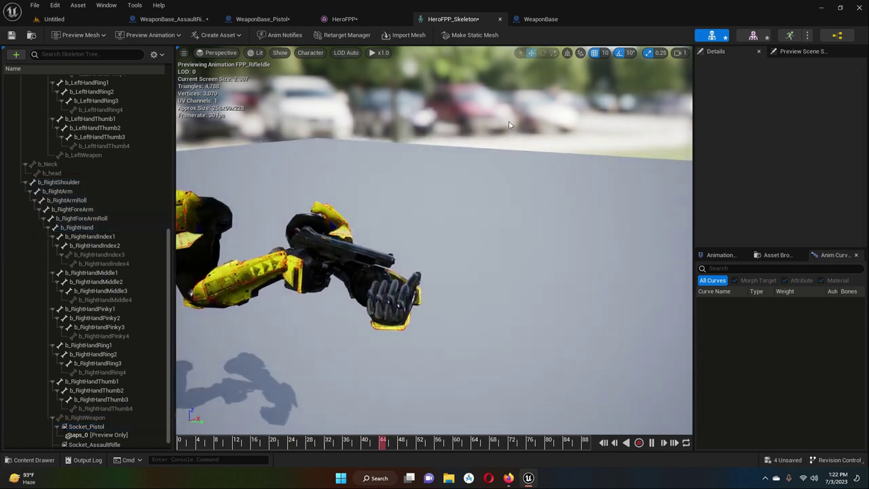
pyautogui.moveTo(328, 287); pyautogui.dragTo(360, 298, button='right')
pyautogui.moveTo(359, 299); pyautogui.dragTo(438, 315, button='middle')
pyautogui.moveTo(402, 322); pyautogui.dragTo(398, 301, button='right')
pyautogui.scroll(4, 398, 305)
pyautogui.moveTo(327, 355); pyautogui.dragTo(342, 330, button='right')
pyautogui.moveTo(413, 271); pyautogui.dragTo(413, 272, button='right')
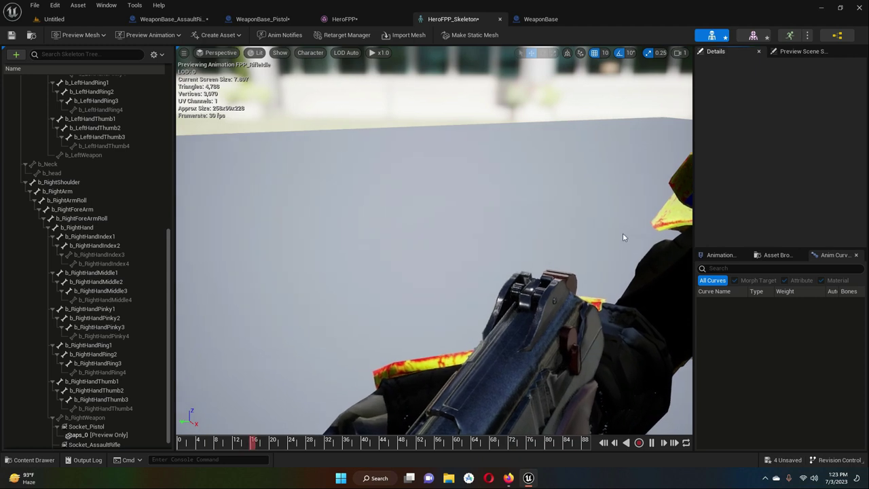
pyautogui.scroll(-6, 614, 237)
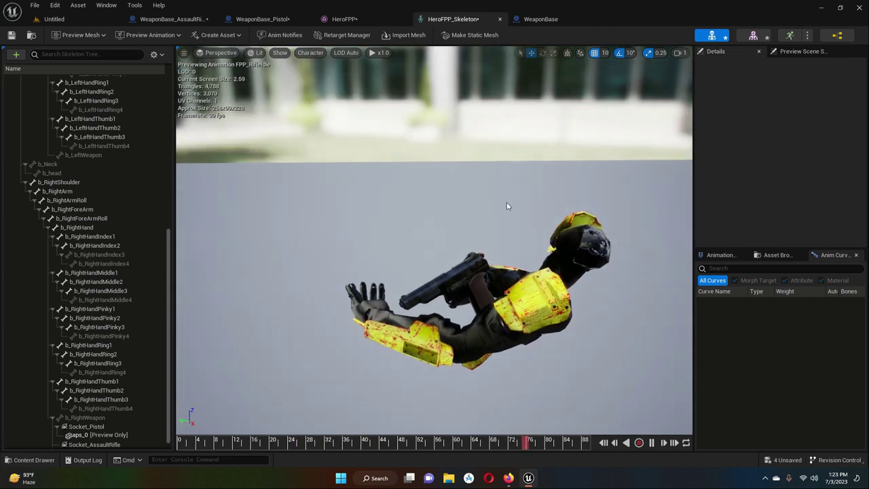
pyautogui.moveTo(507, 207); pyautogui.dragTo(518, 199, button='right')
pyautogui.moveTo(452, 318); pyautogui.dragTo(449, 340, button='right')
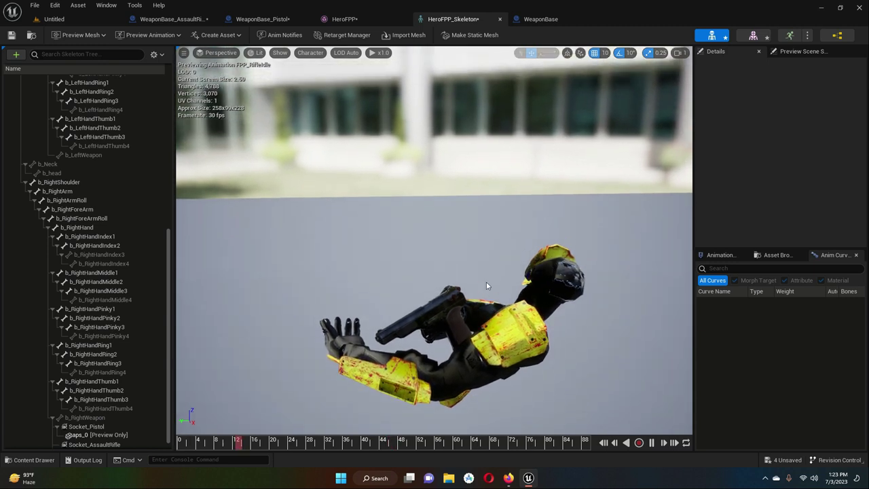
pyautogui.scroll(5, 485, 284)
pyautogui.moveTo(491, 224); pyautogui.dragTo(491, 179, button='right')
pyautogui.moveTo(491, 224); pyautogui.dragTo(491, 207, button='right')
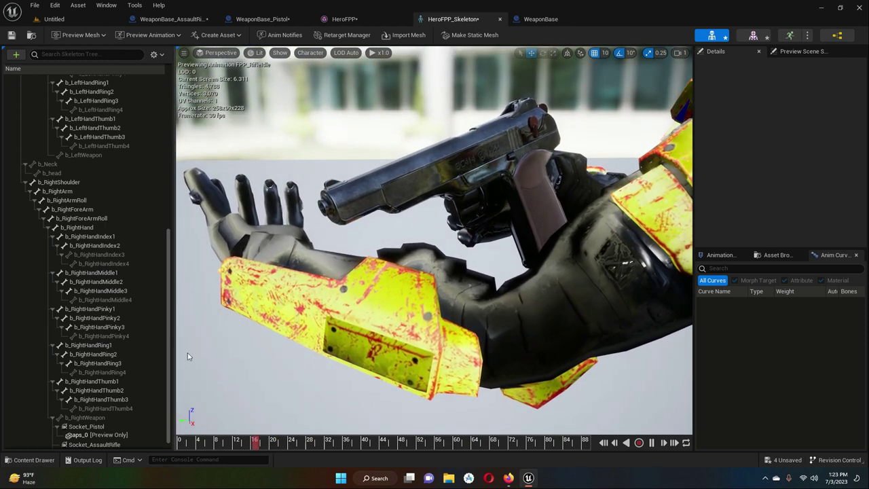
# Step: Level the pistol's barrel by rotating Socket_Pistol to about -90, 60, 0
pyautogui.click(96, 427)
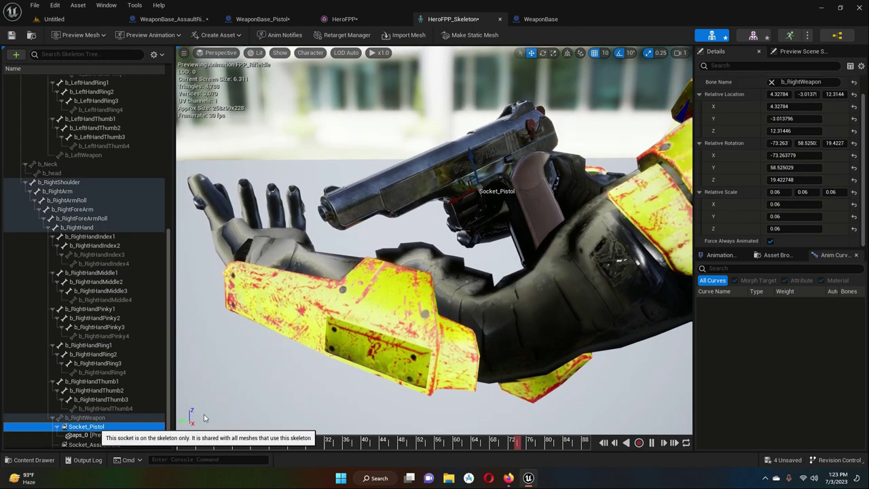
pyautogui.click(543, 53)
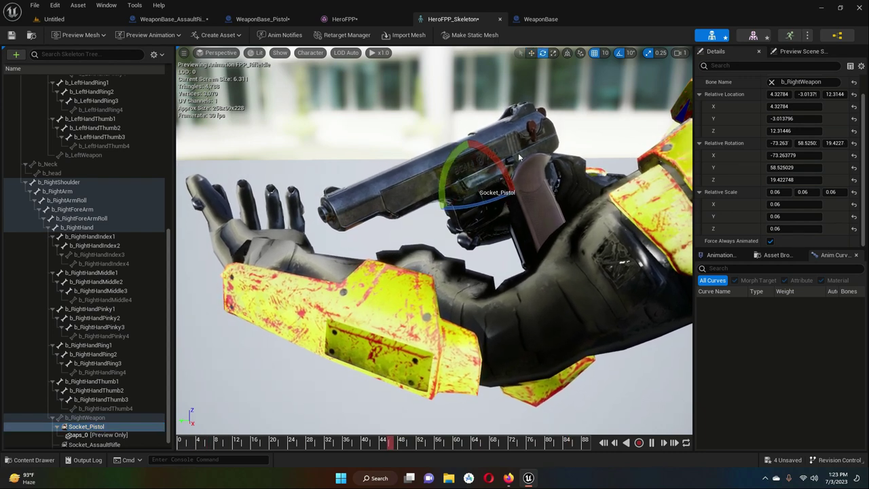
pyautogui.moveTo(494, 159); pyautogui.dragTo(494, 161)
pyautogui.click(443, 179)
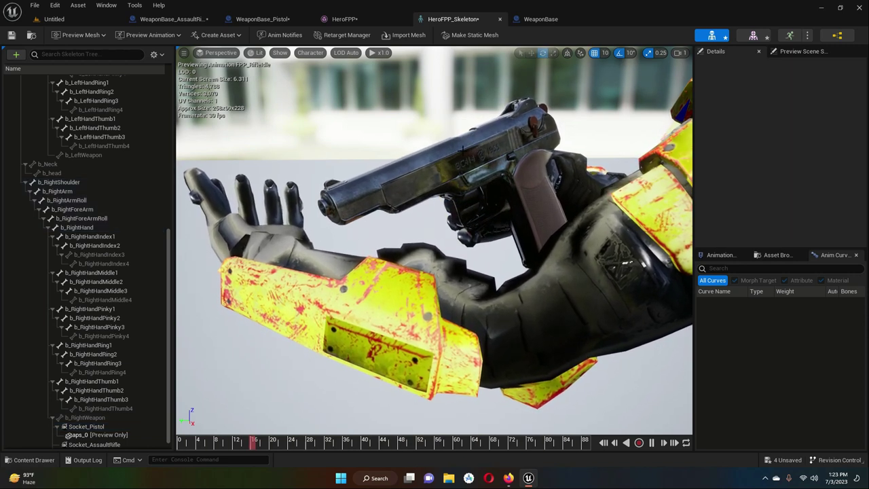
pyautogui.click(94, 426)
pyautogui.moveTo(442, 194)
pyautogui.mouseDown()
pyautogui.moveTo(452, 194)
pyautogui.moveTo(473, 156)
pyautogui.moveTo(440, 181)
pyautogui.moveTo(437, 200)
pyautogui.mouseUp()
# Step: Reposition Socket_Pistol so the pistol sits in the right hand, at relative location about 4.58, -5.25, 17.01
pyautogui.click(531, 53)
pyautogui.moveTo(361, 244); pyautogui.dragTo(461, 230, button='right')
pyautogui.scroll(3, 461, 230)
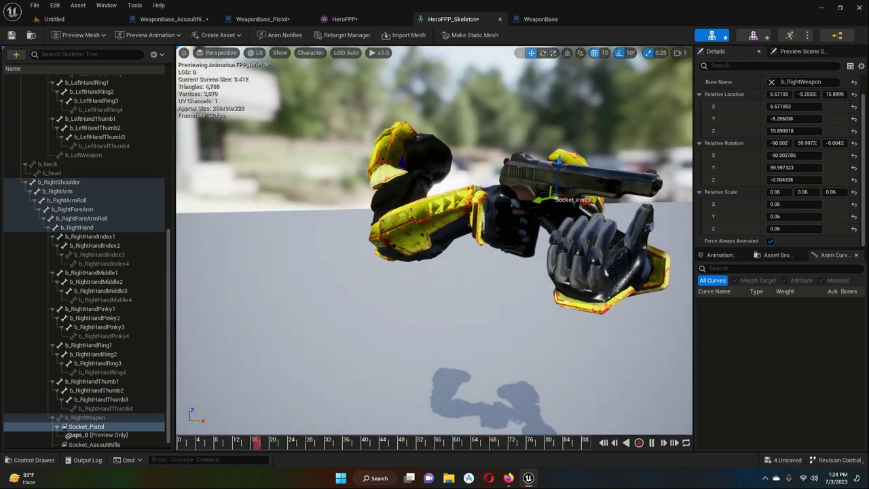
pyautogui.moveTo(540, 203); pyautogui.dragTo(522, 206)
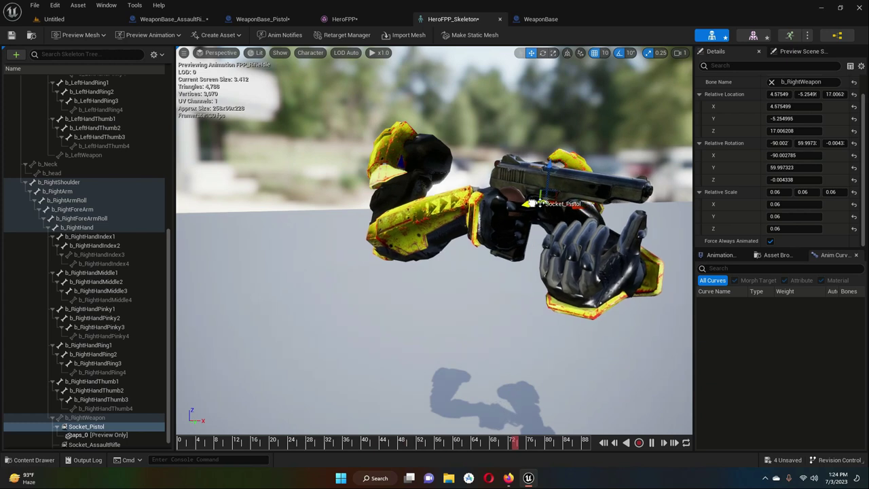
# Step: Nudge Socket_Pistol slightly back toward the right palm, at relative location about 4.22, -5.25, 16.45
pyautogui.moveTo(344, 225); pyautogui.dragTo(258, 224, button='right')
pyautogui.press('d')
pyautogui.moveTo(317, 217); pyautogui.dragTo(224, 218, button='right')
pyautogui.moveTo(439, 194); pyautogui.dragTo(340, 194, button='right')
pyautogui.press('d')
pyautogui.moveTo(235, 204); pyautogui.dragTo(163, 203, button='right')
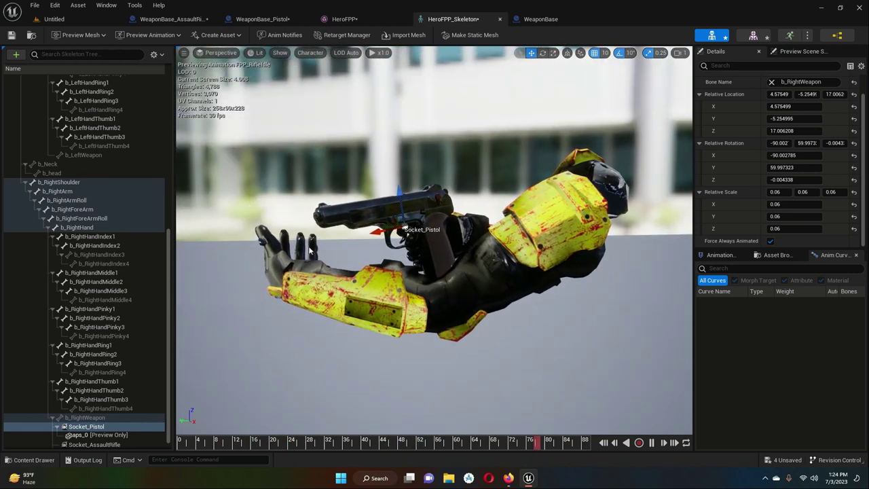
pyautogui.moveTo(382, 228); pyautogui.dragTo(388, 228)
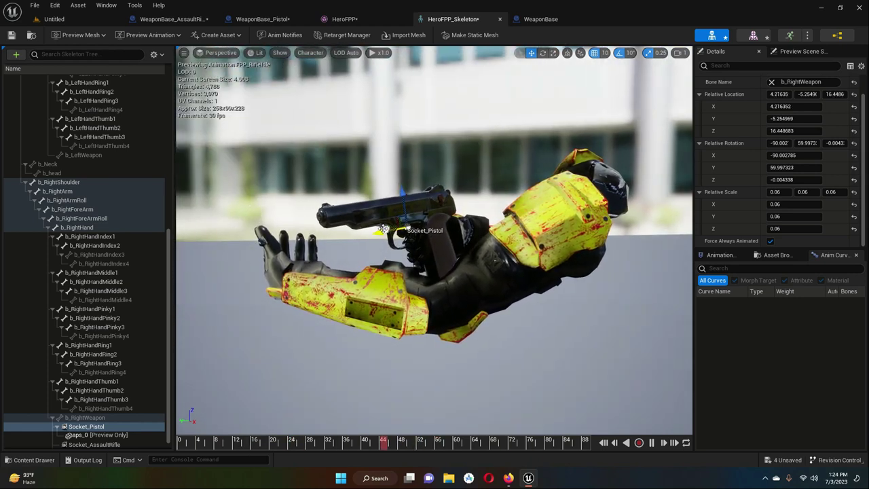
pyautogui.moveTo(494, 237); pyautogui.dragTo(451, 239, button='right')
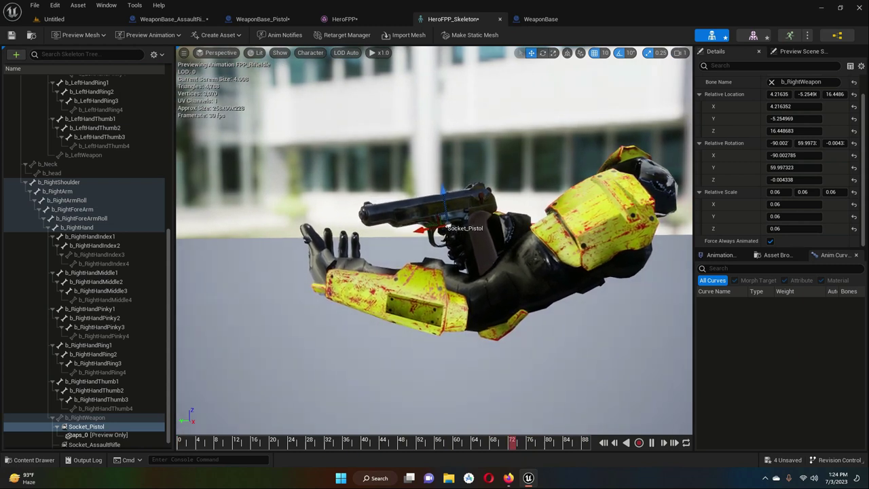
# Step: Deselect the socket and examine the levelled pistol against both hands from all sides, at a distance and close up
pyautogui.click(523, 176)
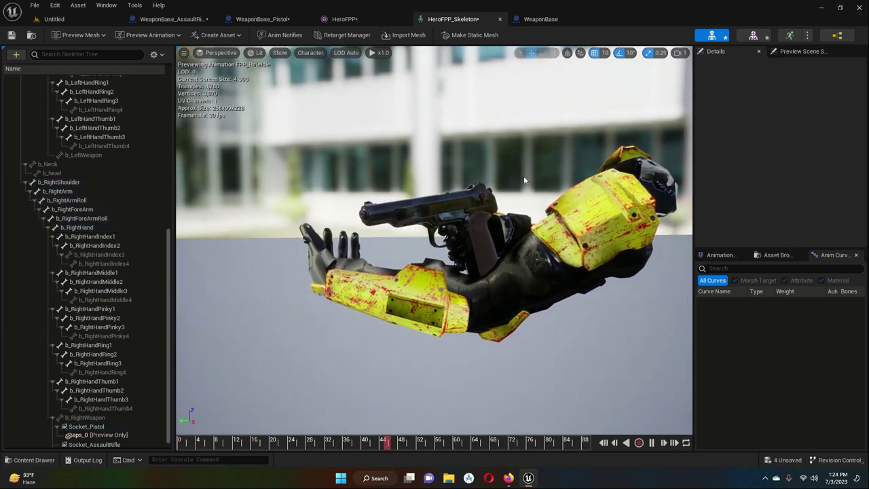
pyautogui.moveTo(441, 258); pyautogui.dragTo(562, 272, button='right')
pyautogui.moveTo(509, 269); pyautogui.dragTo(508, 269, button='right')
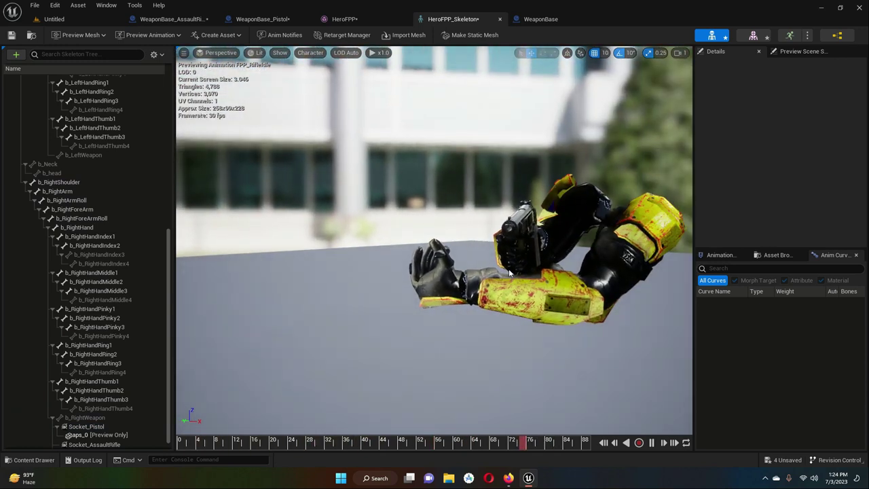
pyautogui.moveTo(509, 273); pyautogui.dragTo(671, 267)
pyautogui.moveTo(613, 229); pyautogui.dragTo(487, 207)
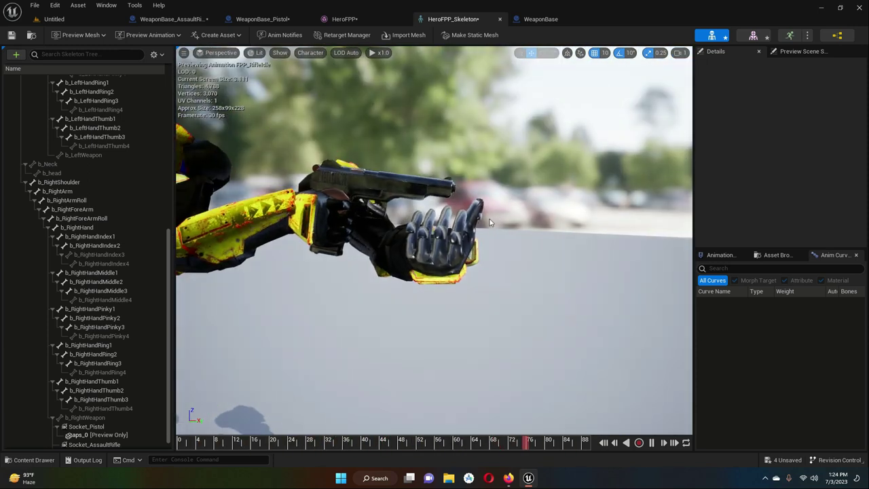
pyautogui.moveTo(399, 224)
pyautogui.mouseDown()
pyautogui.moveTo(367, 227)
pyautogui.moveTo(413, 215)
pyautogui.mouseUp()
pyautogui.scroll(-5, 412, 218)
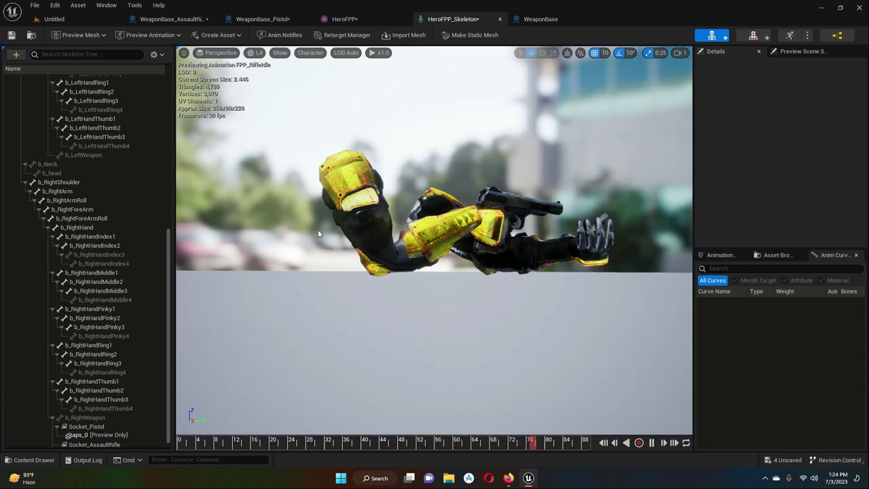
pyautogui.moveTo(318, 235); pyautogui.dragTo(281, 233)
pyautogui.moveTo(281, 233); pyautogui.dragTo(244, 235, button='middle')
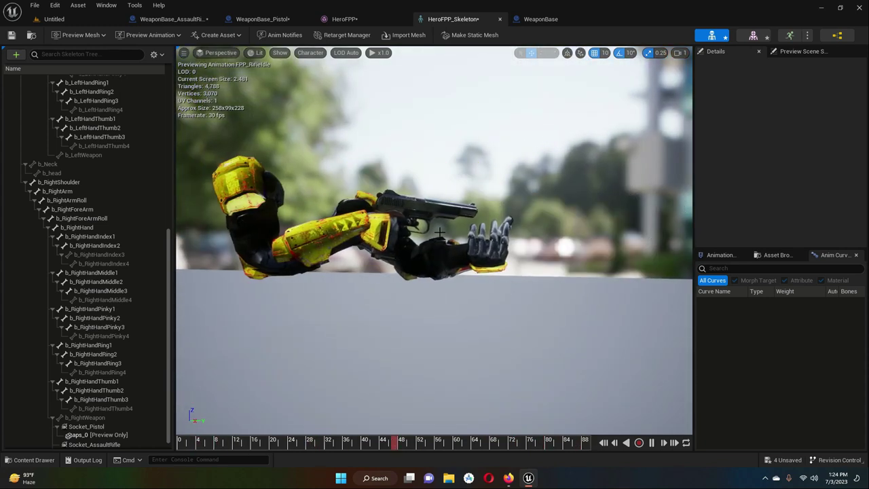
pyautogui.moveTo(244, 235); pyautogui.dragTo(244, 235)
pyautogui.moveTo(243, 235); pyautogui.dragTo(262, 249, button='middle')
pyautogui.moveTo(262, 248); pyautogui.dragTo(244, 248)
pyautogui.scroll(5, 243, 248)
pyautogui.moveTo(244, 248); pyautogui.dragTo(244, 247, button='middle')
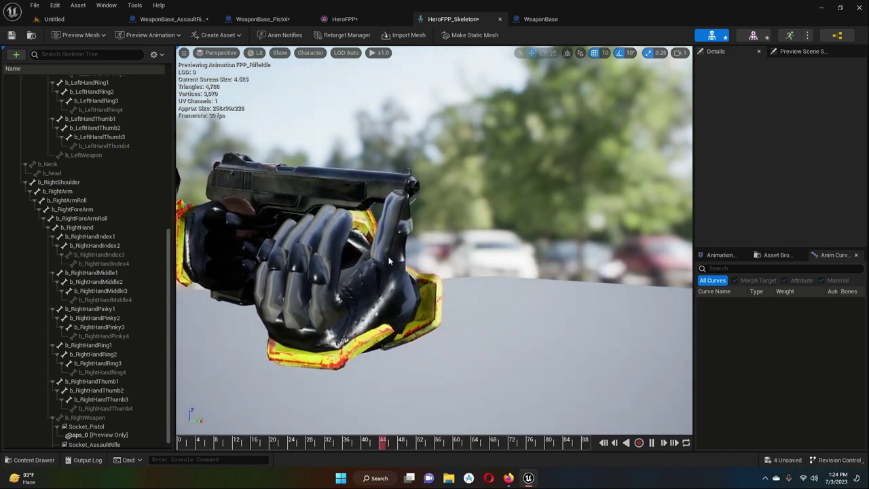
pyautogui.moveTo(276, 267); pyautogui.dragTo(277, 267, button='right')
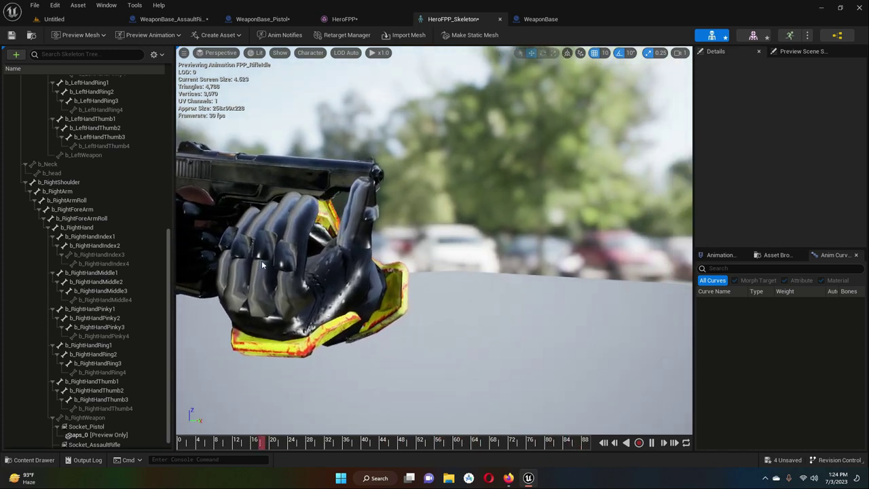
pyautogui.moveTo(525, 242)
pyautogui.keyDown('alt'); pyautogui.mouseDown()
pyautogui.moveTo(397, 240)
pyautogui.moveTo(525, 242)
pyautogui.mouseUp(); pyautogui.keyUp('alt')
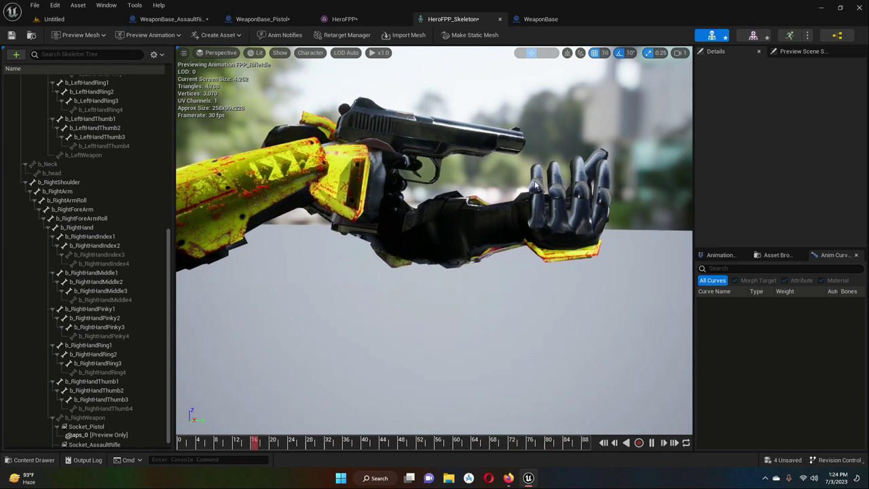
# Step: Try tilting the pistol's barrel up, rotating Socket_Pistol to about -106.76, 58.53, -19.44
pyautogui.click(85, 426)
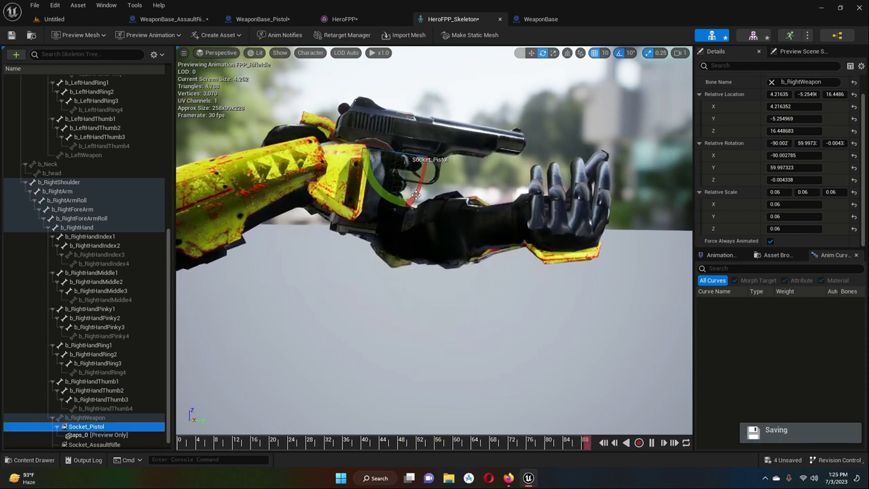
pyautogui.moveTo(414, 195); pyautogui.dragTo(416, 197)
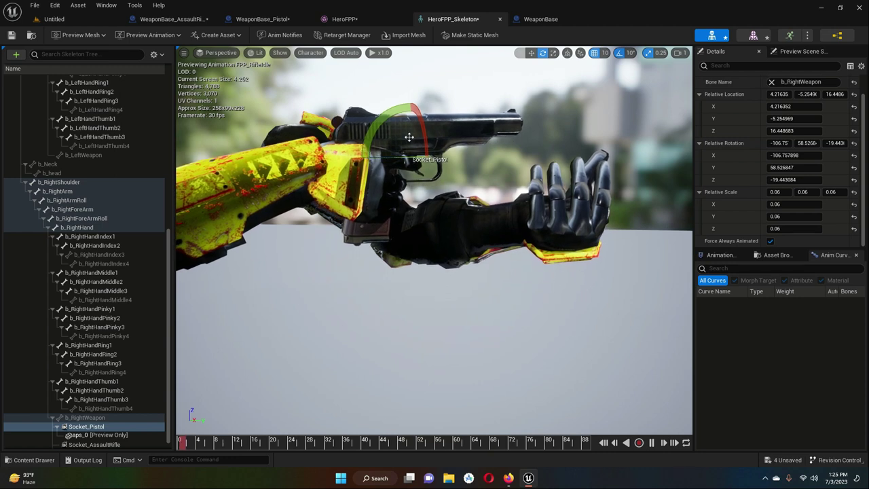
pyautogui.click(382, 122)
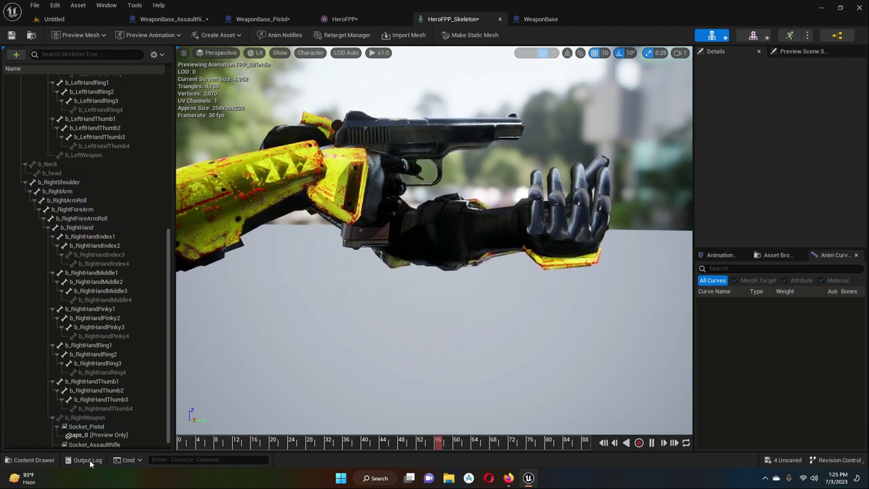
# Step: Rotate Socket_Pistol back to about -90.02, 60.01, -0.02 and check the pistol's pose in the hand
pyautogui.click(93, 426)
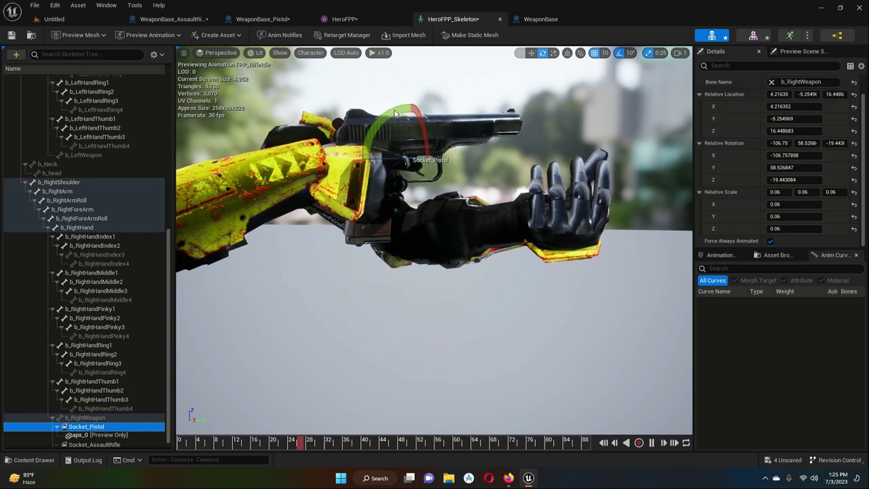
pyautogui.moveTo(395, 113); pyautogui.dragTo(408, 112)
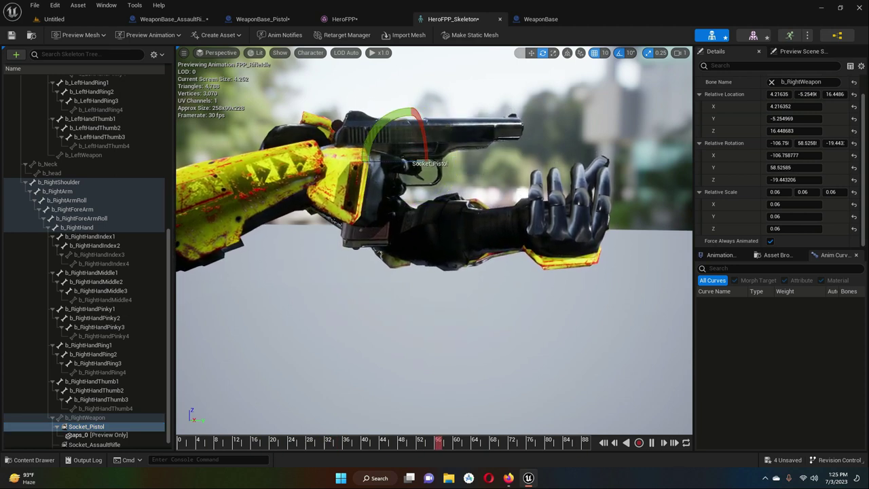
pyautogui.scroll(-5, 439, 291)
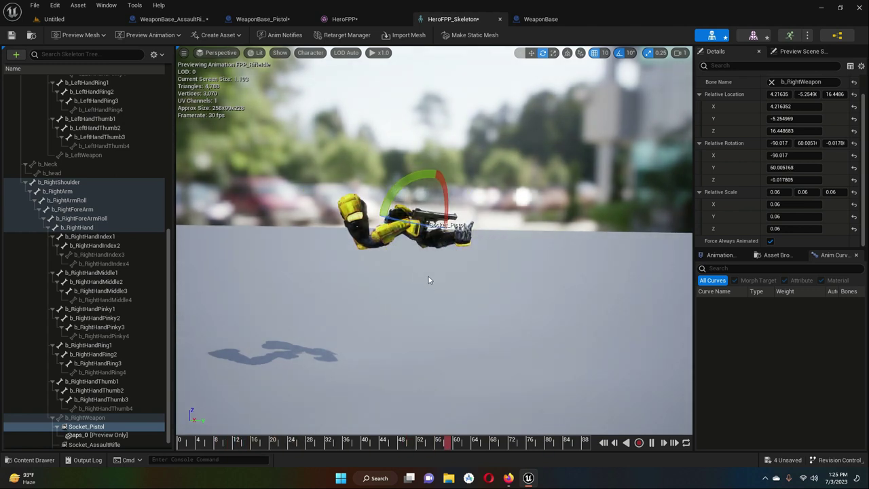
pyautogui.scroll(5, 428, 279)
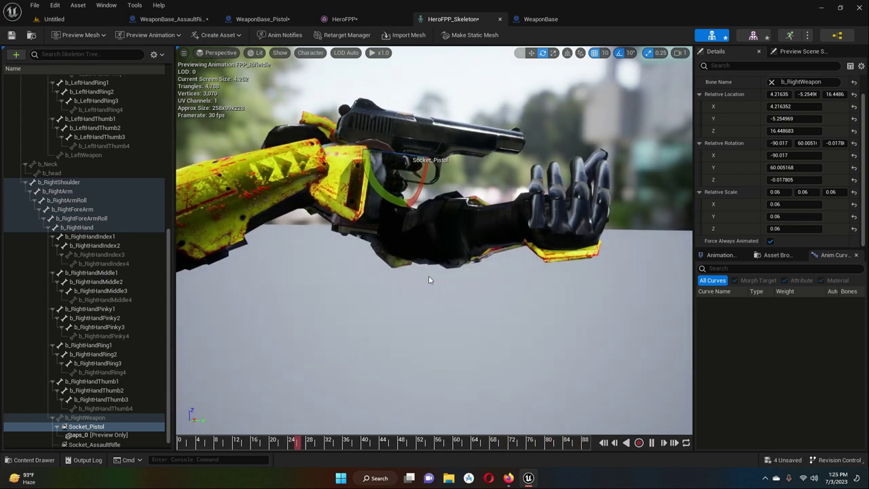
pyautogui.scroll(-3, 428, 279)
pyautogui.click(428, 239)
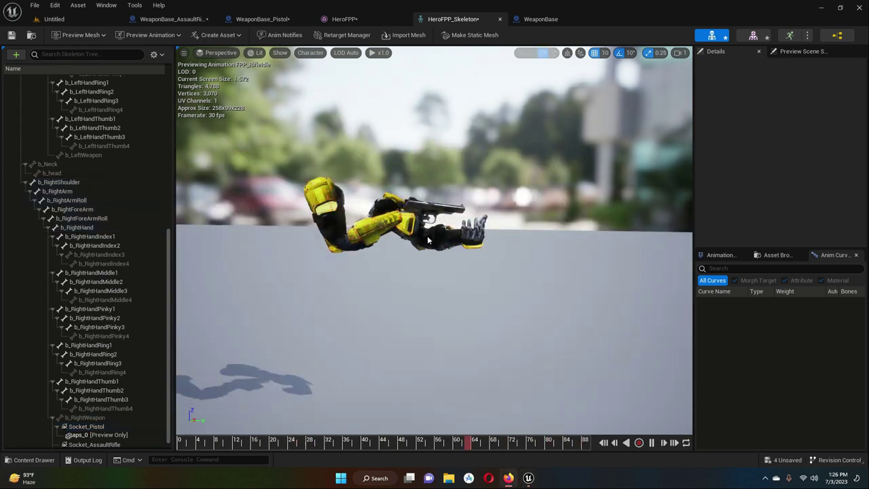
pyautogui.scroll(5, 429, 225)
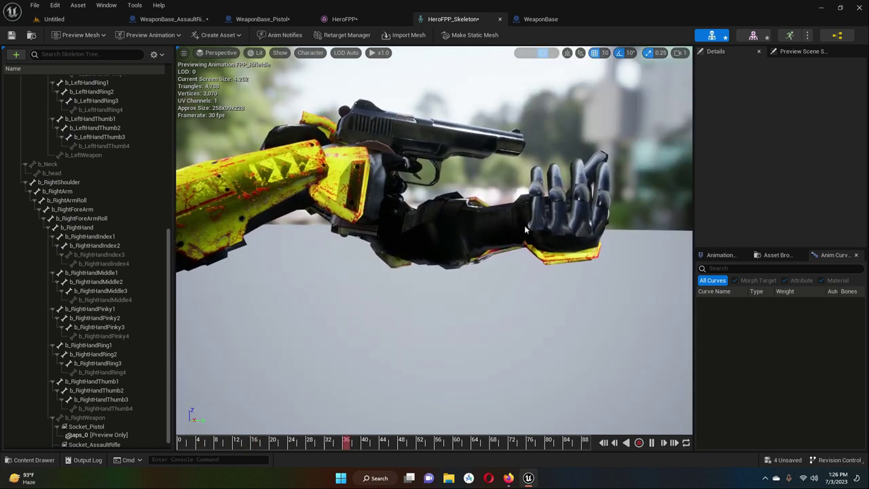
# Step: Remove all attached preview assets from Socket_Pistol on the b_RightWeapon bone, and save all modified assets
pyautogui.click(85, 426)
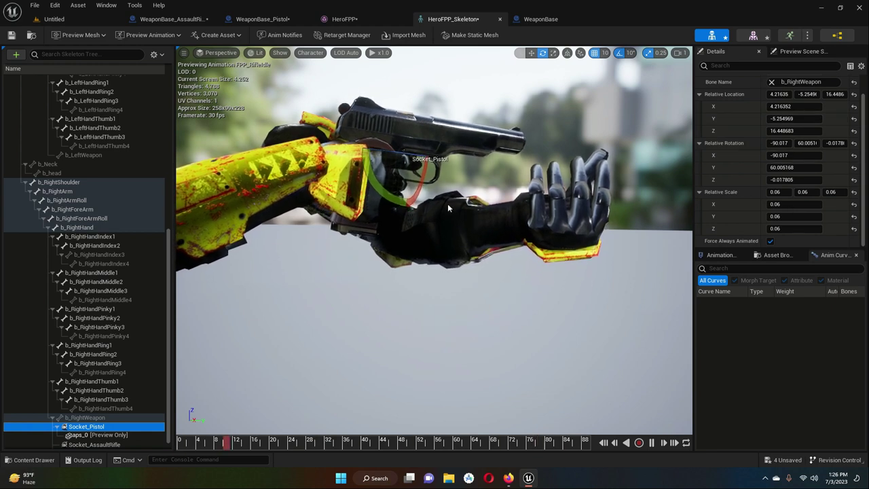
pyautogui.click(512, 351)
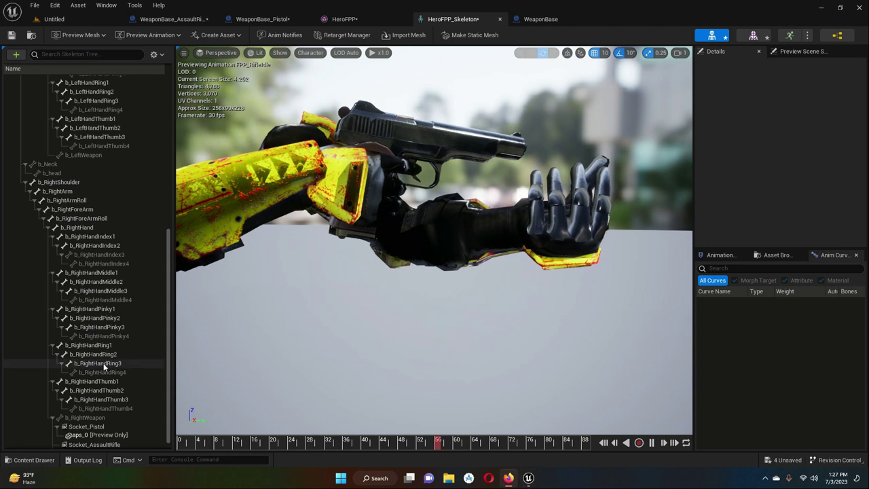
pyautogui.scroll(-1, 108, 380)
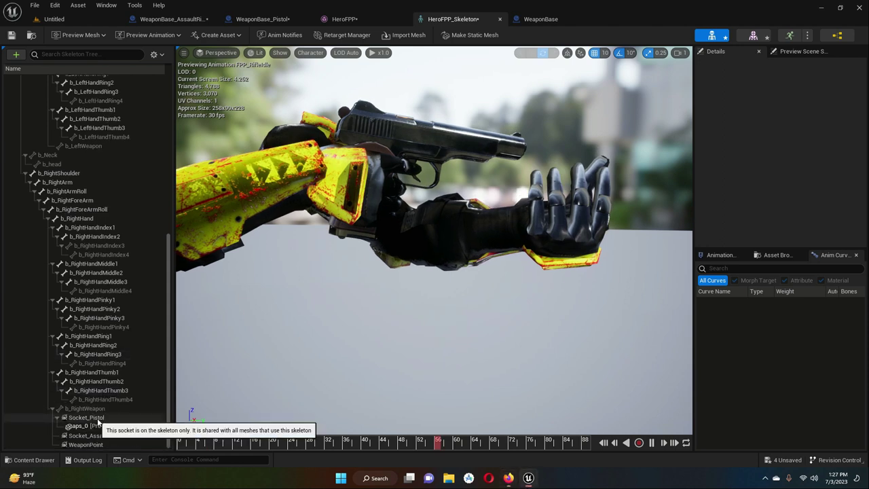
pyautogui.click(98, 419)
pyautogui.rightClick(131, 419)
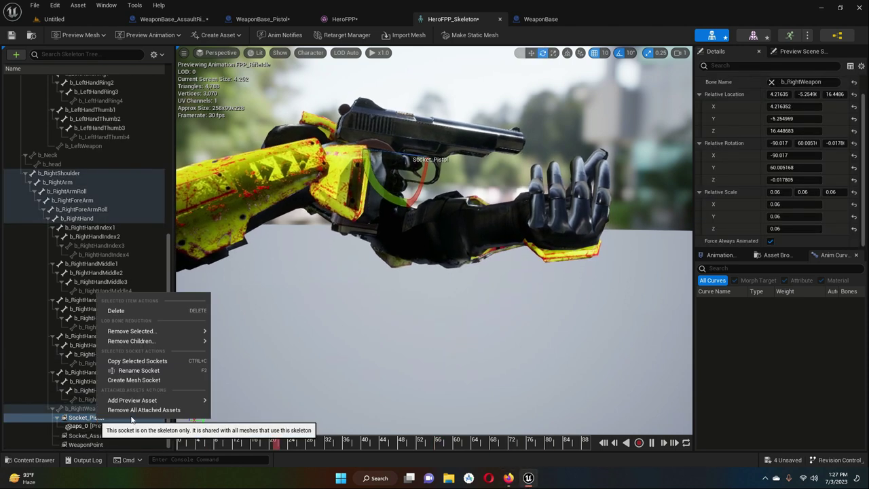
pyautogui.click(153, 410)
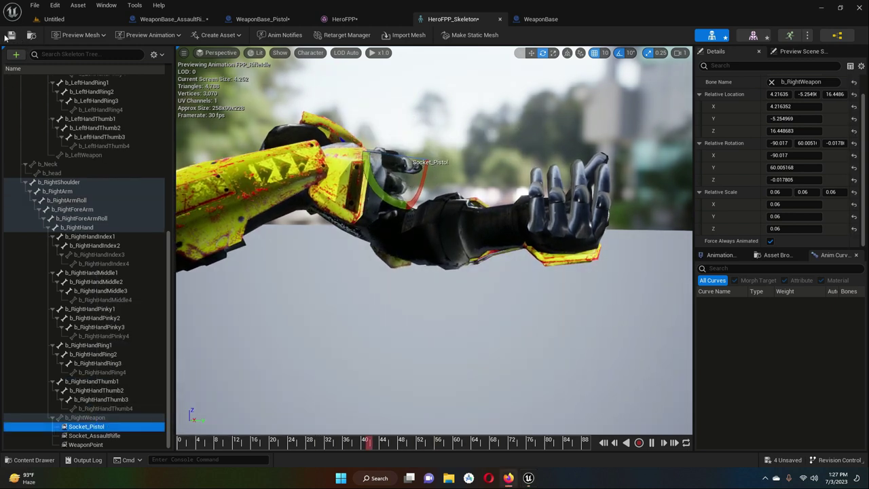
pyautogui.click(35, 5)
pyautogui.click(57, 49)
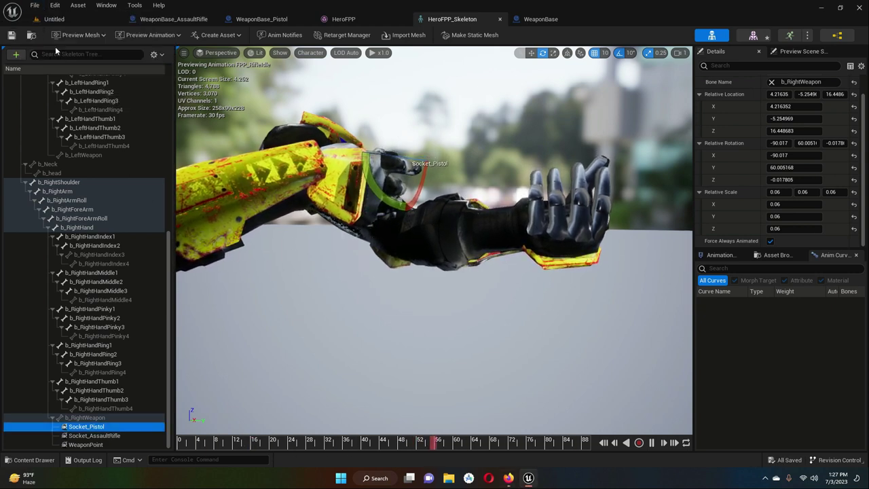